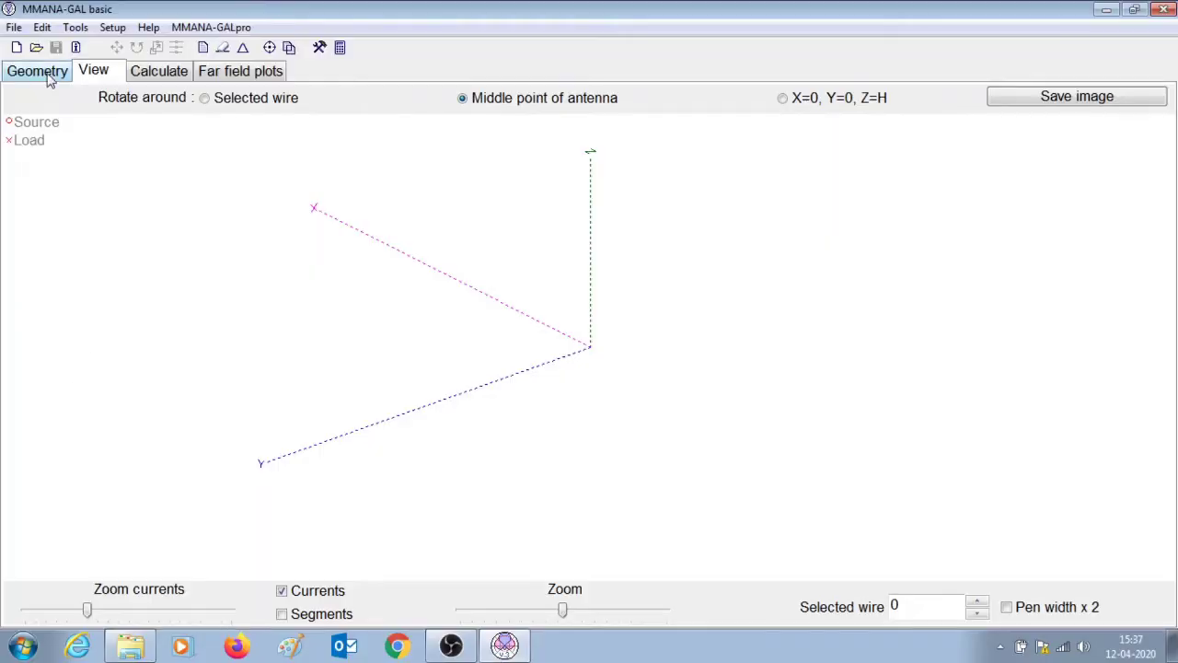
Name the antenna model MULTI BAND VERTICAL in the geometry settings
{"action": "left_click", "coordinate": [45, 73]}
{"action": "type", "text": "MU"}
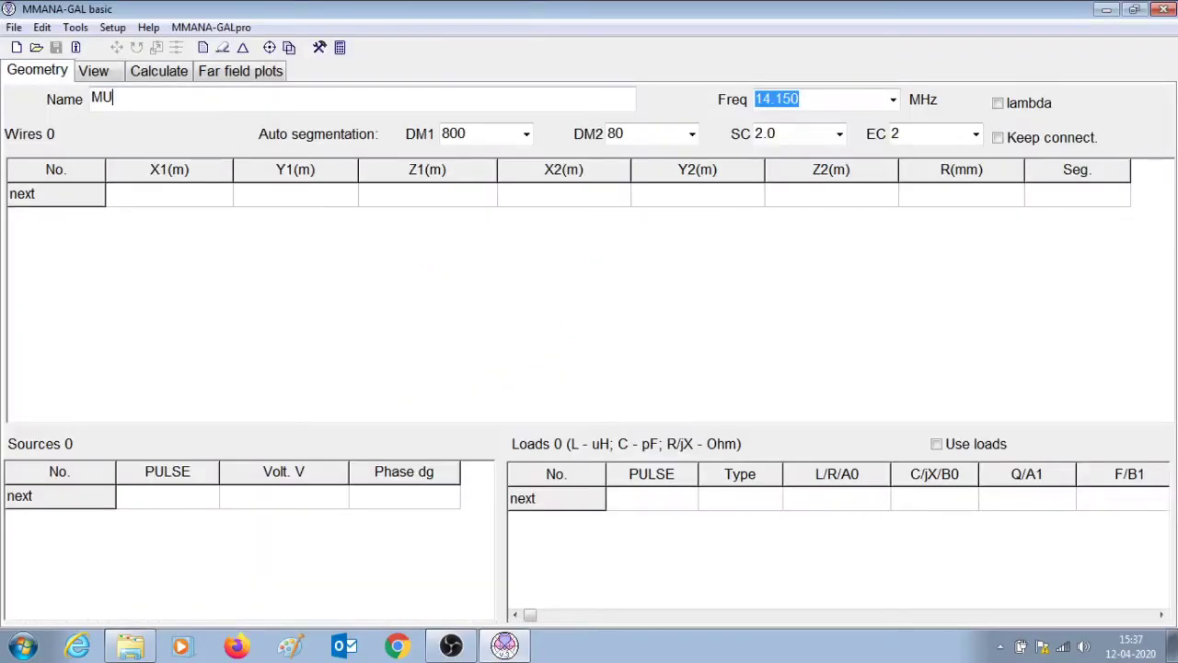
{"action": "type", "text": "LTI BAND VERTICAL"}
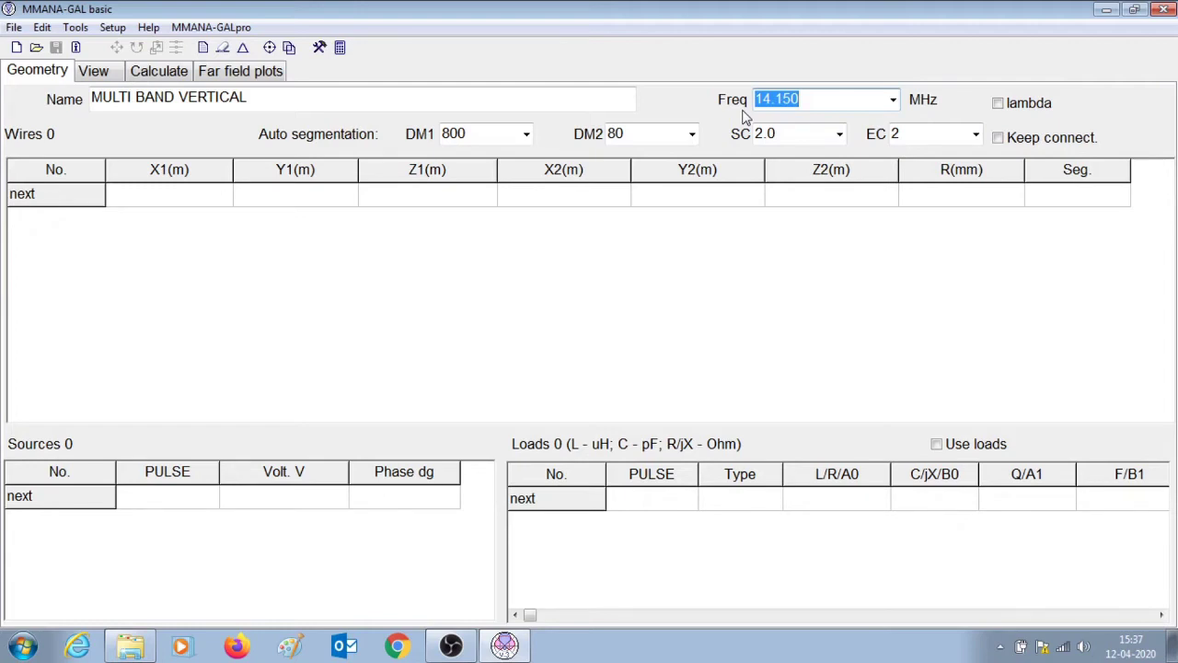
{"action": "left_click", "coordinate": [849, 101]}
In the wire editor's XZ projection, draw a 0.05 m vertical wire upward from the origin
{"action": "left_click", "coordinate": [221, 48]}
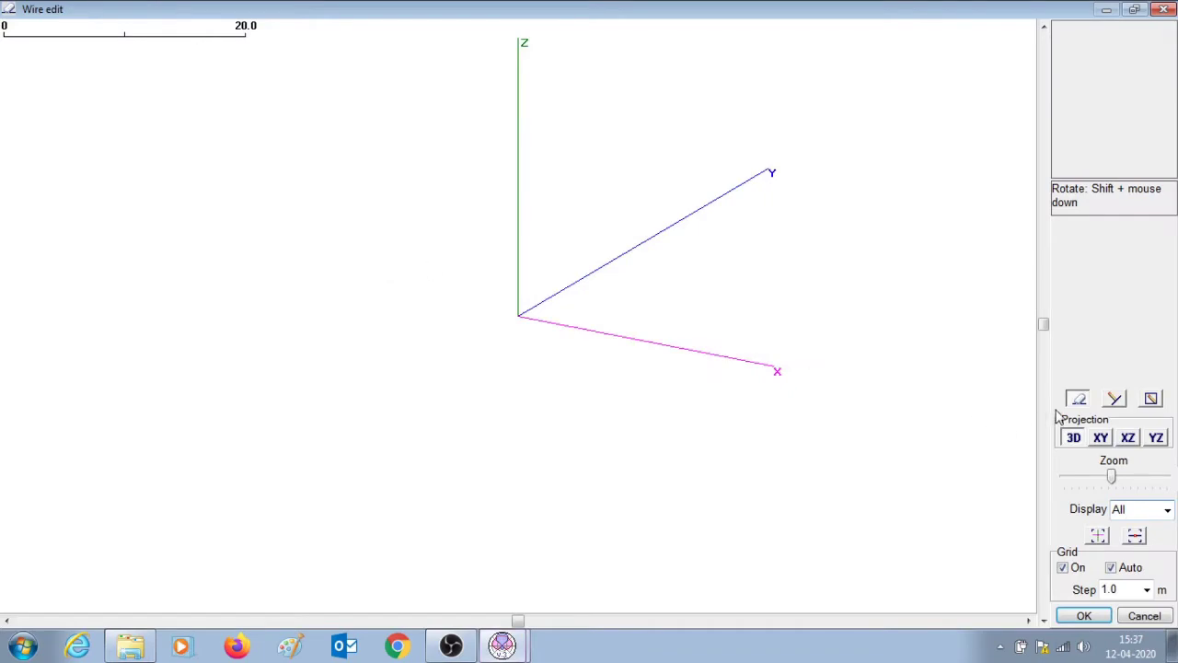
{"action": "left_click", "coordinate": [1131, 440]}
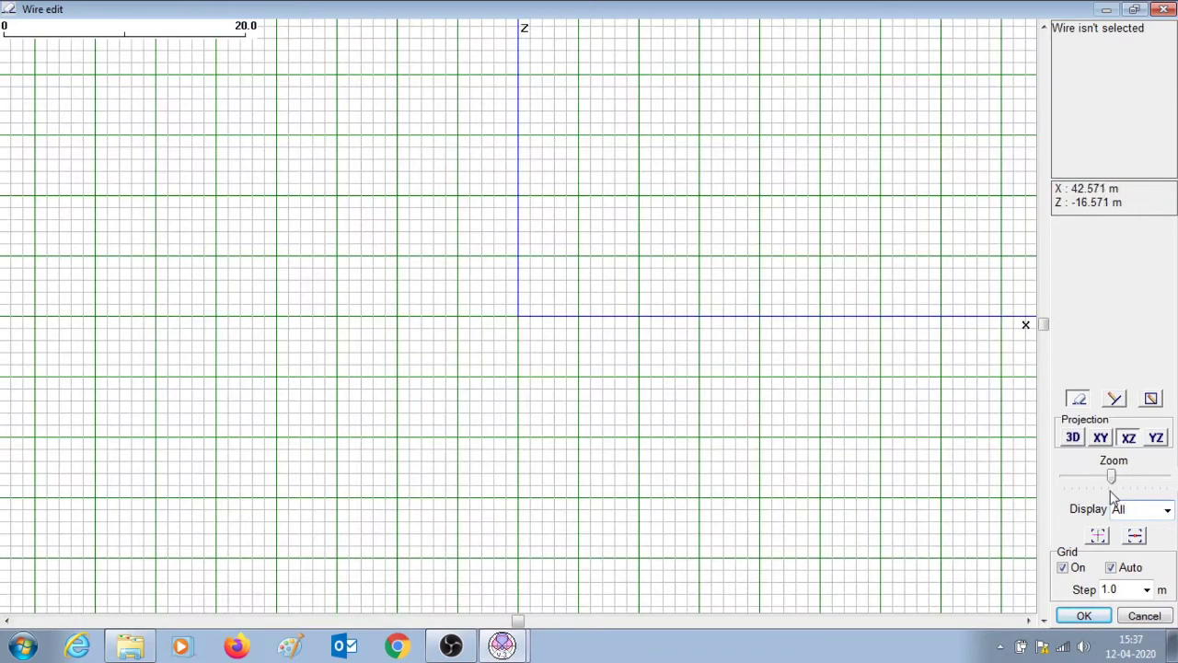
{"action": "left_click_drag", "start_coordinate": [1111, 478], "coordinate": [1167, 478]}
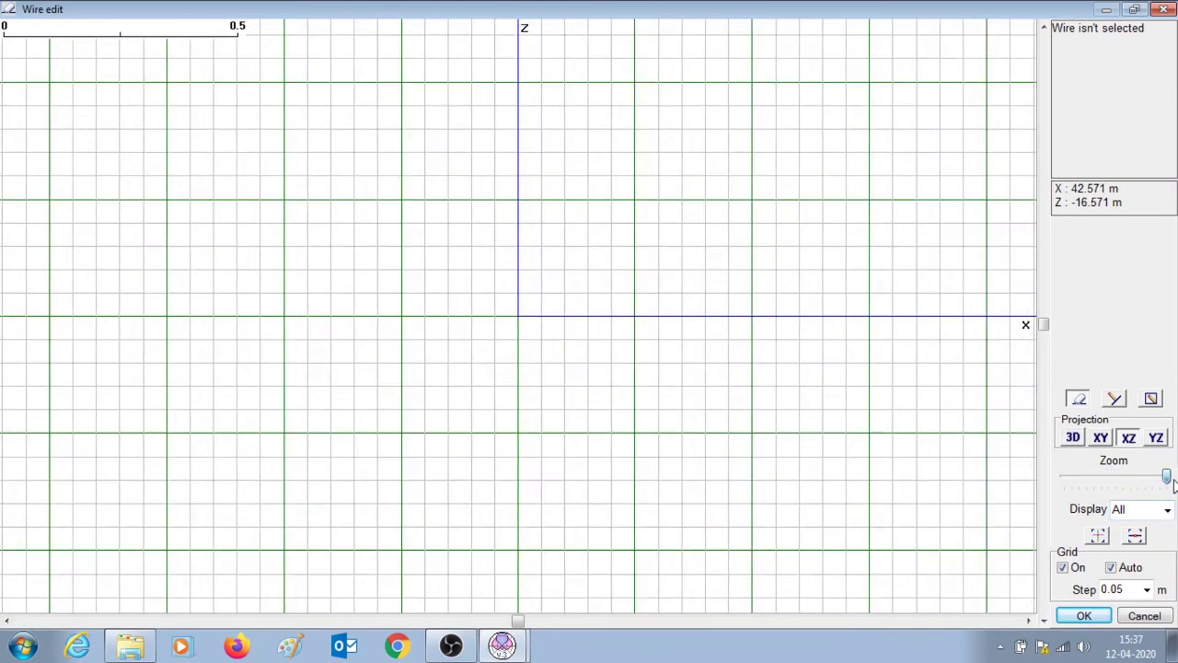
{"action": "left_click", "coordinate": [1115, 399]}
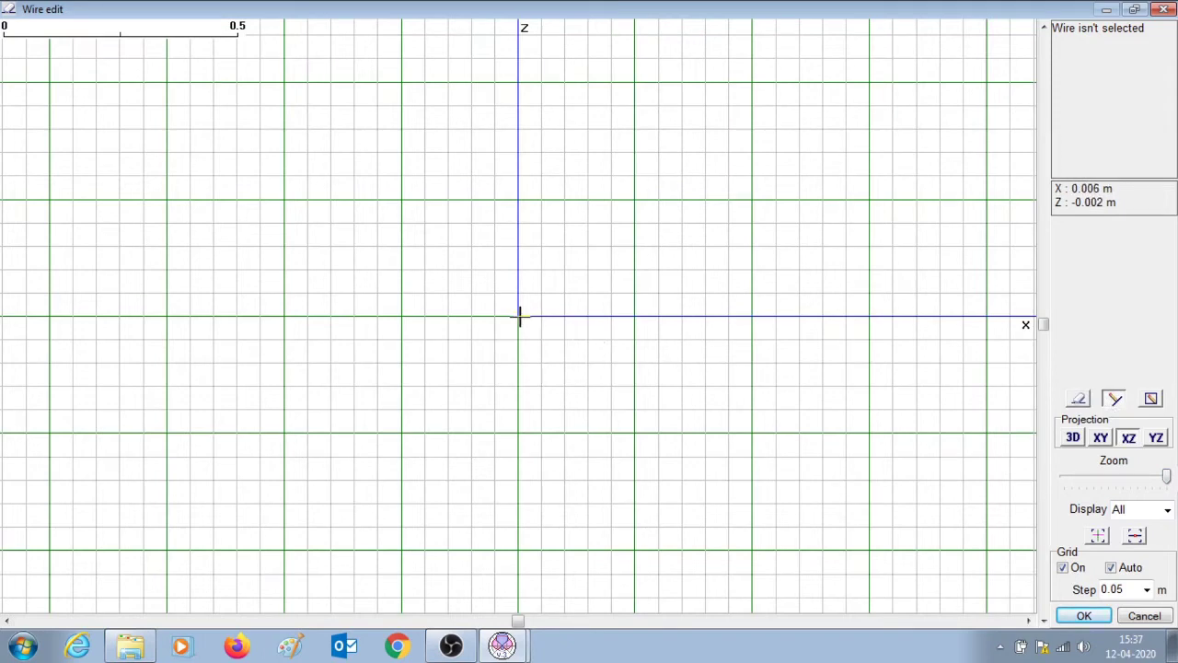
{"action": "left_click_drag", "start_coordinate": [519, 317], "coordinate": [519, 294]}
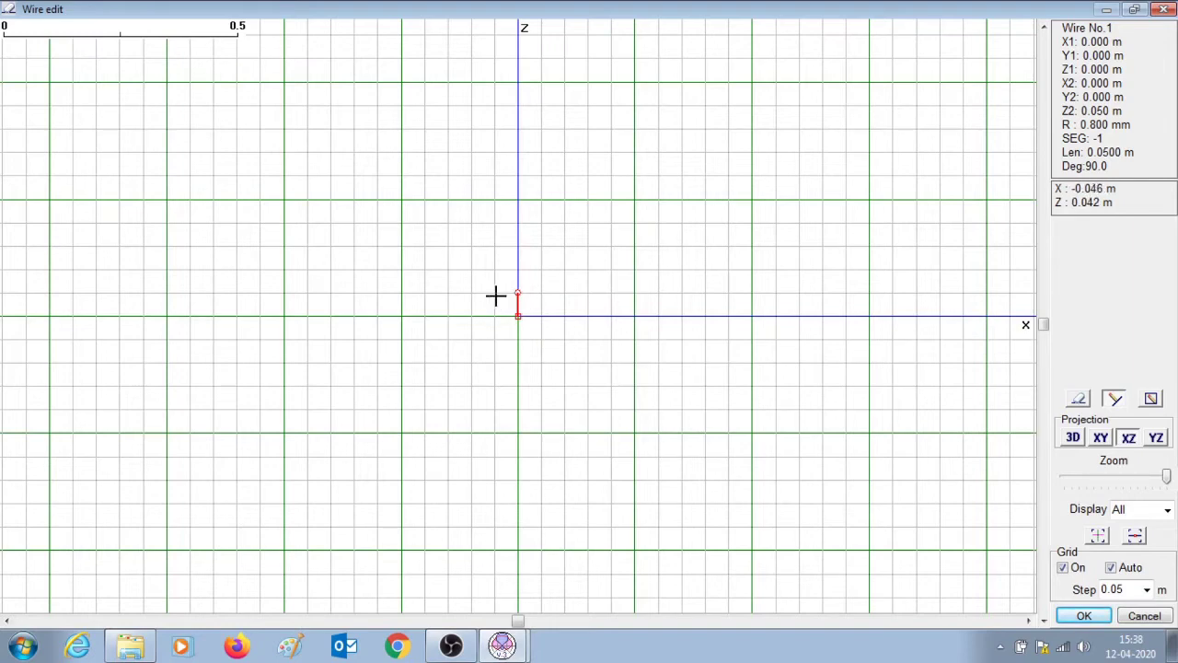
Draw a 0.1 m horizontal wire centred on the short vertical wire's upper end and divide it into two equal wires
{"action": "left_click_drag", "start_coordinate": [495, 293], "coordinate": [540, 293]}
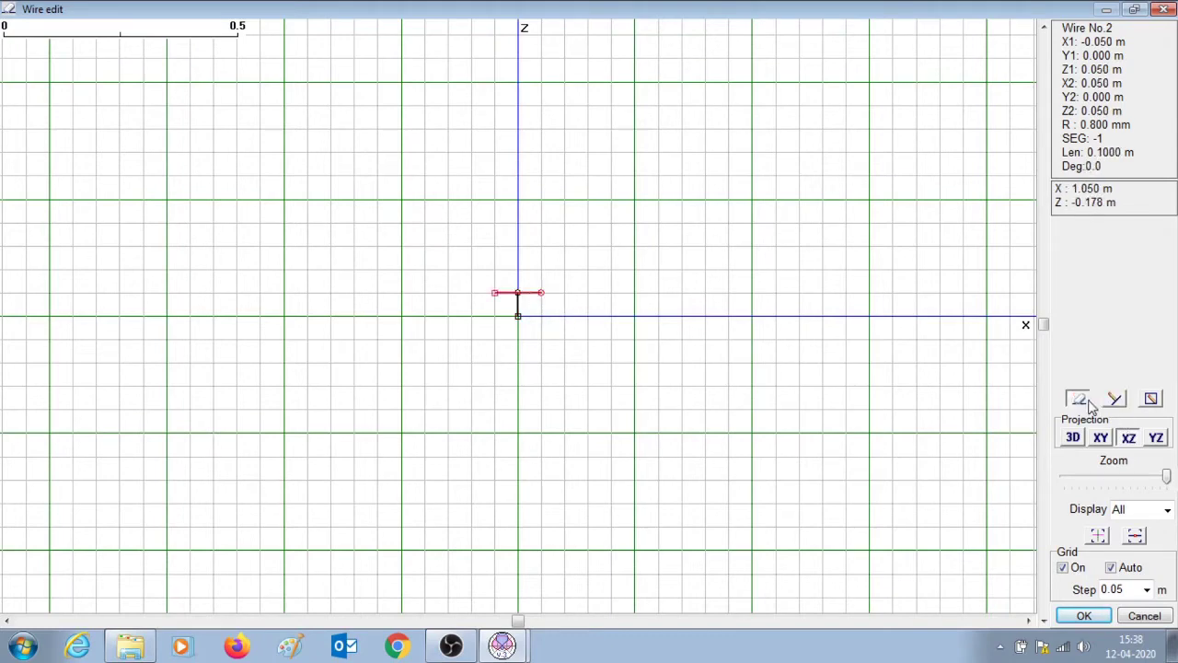
{"action": "right_click", "coordinate": [535, 293]}
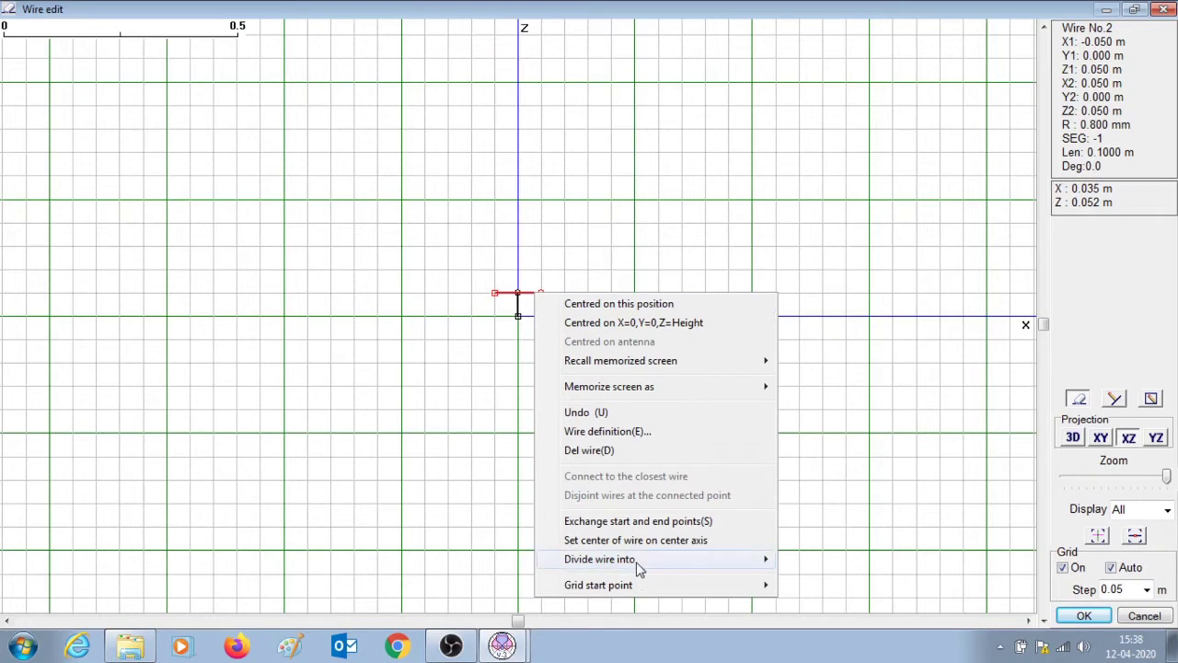
{"action": "mouse_move", "coordinate": [637, 561]}
{"action": "left_click", "coordinate": [831, 415]}
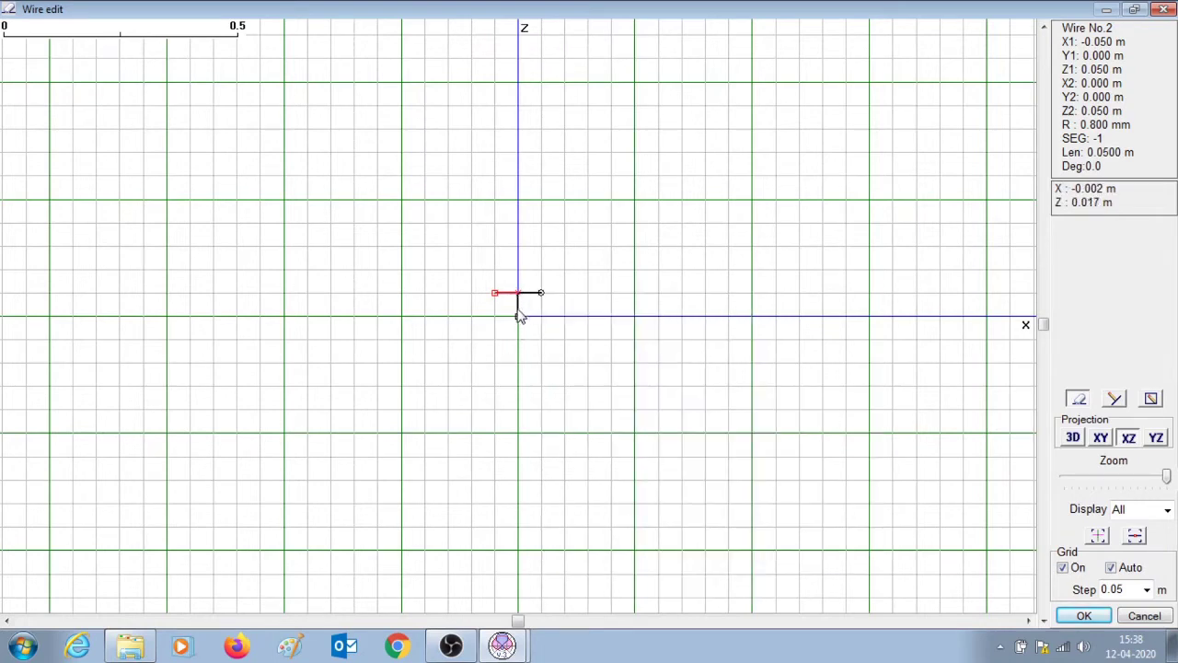
Draw a vertical wire about 0.45 m long upward from each end of the horizontal crosspiece
{"action": "left_click", "coordinate": [1116, 400]}
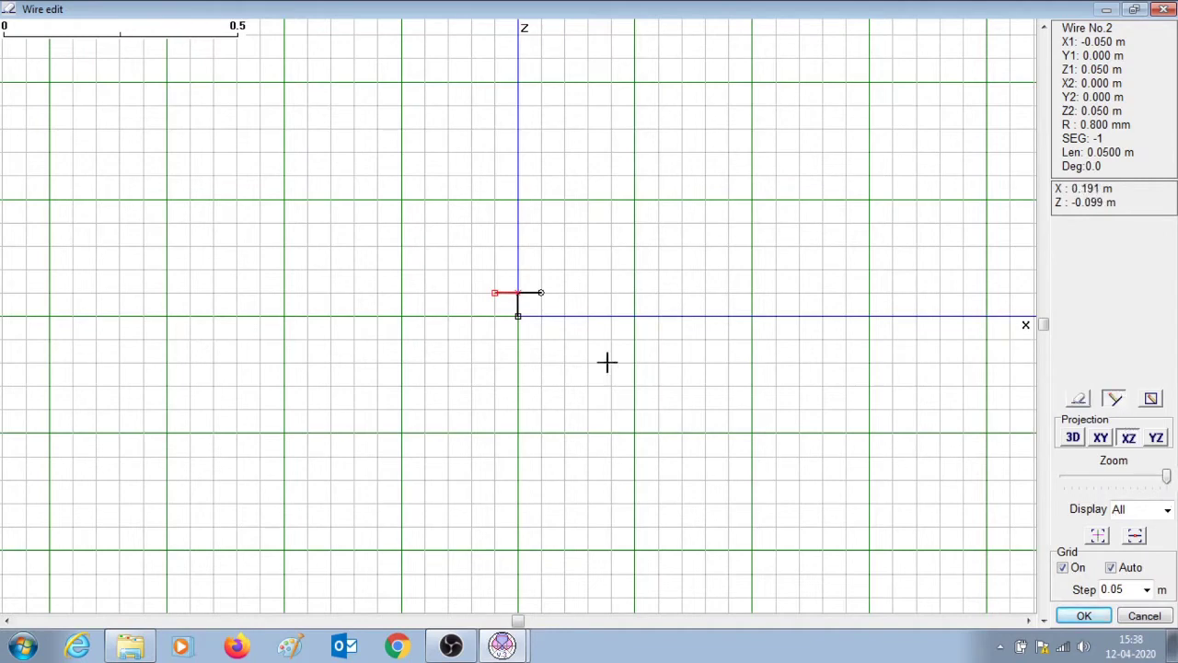
{"action": "left_click_drag", "start_coordinate": [495, 293], "coordinate": [495, 84]}
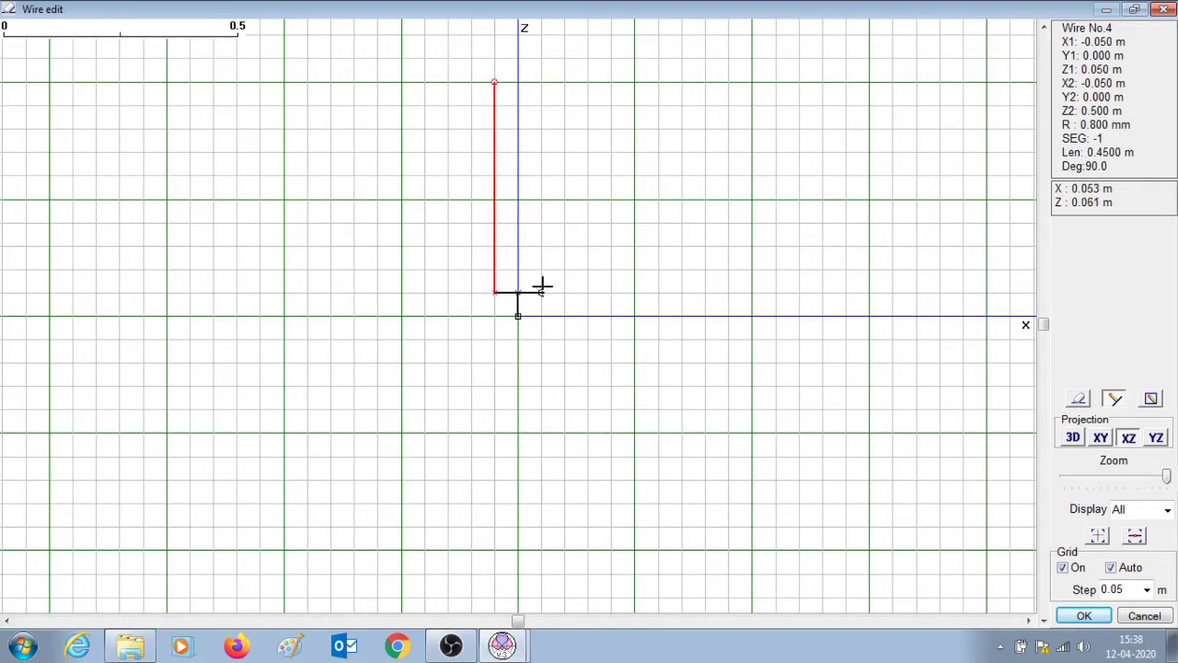
{"action": "left_click_drag", "start_coordinate": [543, 293], "coordinate": [541, 83]}
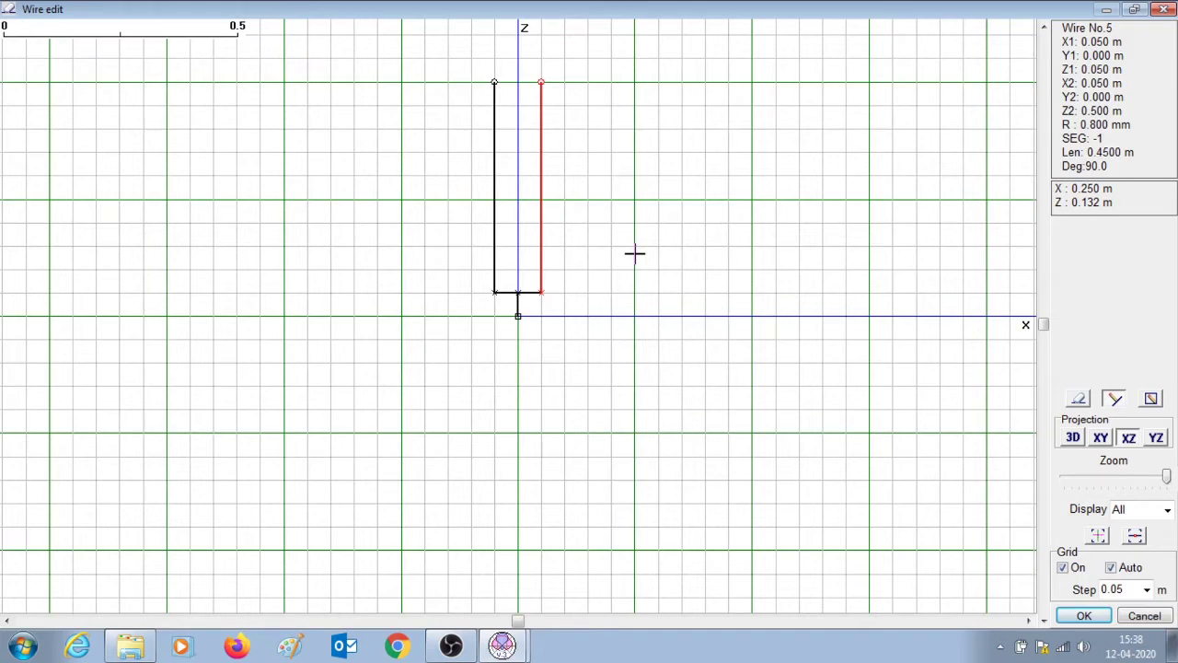
Set the length of the vertical wire at X = 0.05 m to 5 m, keeping its start point fixed
{"action": "left_click", "coordinate": [1079, 398]}
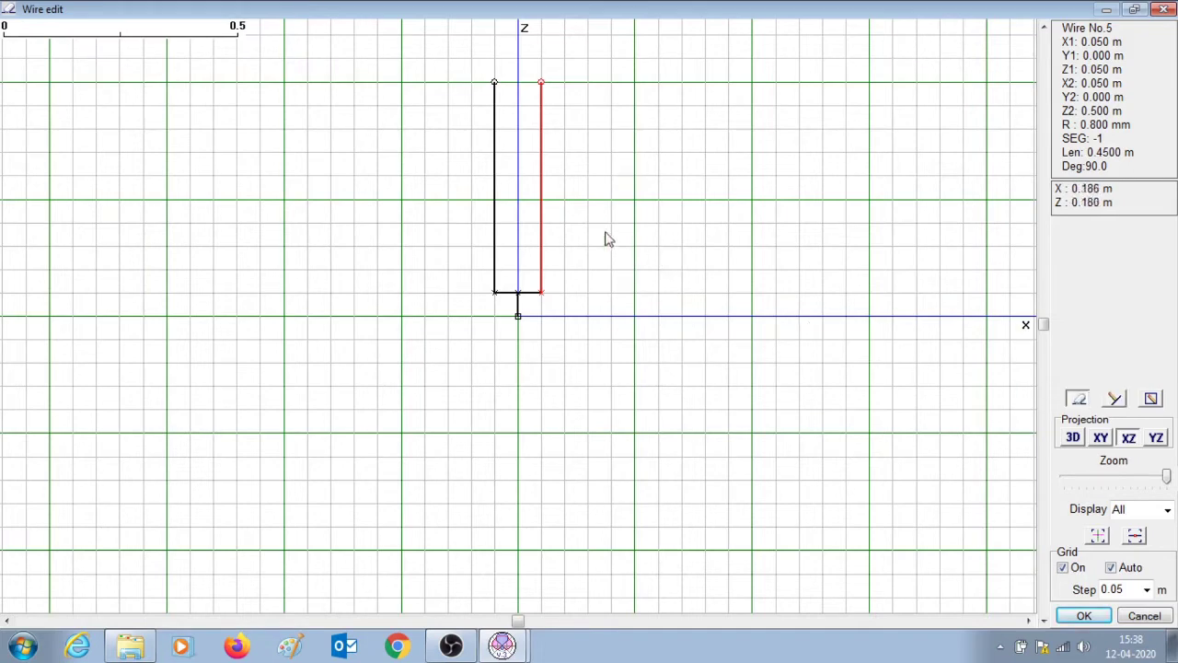
{"action": "right_click", "coordinate": [542, 212]}
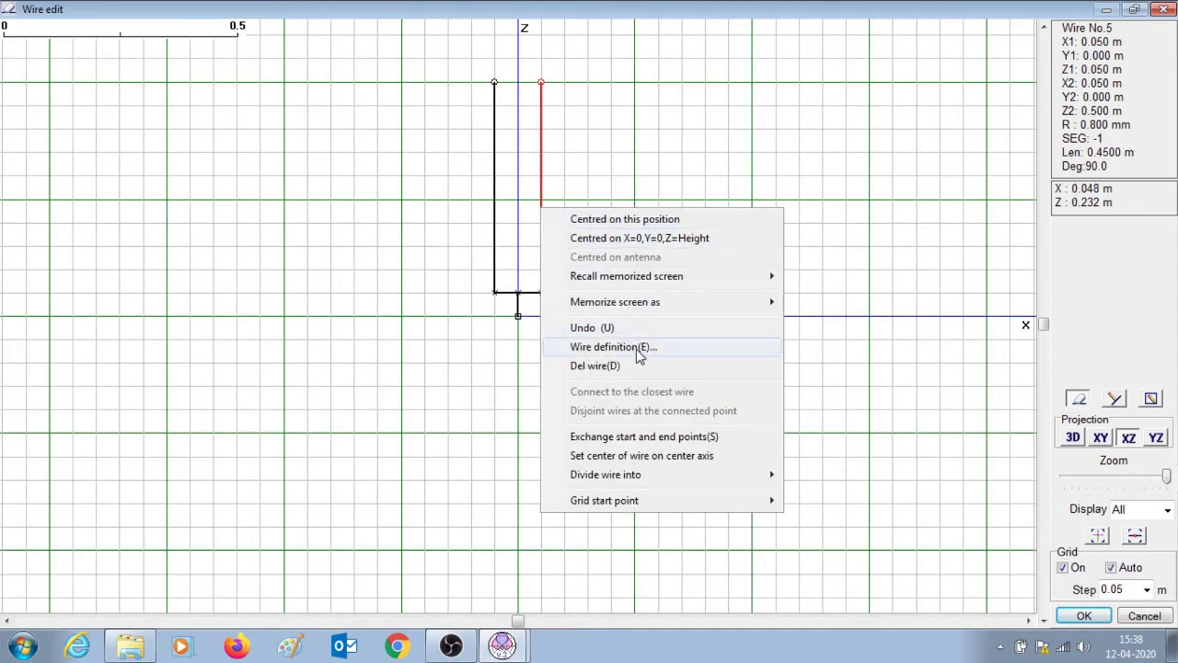
{"action": "left_click", "coordinate": [640, 357]}
{"action": "left_click_drag", "start_coordinate": [466, 215], "coordinate": [229, 271]}
{"action": "left_click", "coordinate": [79, 439]}
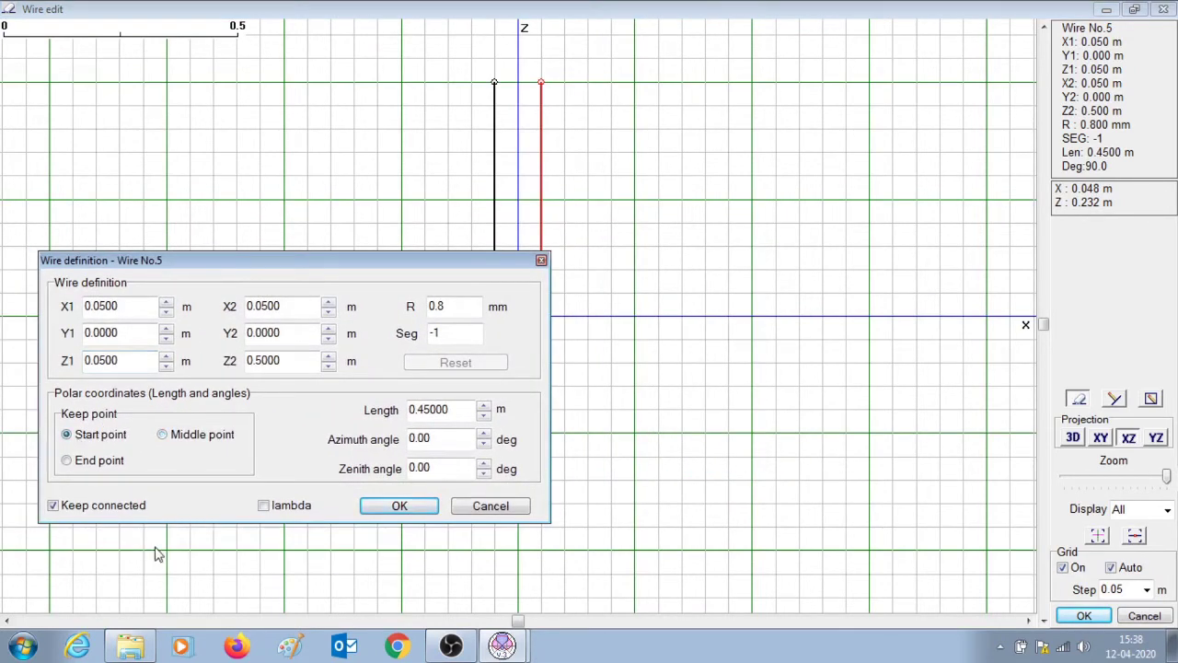
{"action": "left_click_drag", "start_coordinate": [263, 262], "coordinate": [217, 215]}
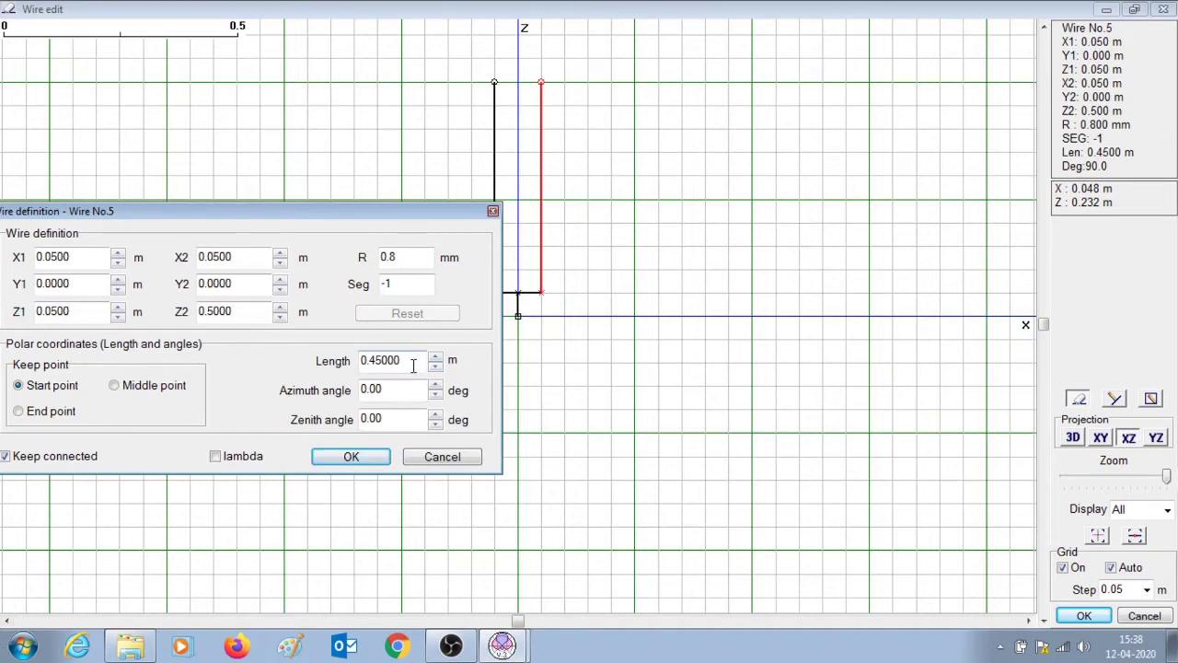
{"action": "left_click_drag", "start_coordinate": [414, 366], "coordinate": [334, 368]}
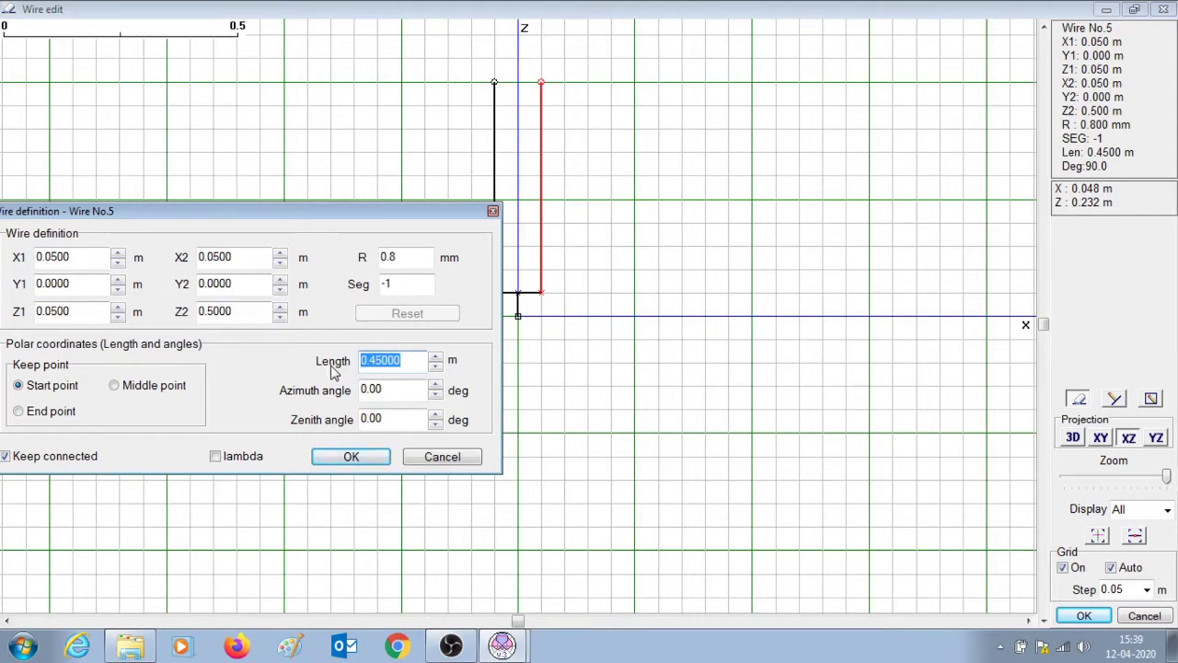
{"action": "type", "text": "5"}
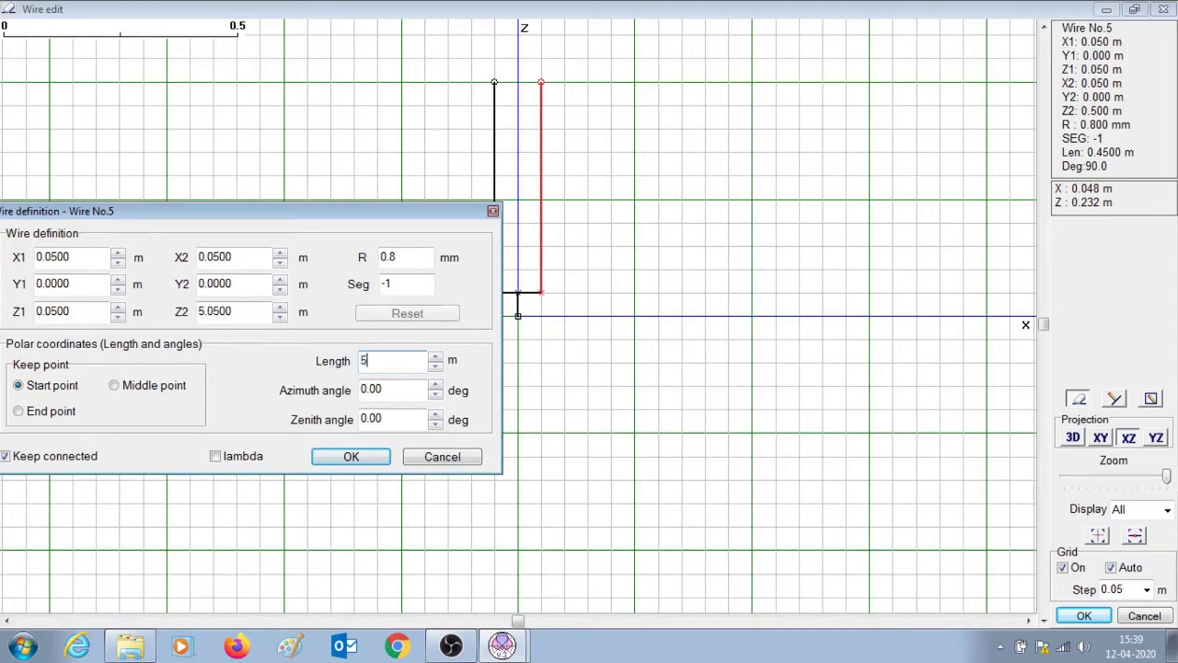
{"action": "left_click", "coordinate": [381, 456]}
Set the vertical wire at X = -0.05 m to 10 m long, keeping its start point, and accept the wire edits
{"action": "left_click", "coordinate": [497, 256]}
{"action": "right_click", "coordinate": [497, 256]}
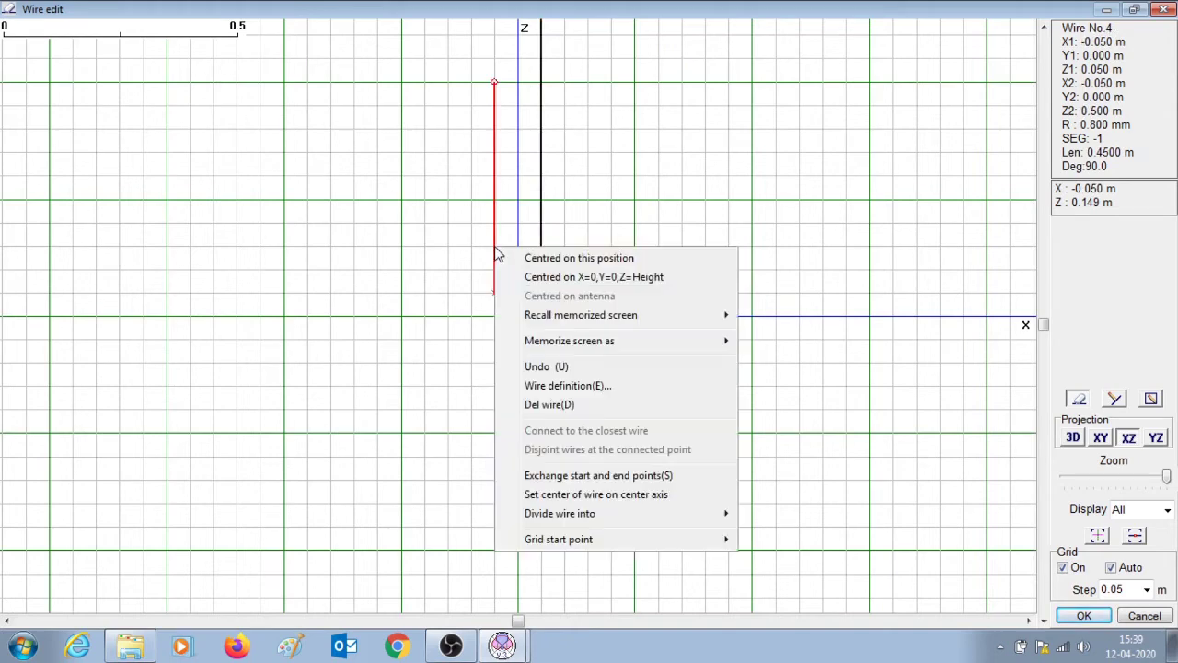
{"action": "left_click", "coordinate": [573, 394]}
{"action": "left_click_drag", "start_coordinate": [518, 208], "coordinate": [293, 356]}
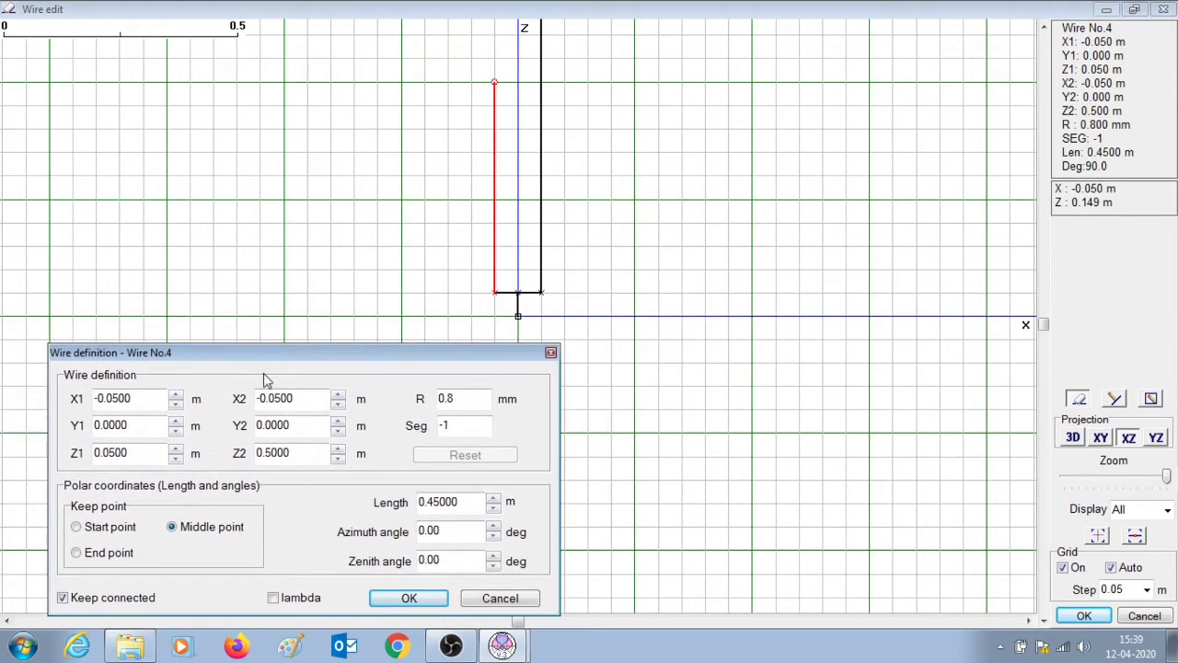
{"action": "left_click", "coordinate": [91, 531]}
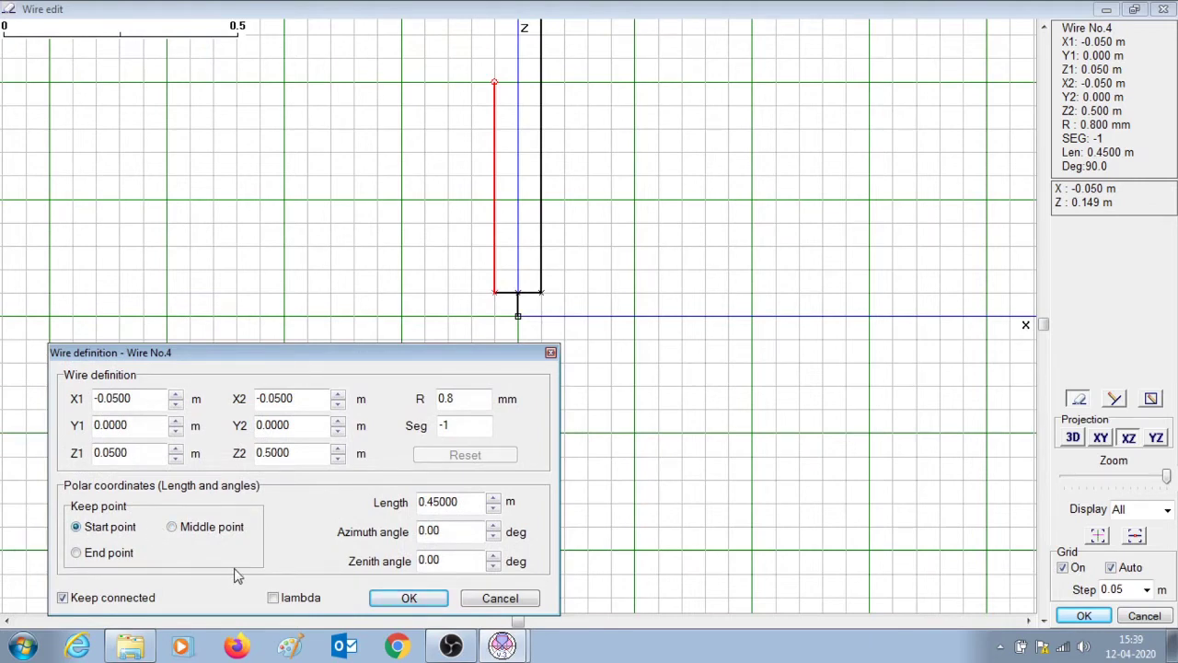
{"action": "double_click", "coordinate": [461, 502]}
{"action": "type", "text": "10"}
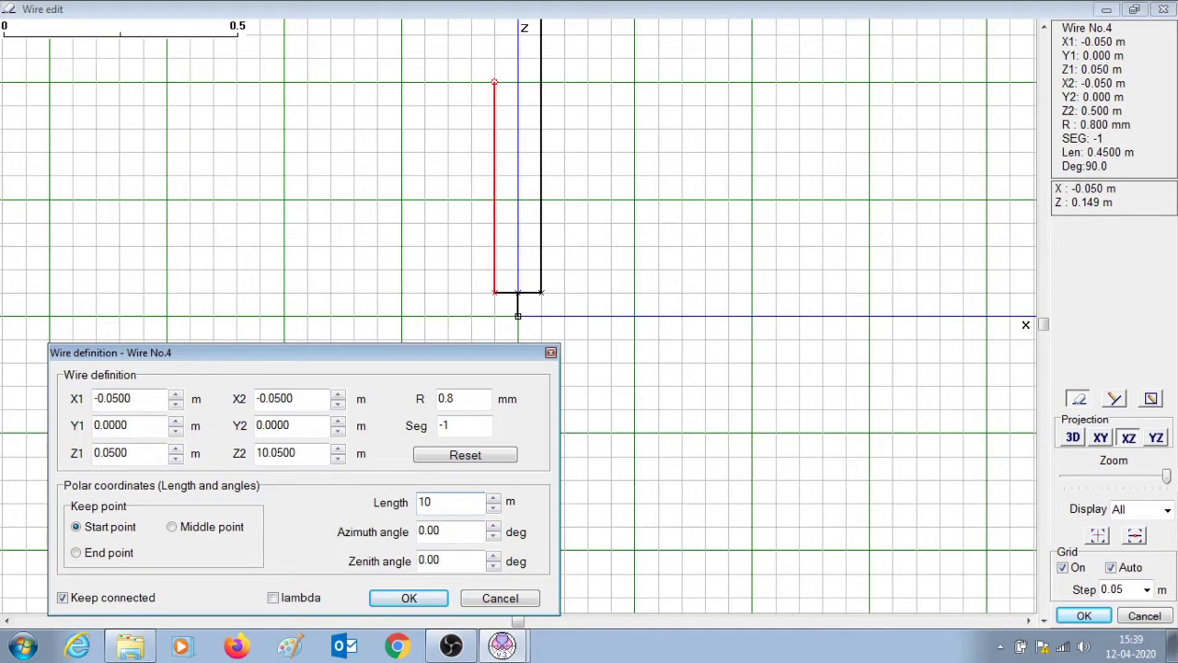
{"action": "left_click", "coordinate": [401, 600]}
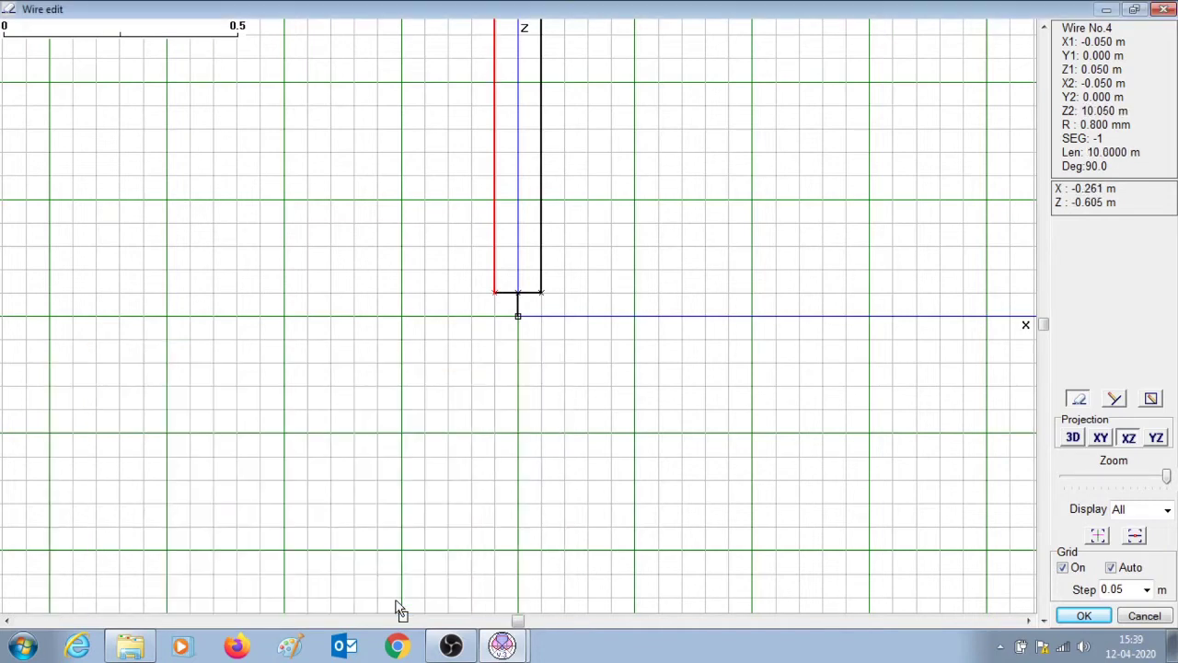
{"action": "left_click", "coordinate": [1077, 617]}
In the antenna view, rotate around X=0, Y=0, Z=H and add a source at the center of the short vertical base wire
{"action": "left_click", "coordinate": [89, 72]}
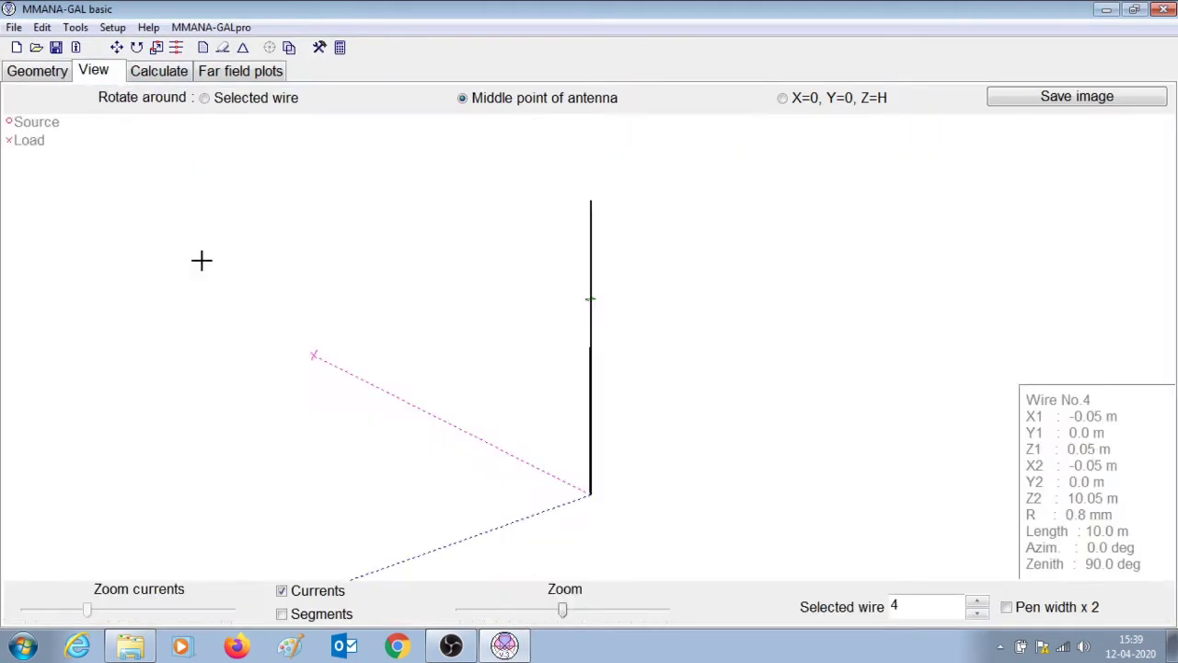
{"action": "left_click", "coordinate": [782, 98]}
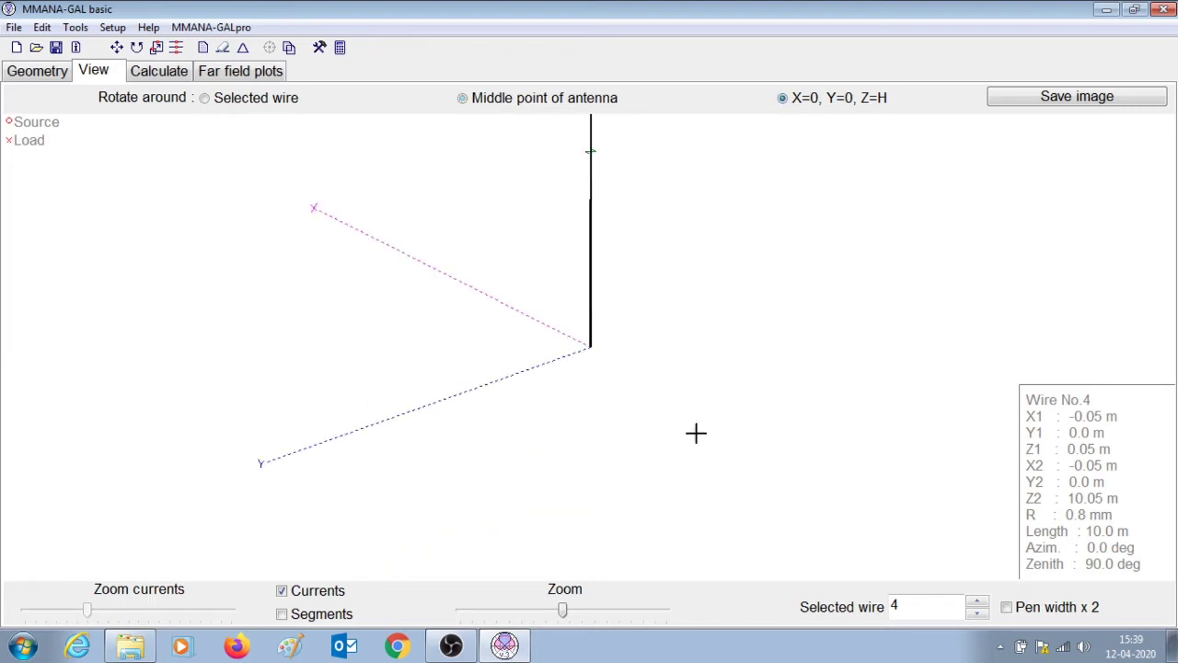
{"action": "left_click_drag", "start_coordinate": [562, 612], "coordinate": [616, 613]}
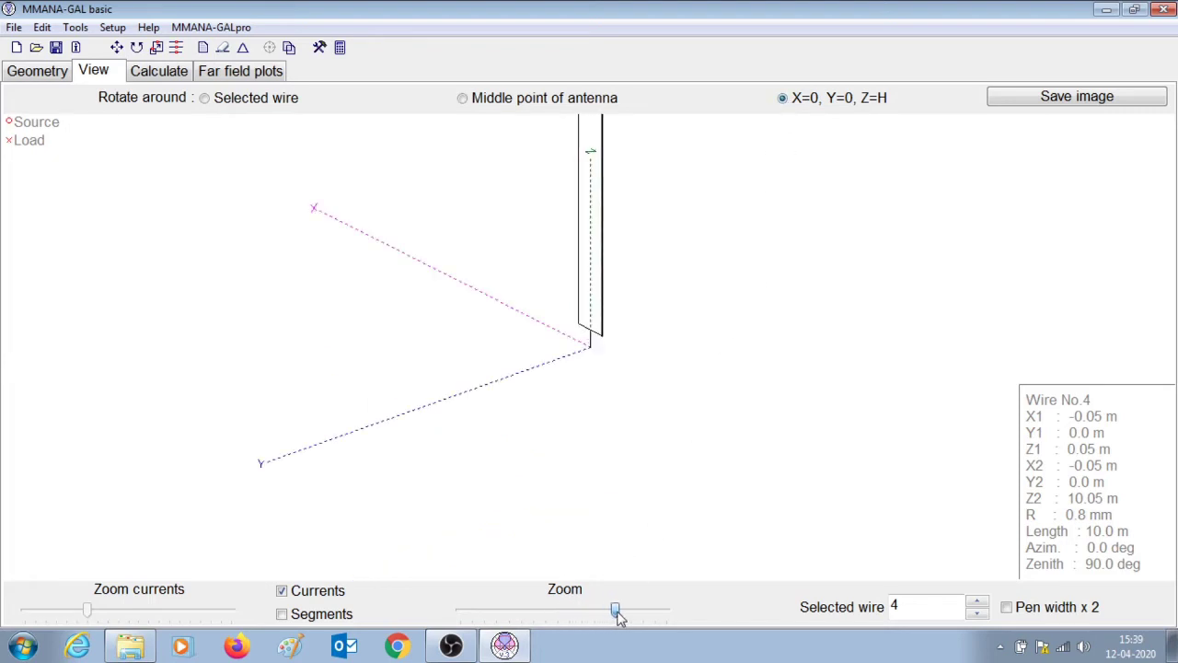
{"action": "left_click", "coordinate": [580, 303]}
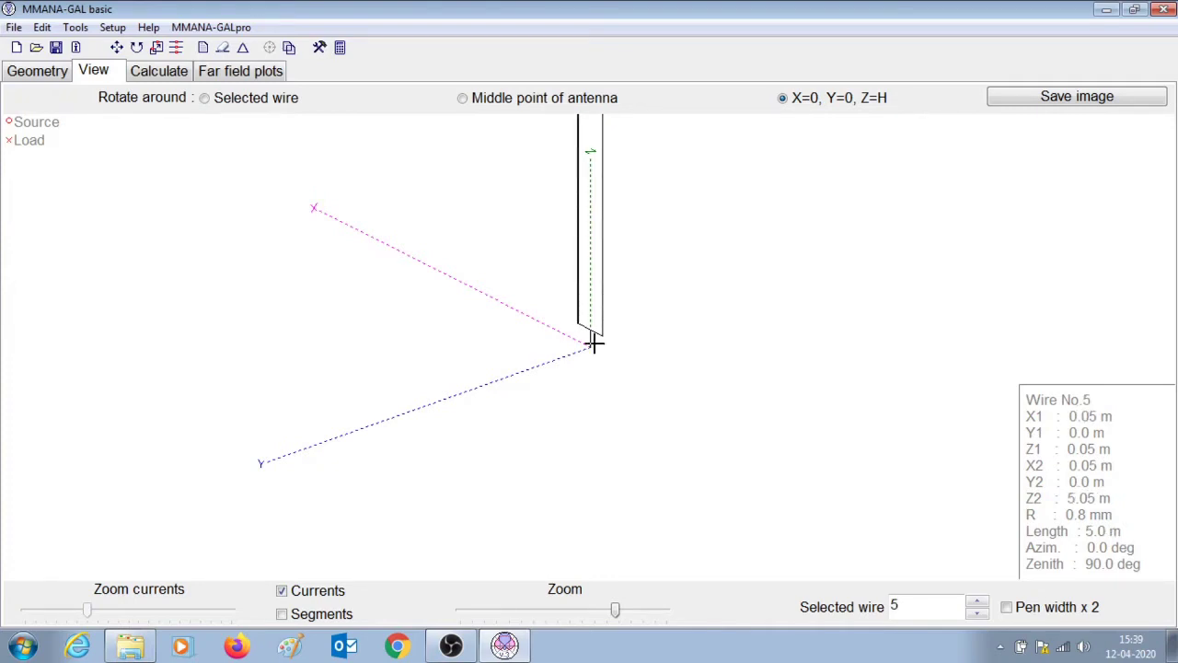
{"action": "left_click", "coordinate": [592, 343]}
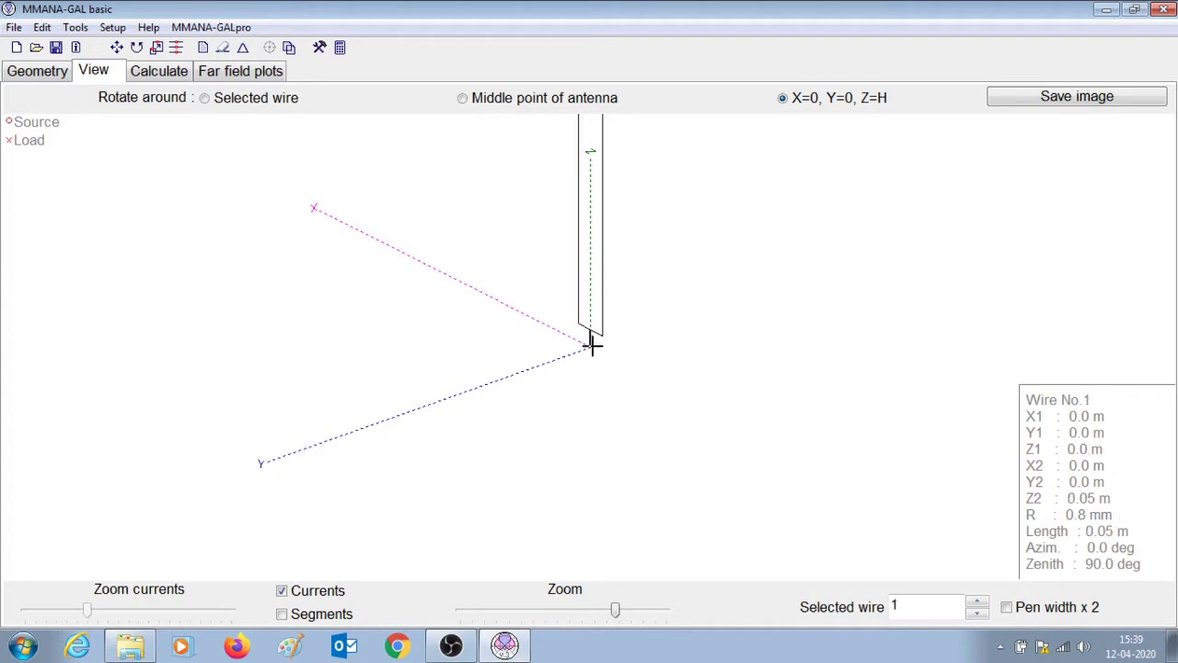
{"action": "right_click", "coordinate": [591, 344]}
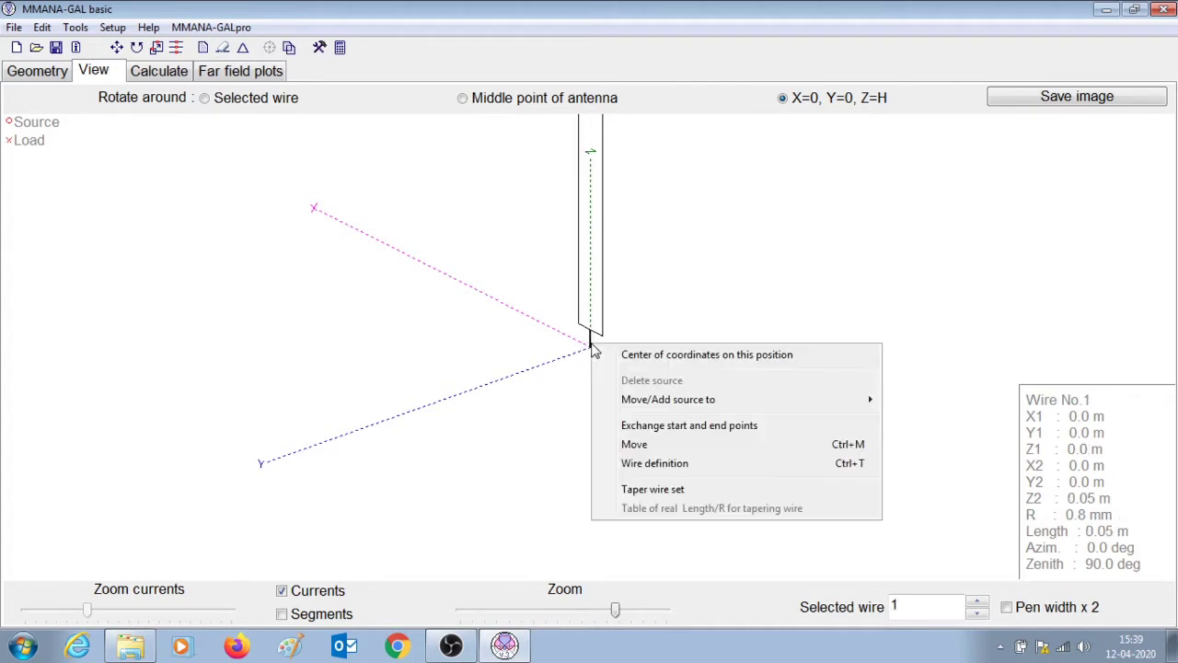
{"action": "mouse_move", "coordinate": [854, 400]}
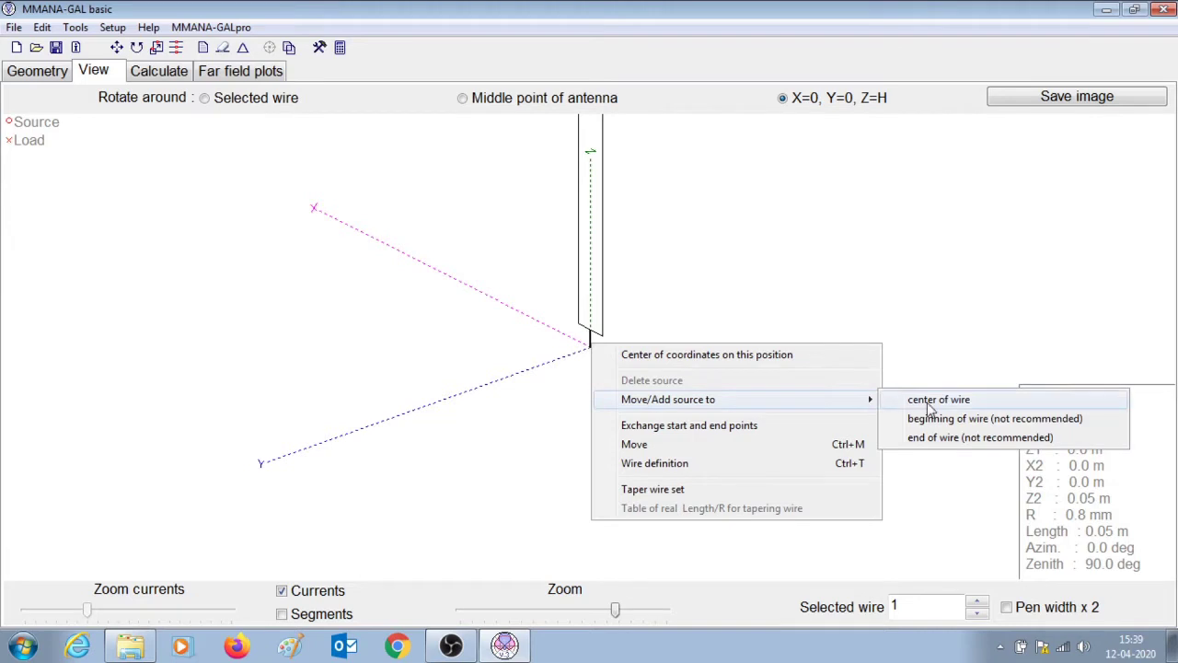
{"action": "left_click", "coordinate": [930, 401]}
{"action": "mouse_move", "coordinate": [623, 613]}
{"action": "left_mouse_down"}
{"action": "mouse_move", "coordinate": [571, 612]}
{"action": "mouse_move", "coordinate": [620, 613]}
{"action": "left_mouse_up"}
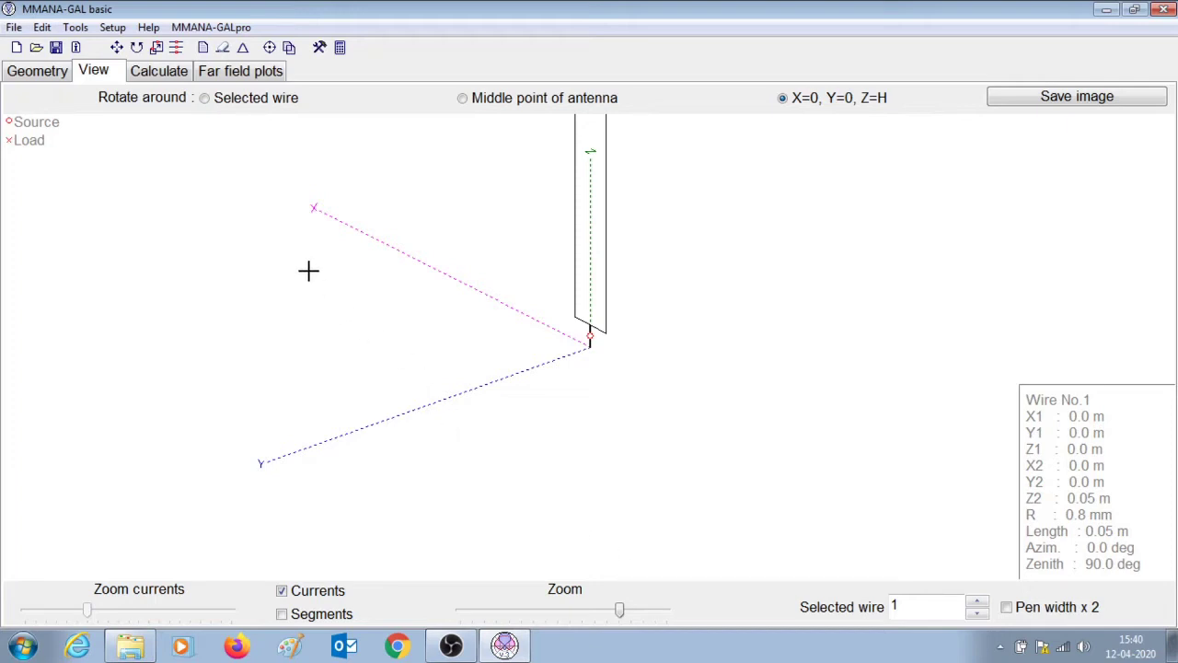
Review the real ground setup for the calculation, including its additional wire radials, and accept it
{"action": "left_click", "coordinate": [164, 81]}
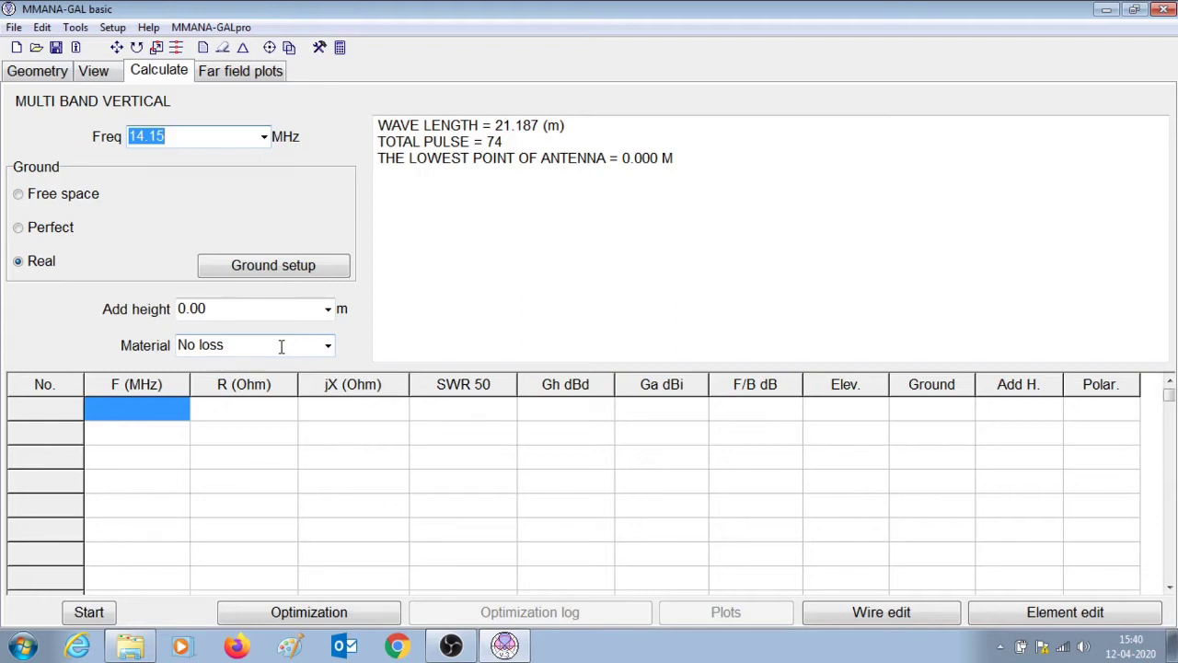
{"action": "left_click", "coordinate": [254, 269]}
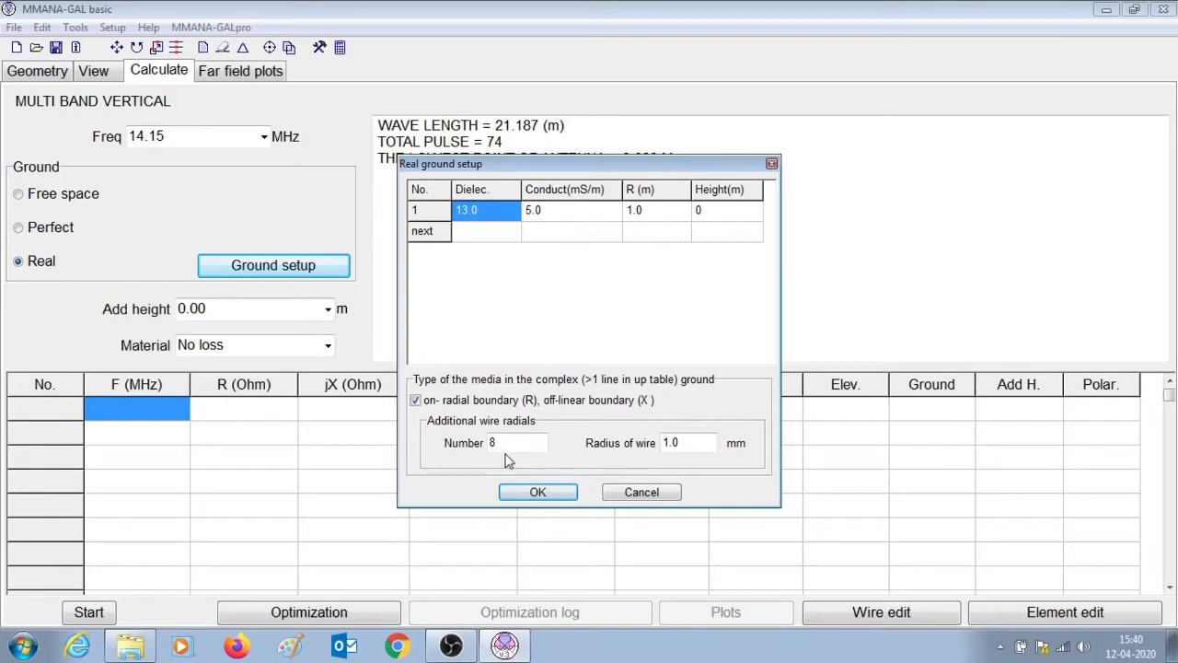
{"action": "left_click", "coordinate": [534, 491]}
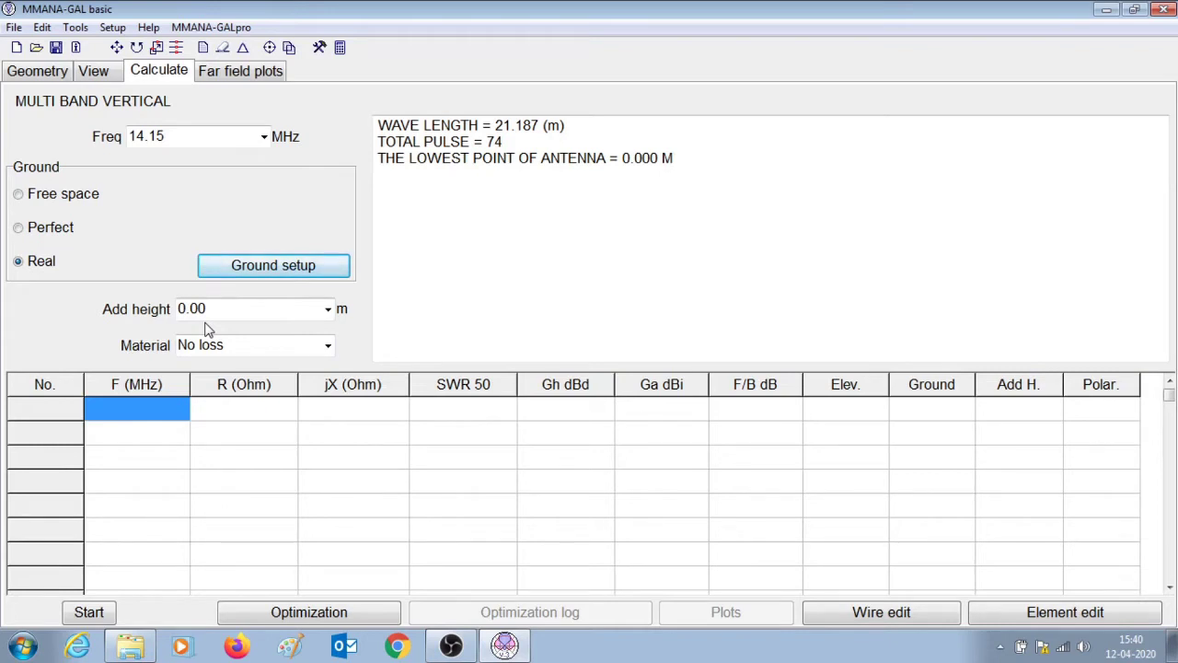
Set the antenna material to Cu wire and calculate the model at 14.15 MHz over real ground, checking the SWR
{"action": "left_click", "coordinate": [327, 345]}
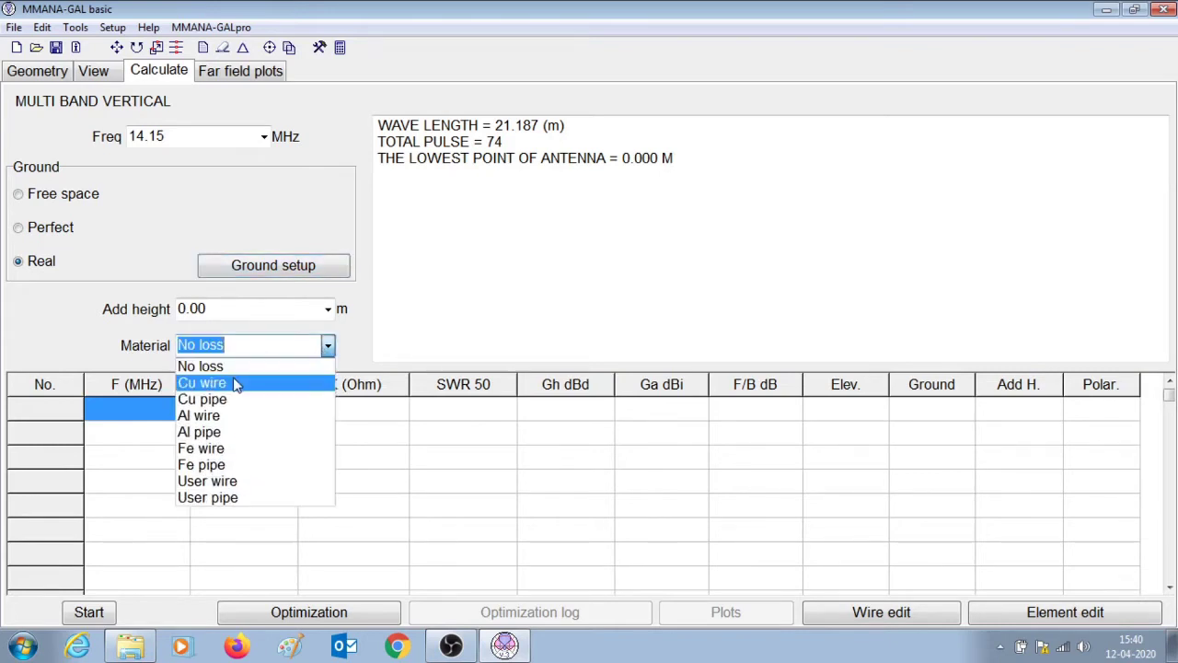
{"action": "left_click", "coordinate": [235, 384]}
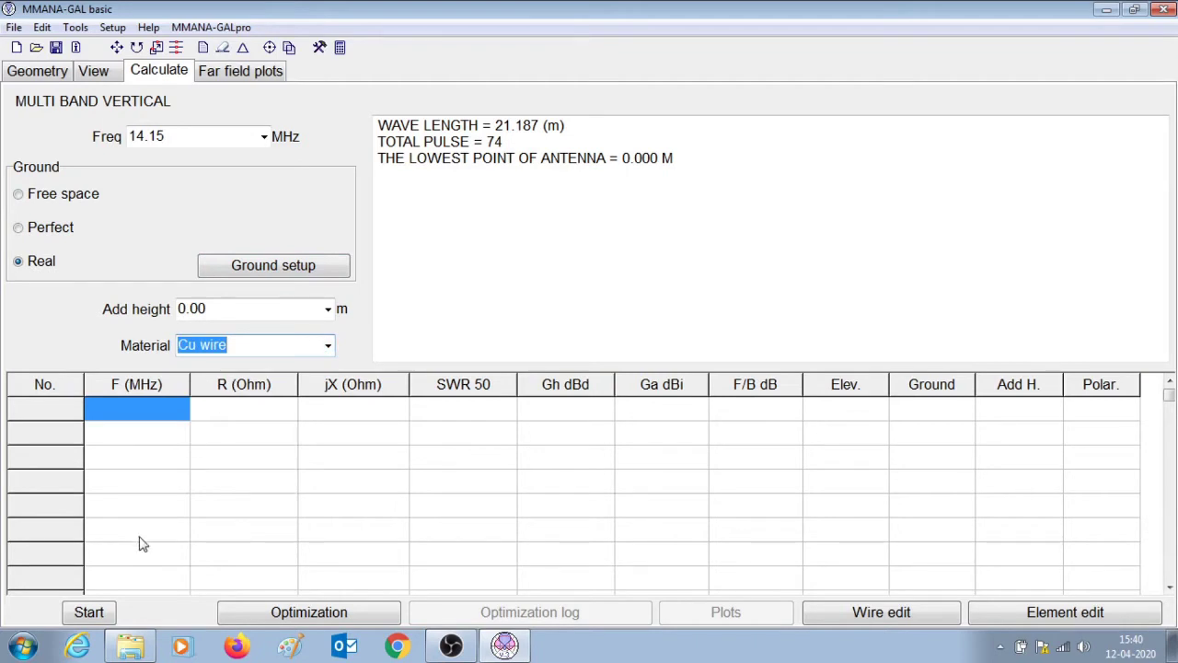
{"action": "left_click", "coordinate": [102, 614]}
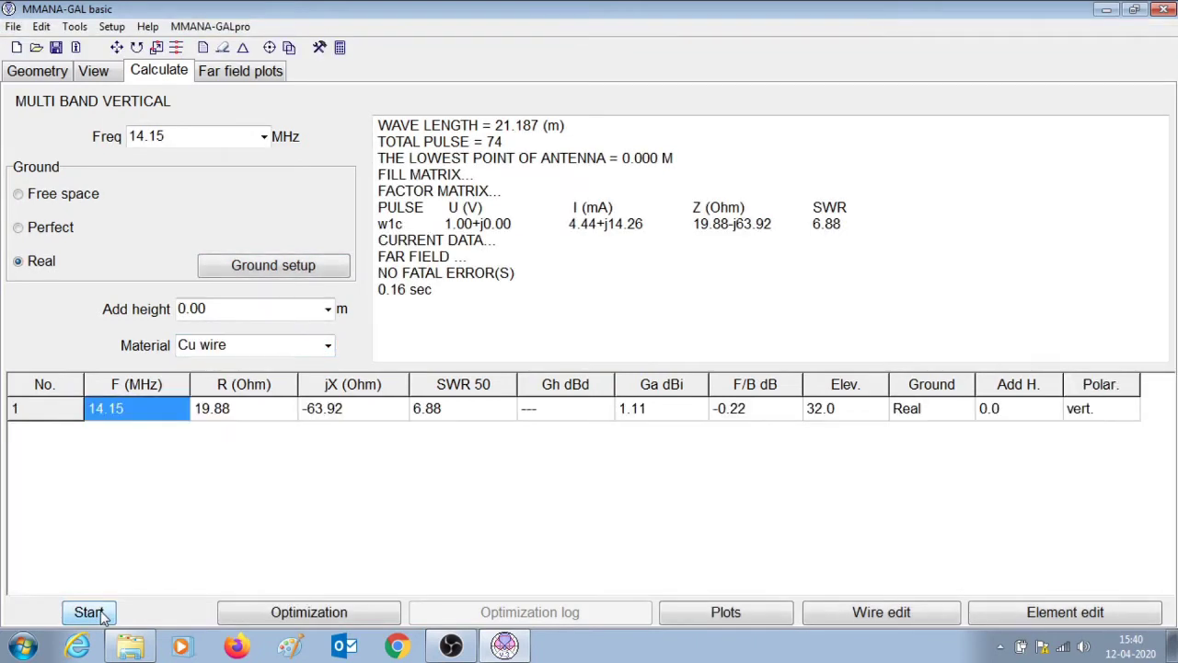
{"action": "left_click", "coordinate": [440, 416]}
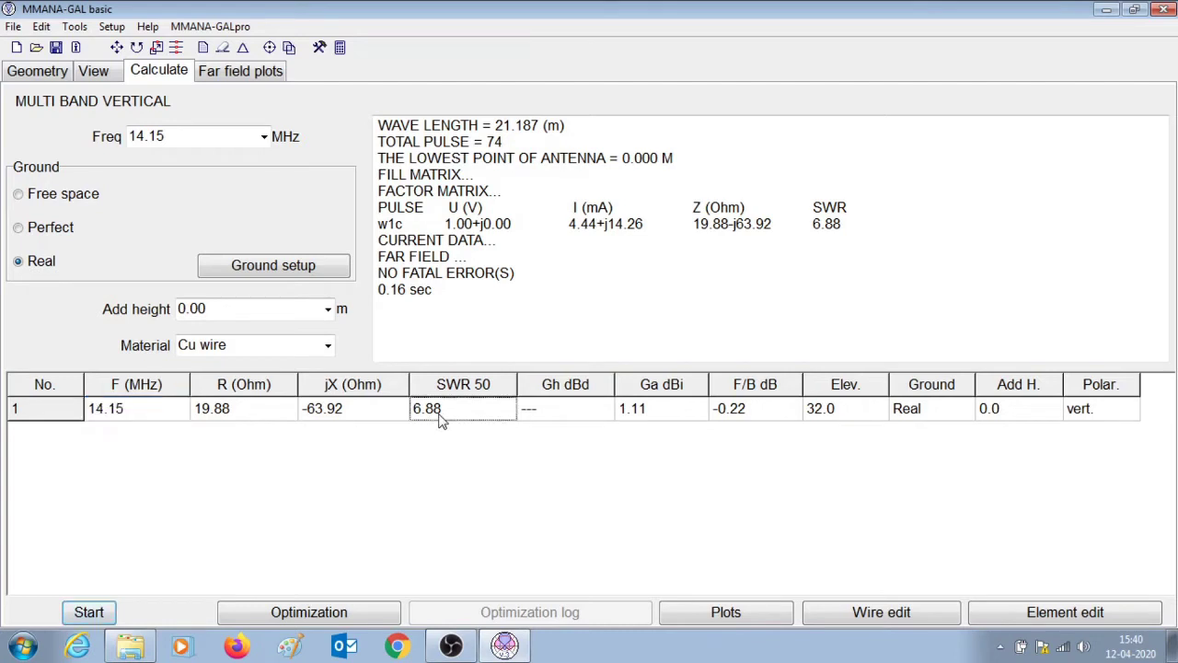
Run the Resonance analysis for the SWR plot and write the frequency to the F/SWR/Gain/Z tables
{"action": "left_click", "coordinate": [718, 613]}
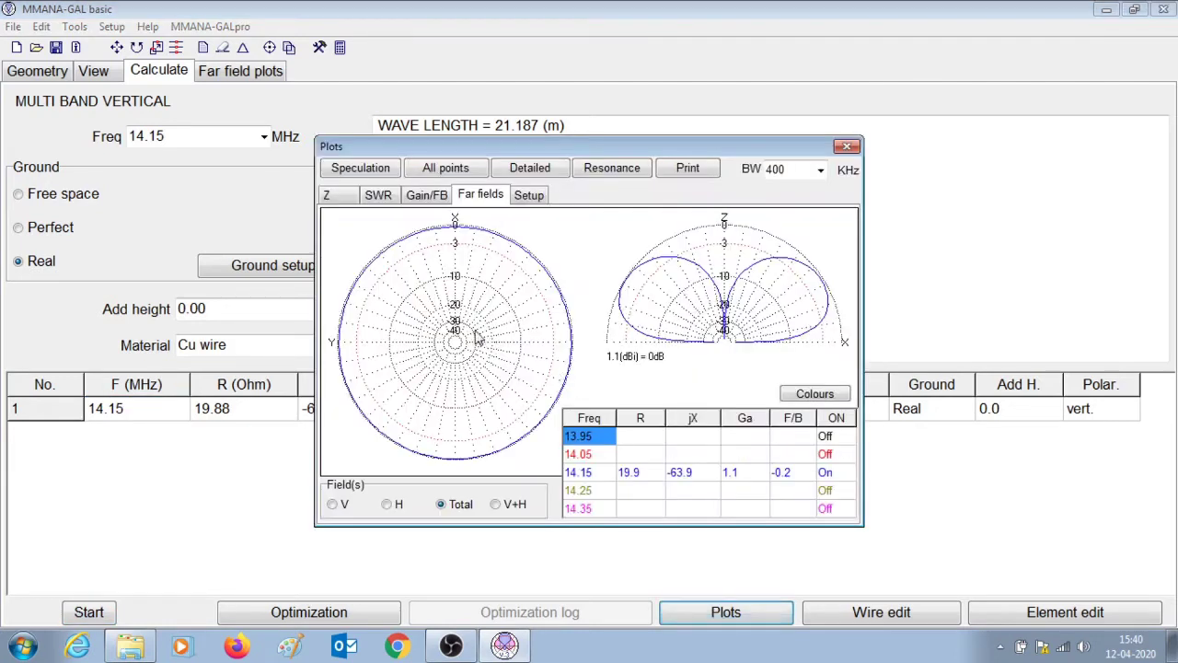
{"action": "left_click", "coordinate": [377, 195]}
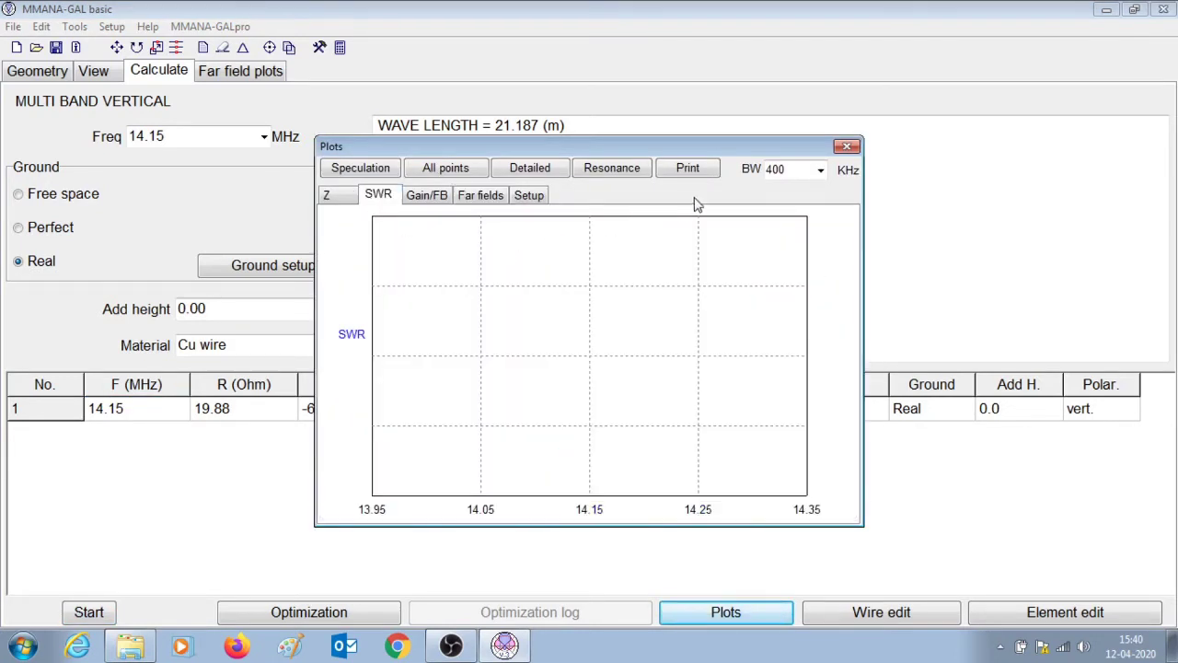
{"action": "left_click", "coordinate": [623, 175]}
{"action": "left_click", "coordinate": [626, 383]}
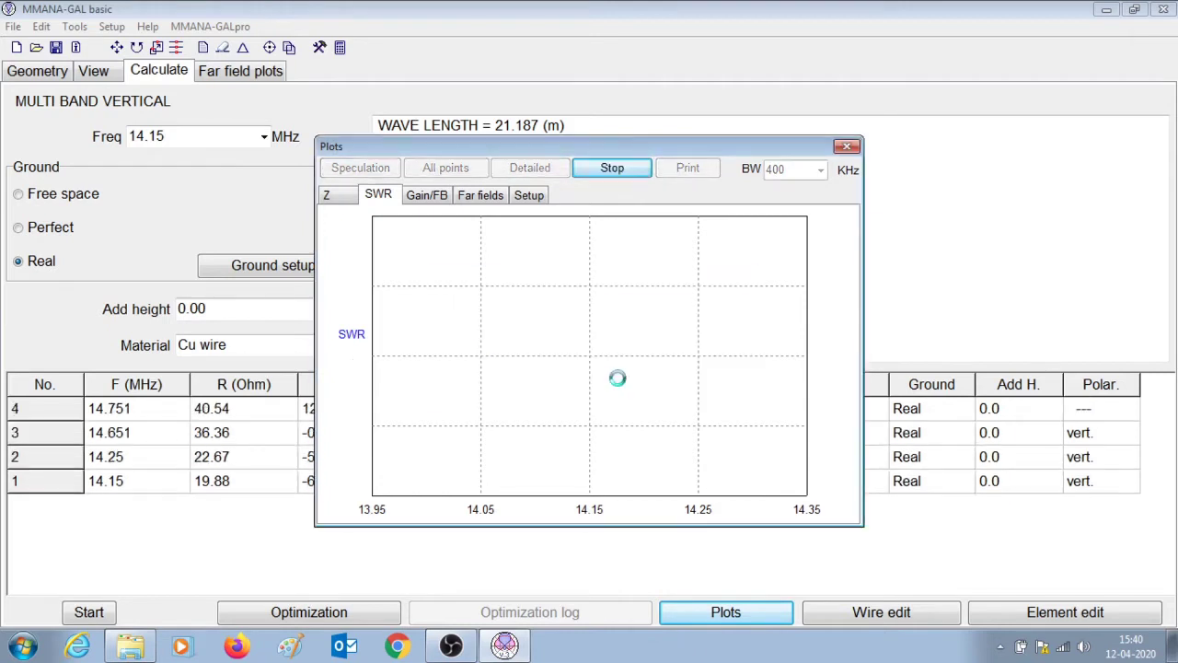
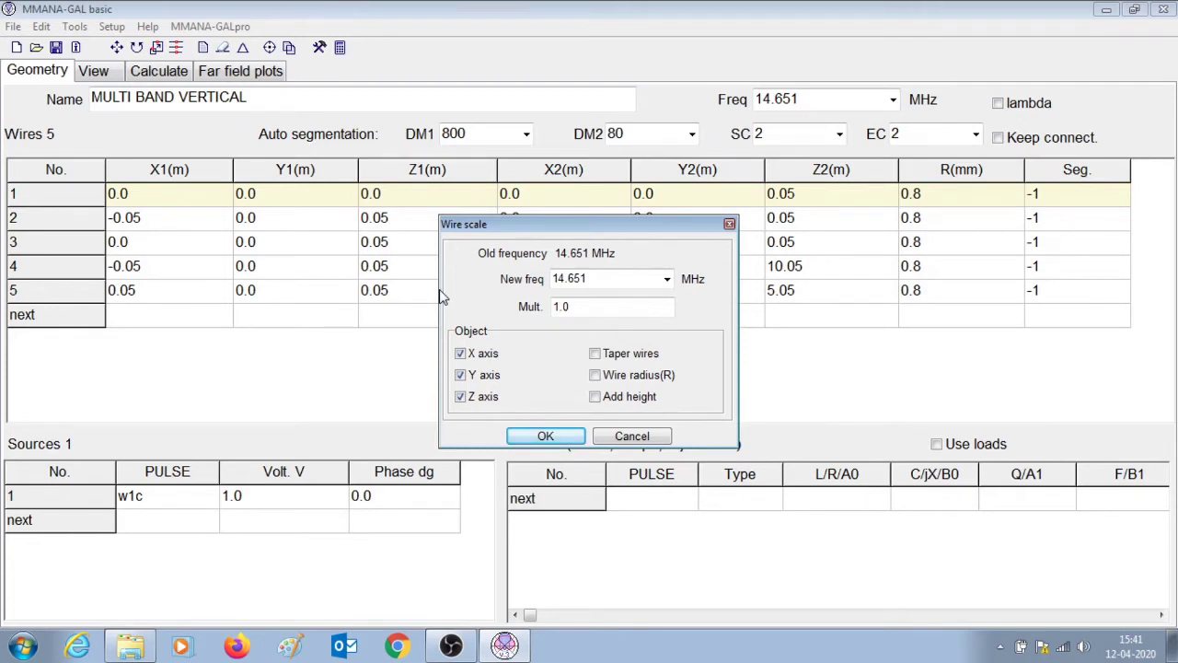
Scale the wires along the X, Y and Z axes to a new frequency of 14.15 MHz
{"action": "double_click", "coordinate": [593, 285]}
{"action": "type", "text": "14."}
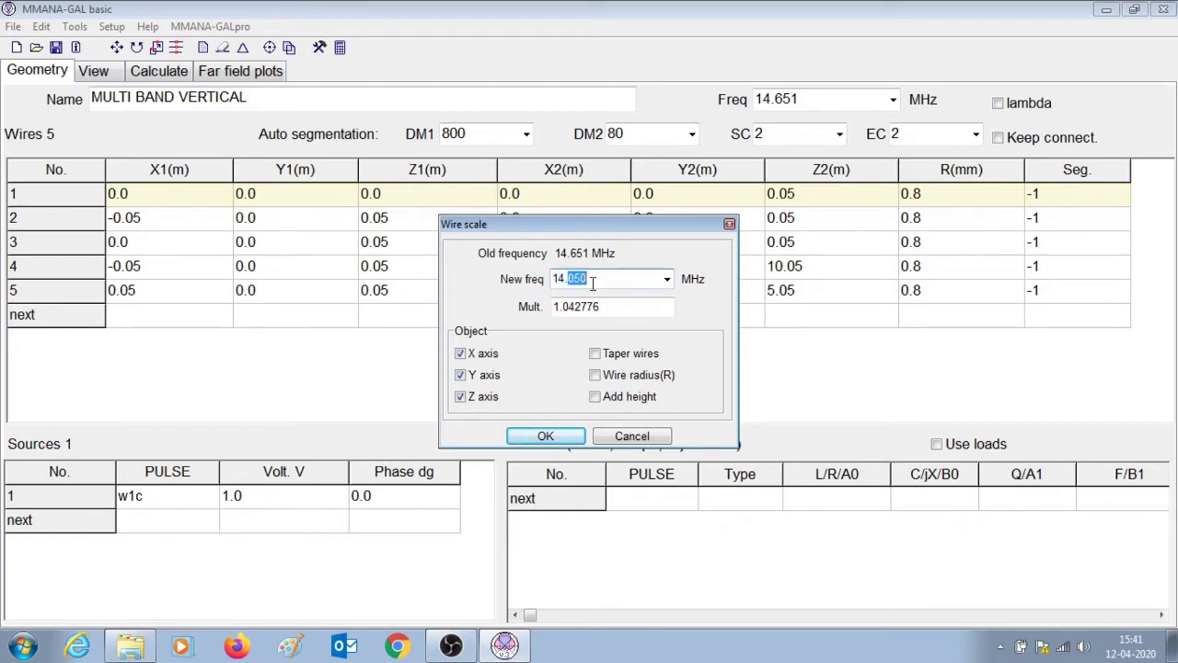
{"action": "type", "text": "15"}
{"action": "key", "text": "Delete"}
{"action": "left_click", "coordinate": [546, 435]}
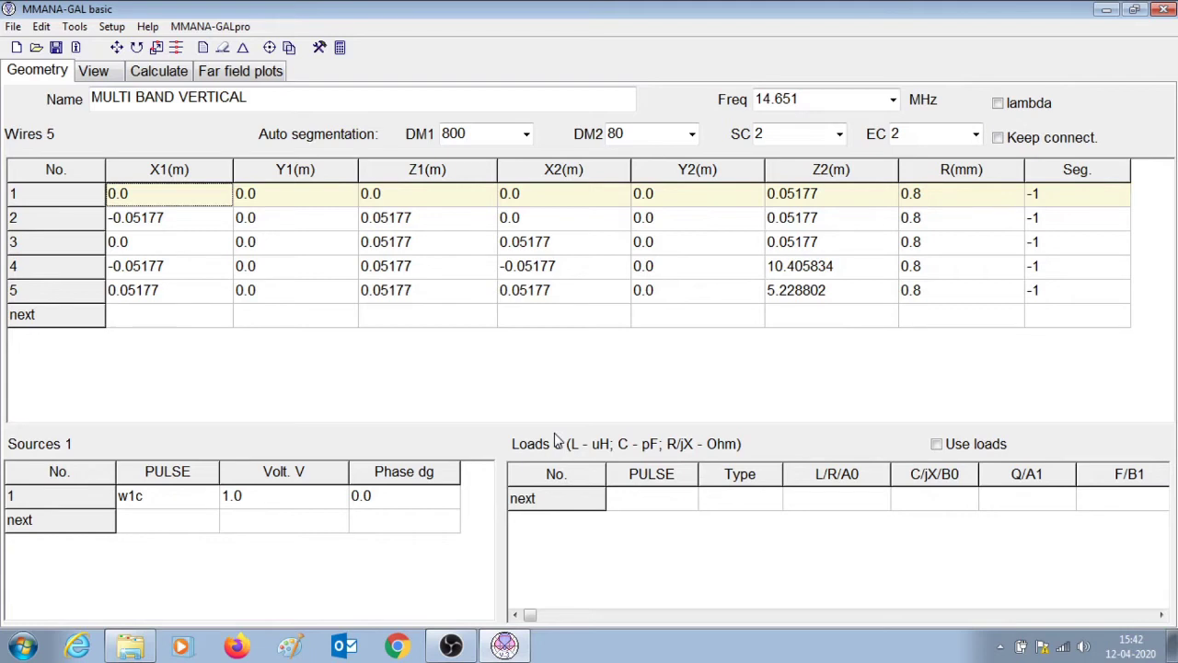
Set the antenna's geometry frequency to 14.15 MHz and recalculate the scaled model to check its SWR
{"action": "left_click", "coordinate": [159, 71]}
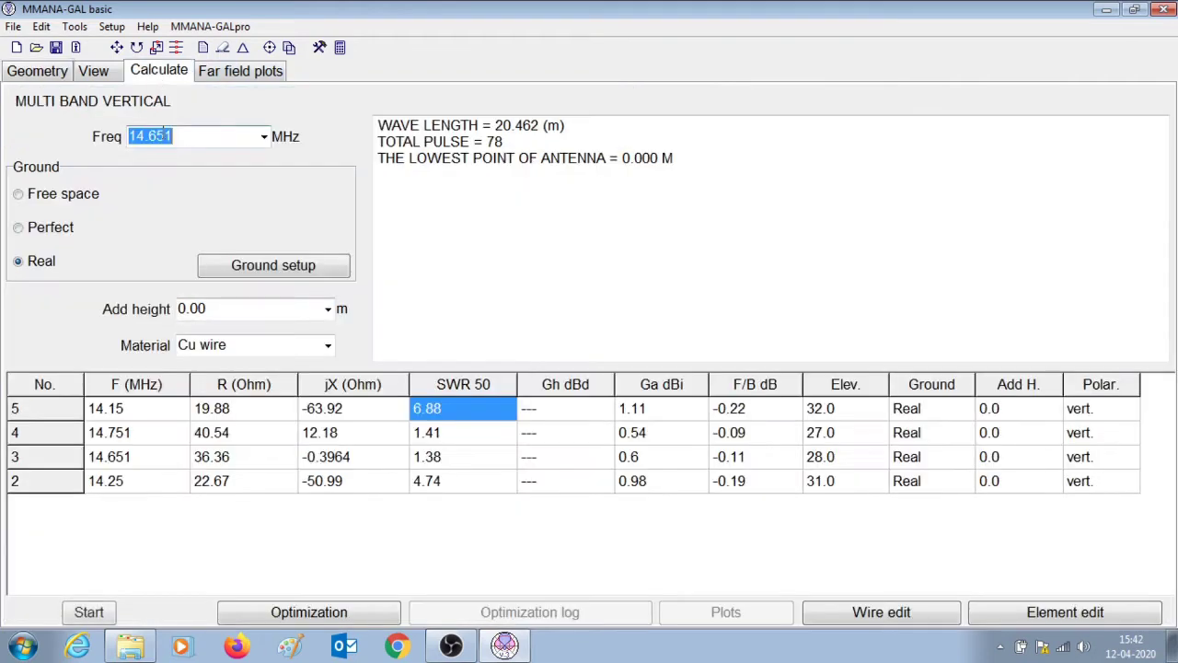
{"action": "left_click", "coordinate": [38, 71]}
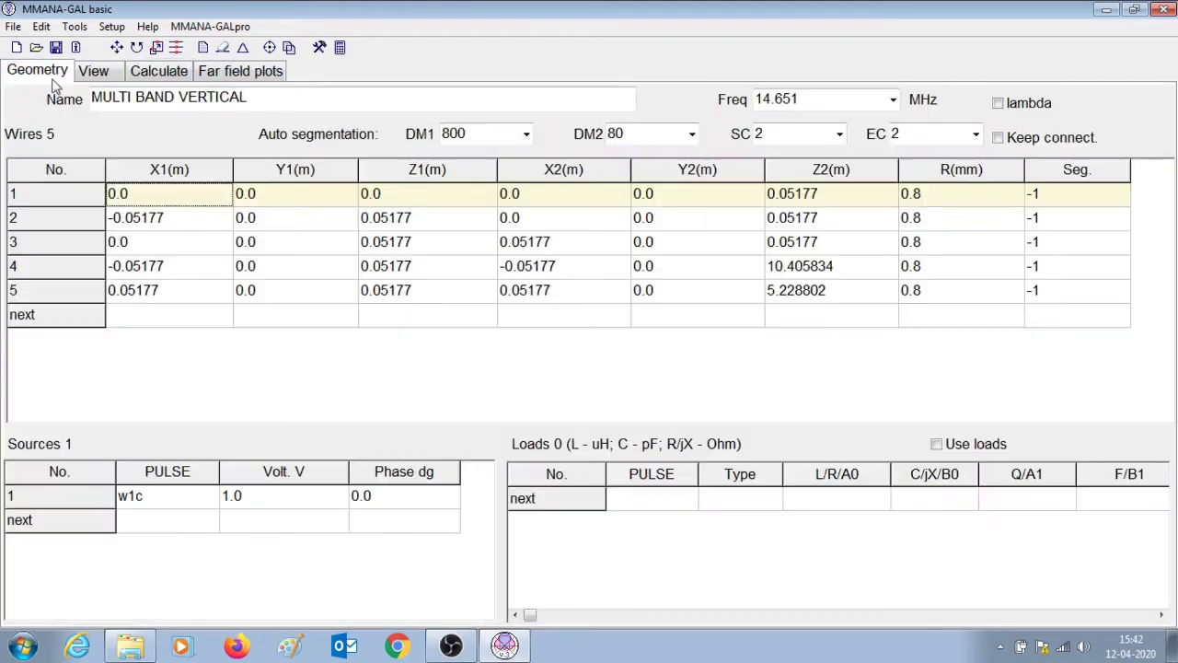
{"action": "left_click", "coordinate": [797, 101]}
{"action": "type", "text": "14.15"}
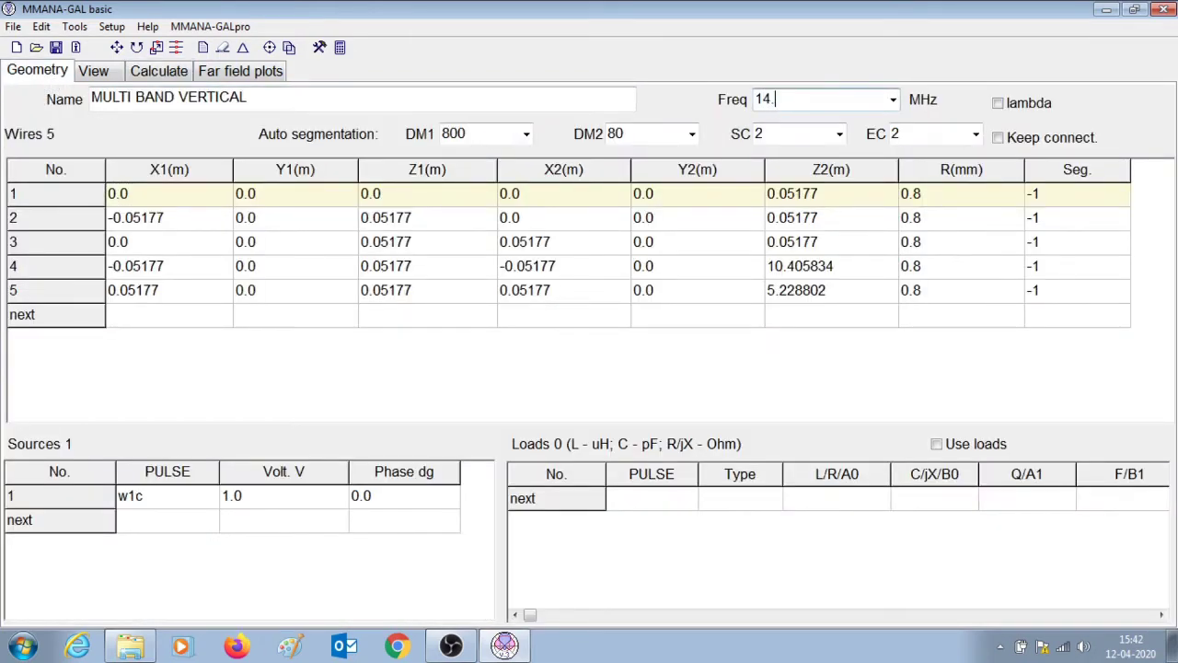
{"action": "left_click", "coordinate": [161, 77]}
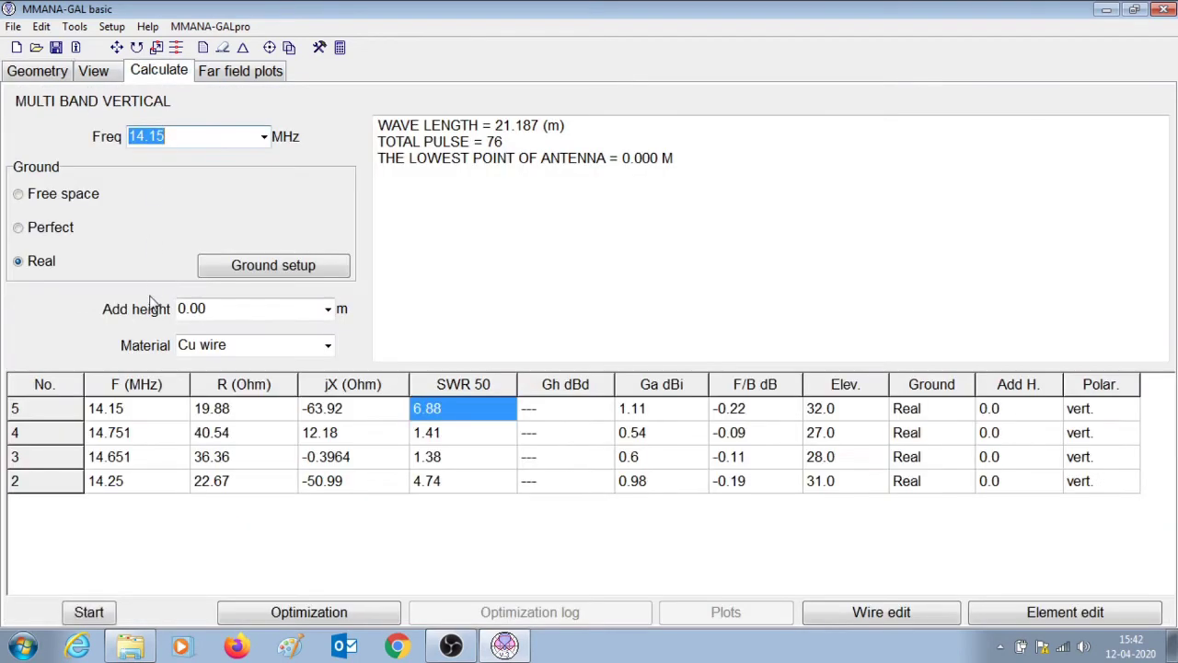
{"action": "left_click", "coordinate": [89, 613]}
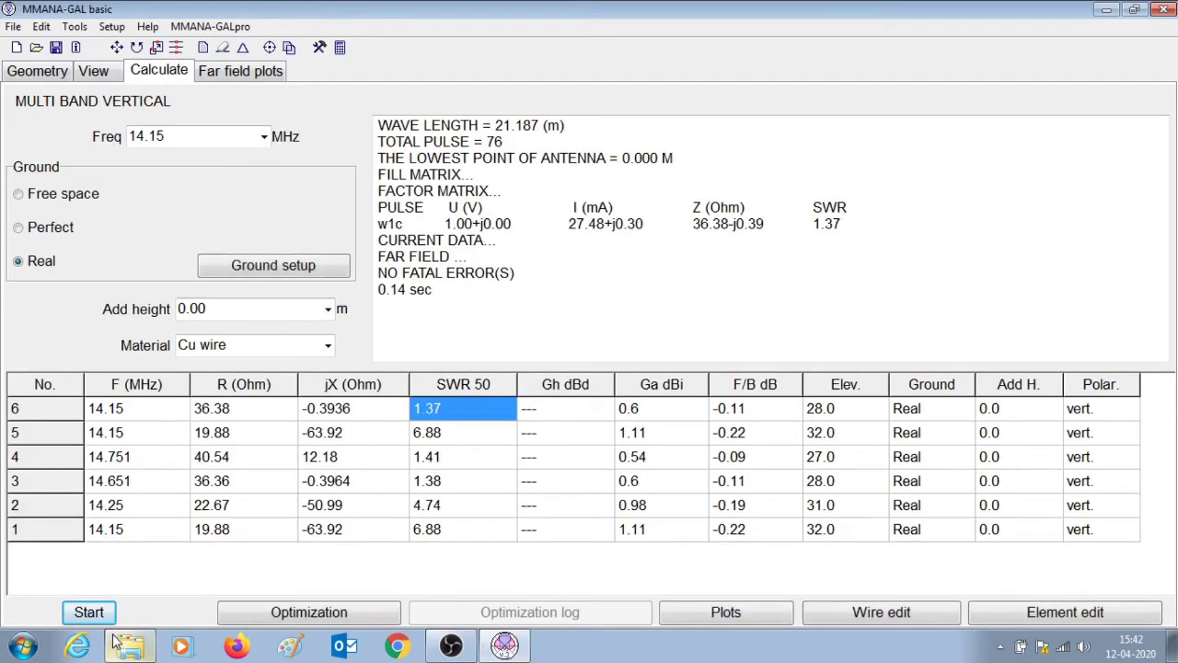
{"action": "left_click", "coordinate": [462, 419]}
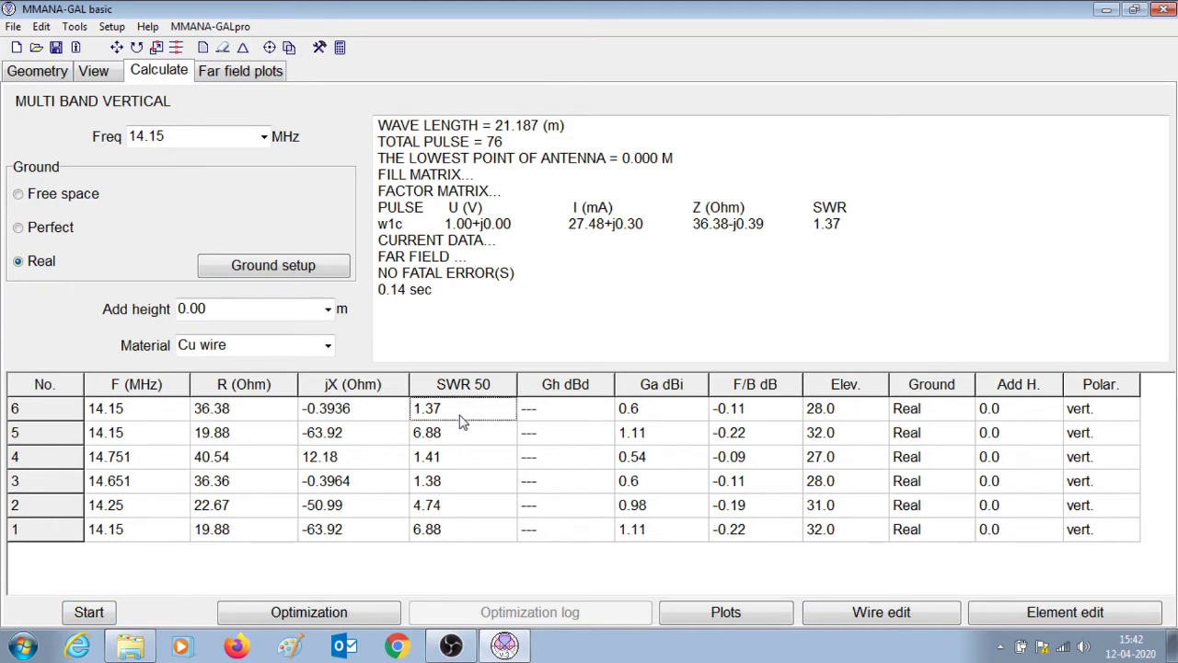
Plot the scaled antenna's SWR around 14.15 MHz with the Resonance analysis, accept writing the frequency to the tables, and close the plots
{"action": "left_click", "coordinate": [703, 615]}
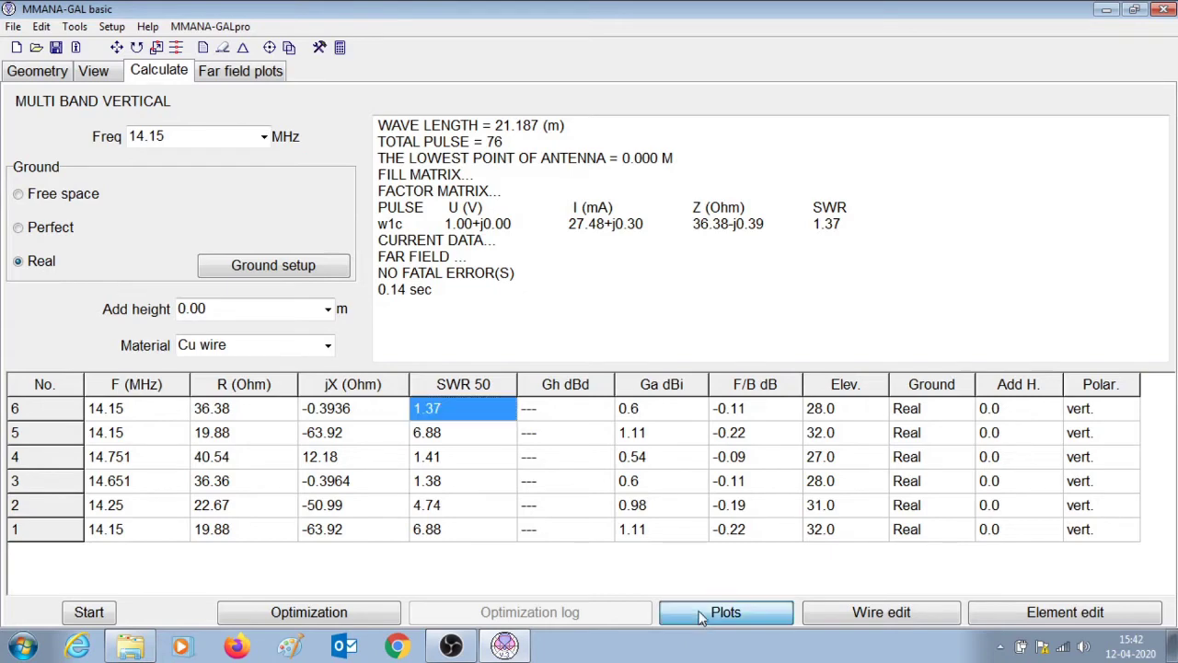
{"action": "left_click", "coordinate": [378, 197]}
{"action": "left_click", "coordinate": [615, 170]}
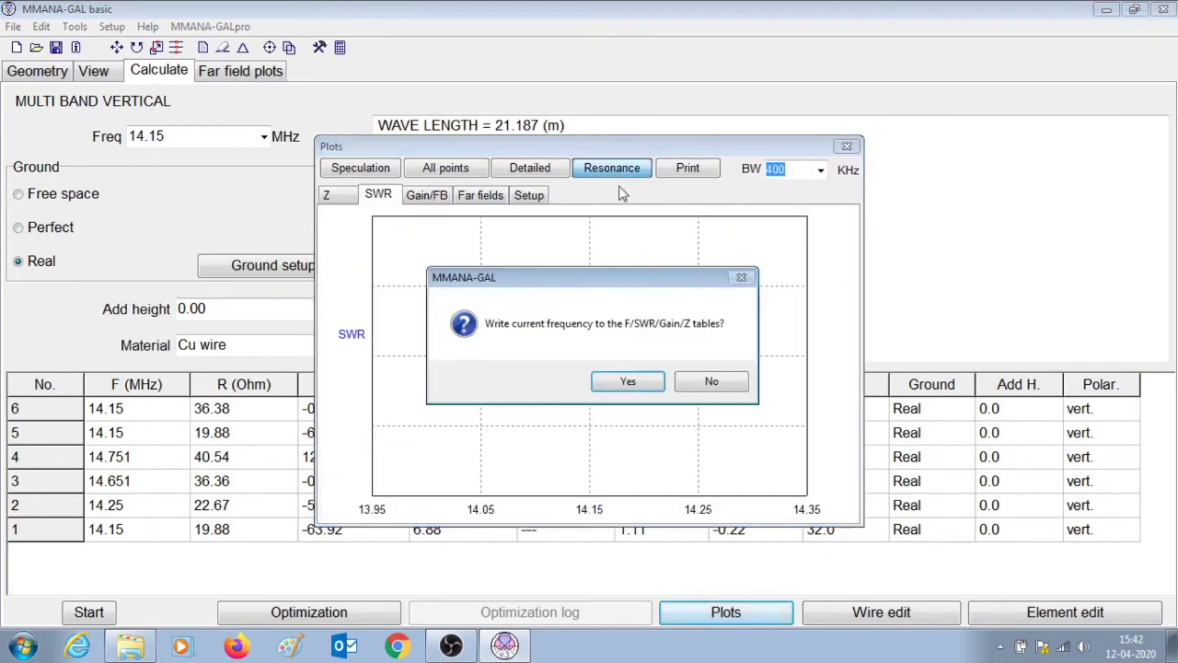
{"action": "left_click", "coordinate": [641, 381]}
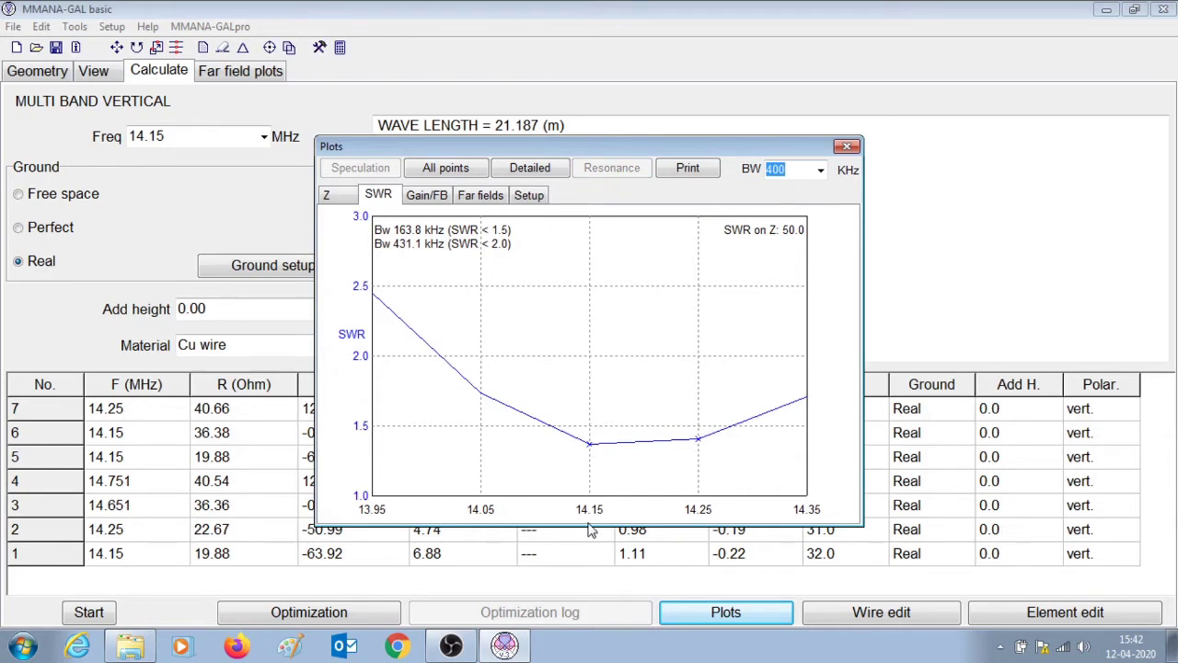
{"action": "left_click", "coordinate": [847, 148]}
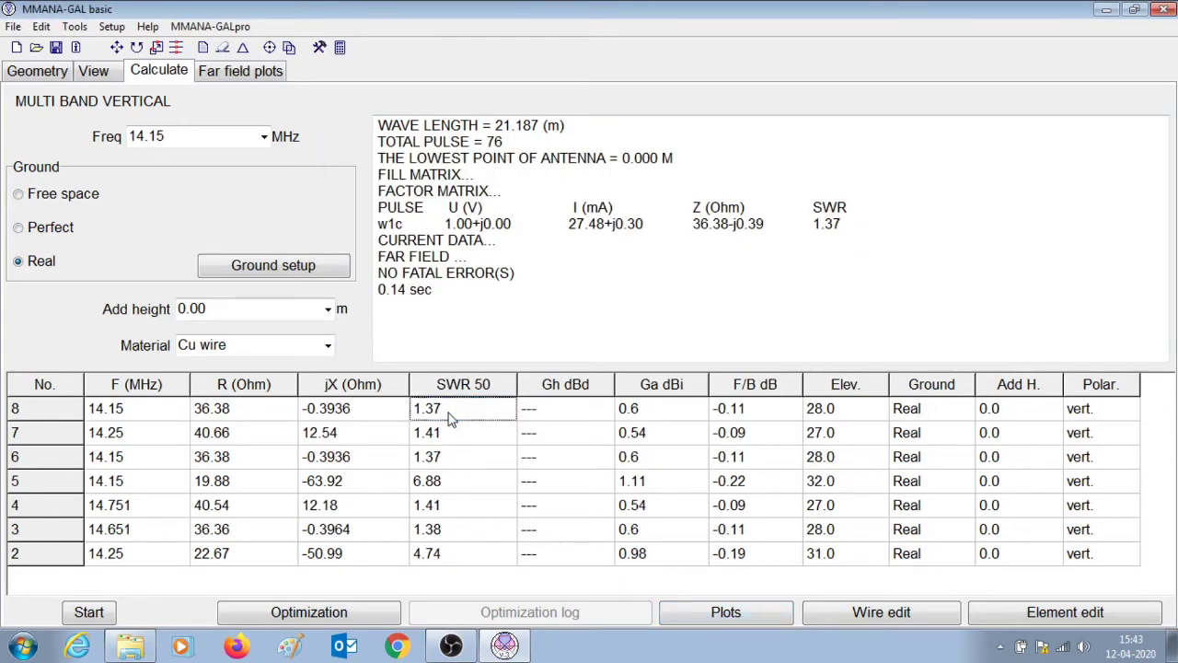
Inspect the dimensions of the long and short vertical wires in the antenna view and hide the currents
{"action": "left_click", "coordinate": [107, 74]}
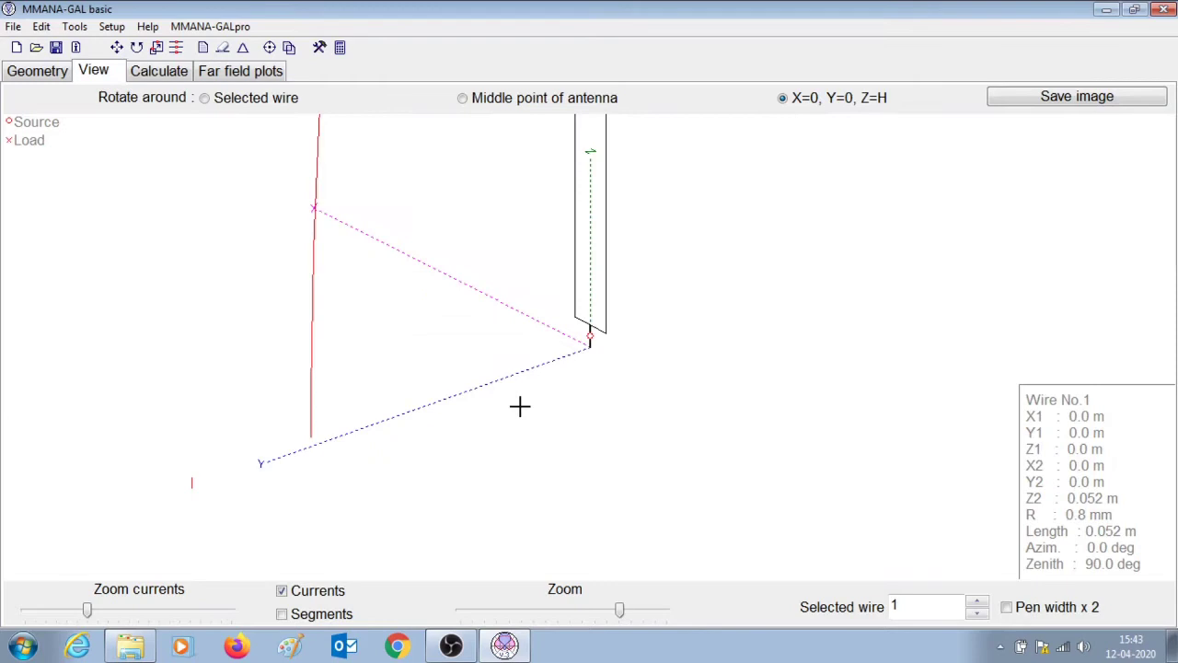
{"action": "left_click", "coordinate": [607, 293]}
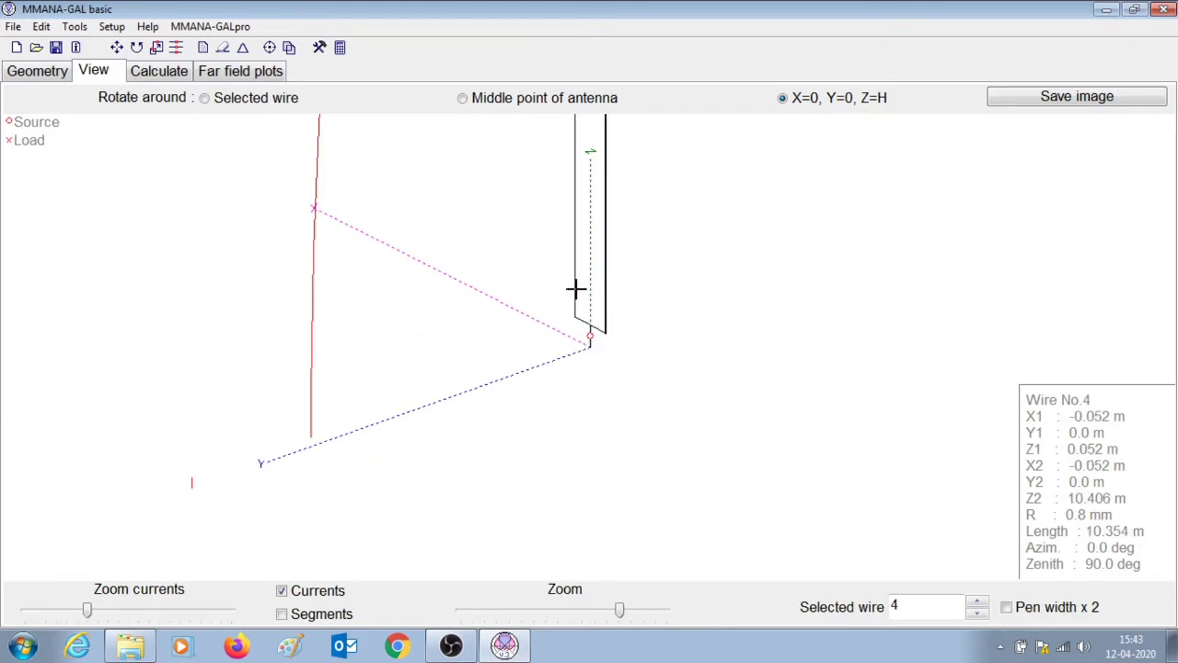
{"action": "left_click", "coordinate": [575, 289]}
{"action": "left_click", "coordinate": [334, 595]}
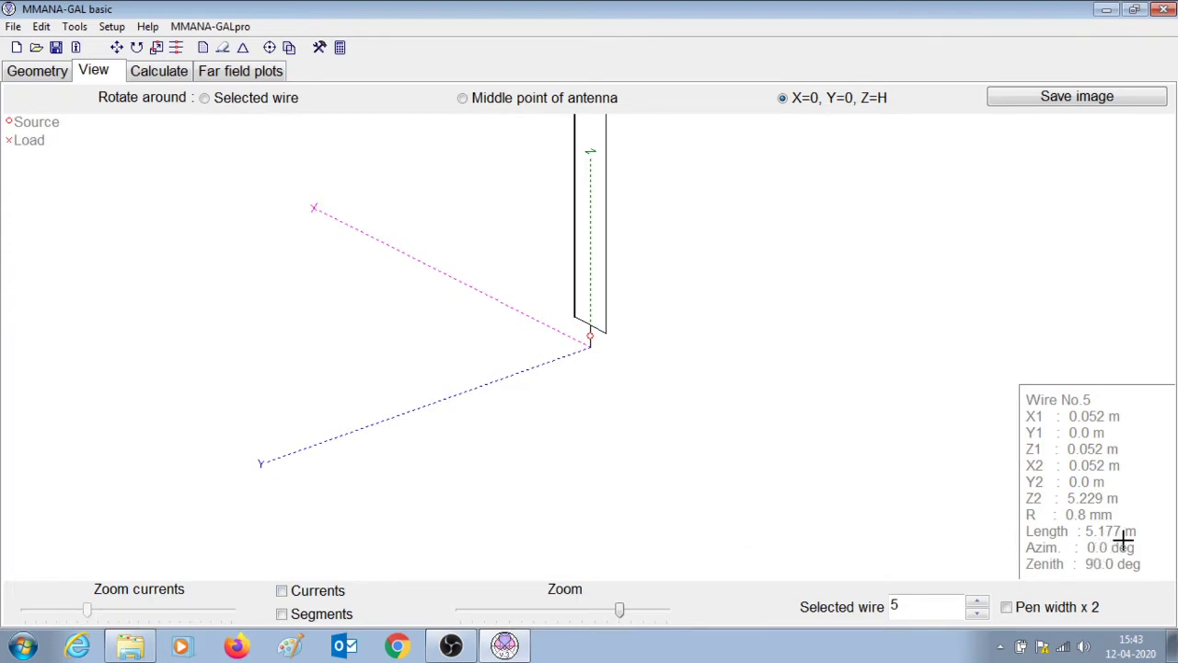
Set the calculation frequency to 7.1 MHz and calculate the antenna to check its SWR
{"action": "left_click", "coordinate": [159, 72]}
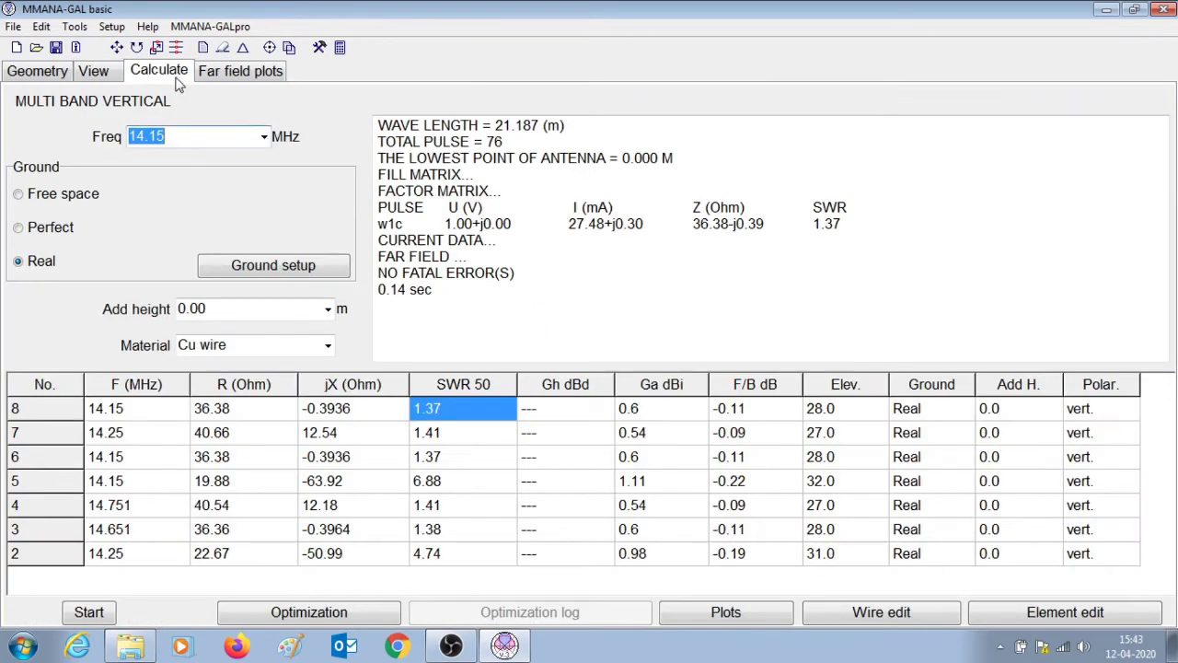
{"action": "type", "text": "7"}
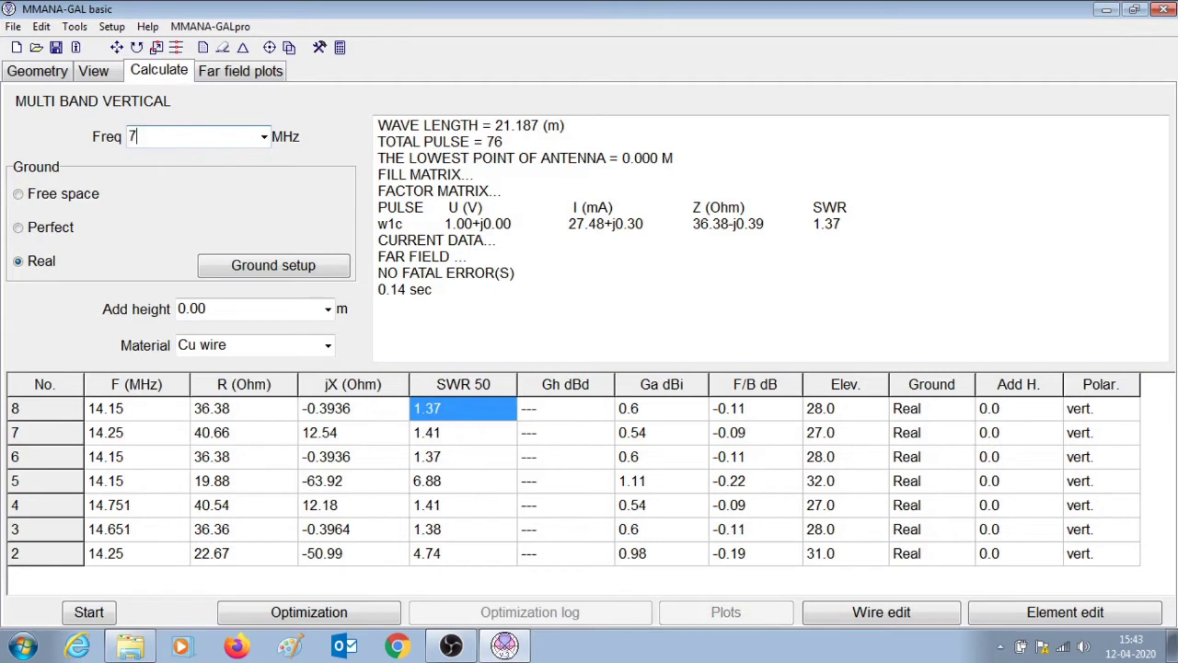
{"action": "type", "text": ".1"}
{"action": "left_click", "coordinate": [89, 612]}
{"action": "left_click", "coordinate": [466, 415]}
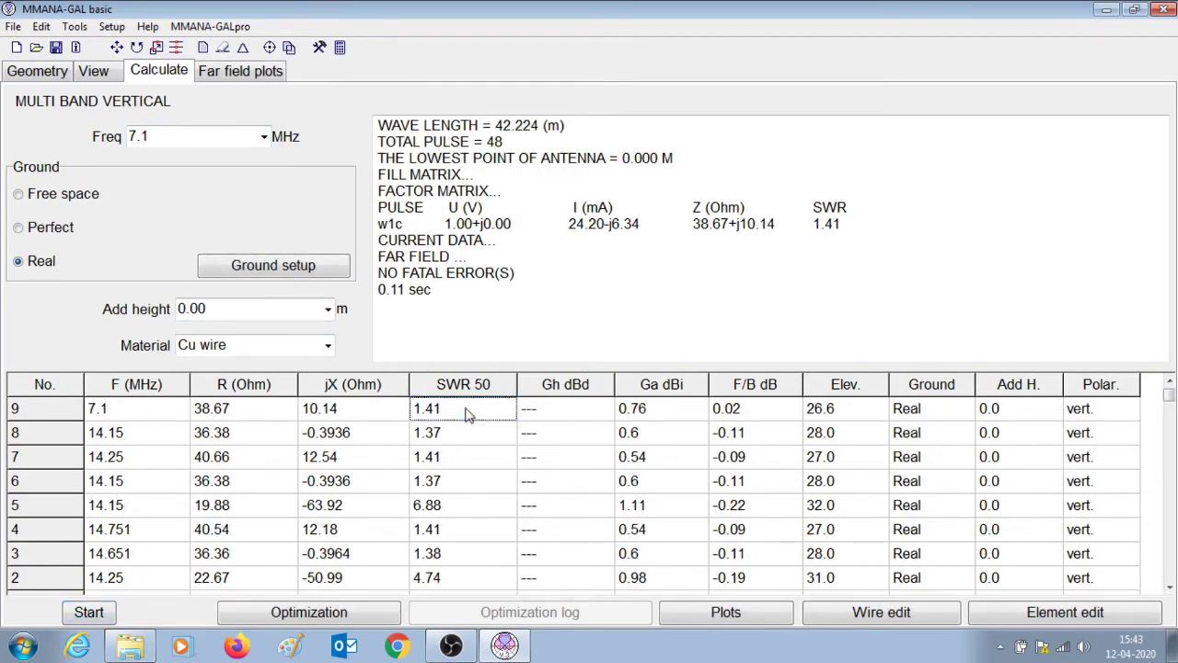
Plot the SWR with a 400 kHz bandwidth, run the Resonance analysis writing the frequency to the tables, and close the plots
{"action": "left_click", "coordinate": [697, 618]}
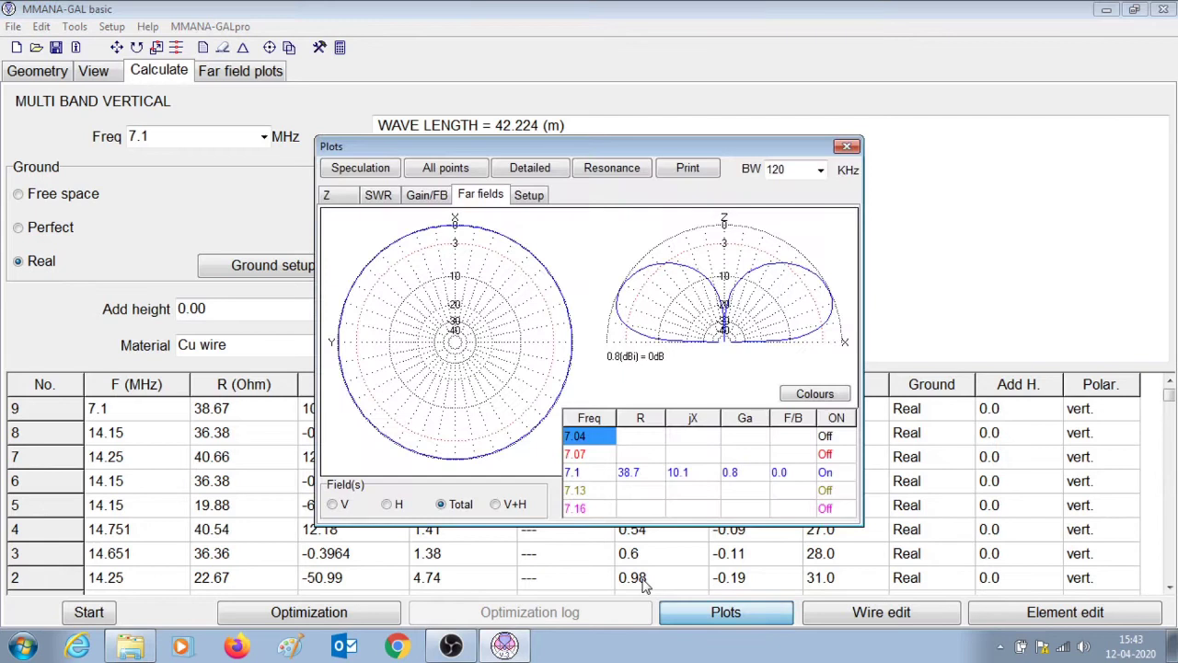
{"action": "left_click", "coordinate": [378, 196]}
{"action": "left_click", "coordinate": [819, 171]}
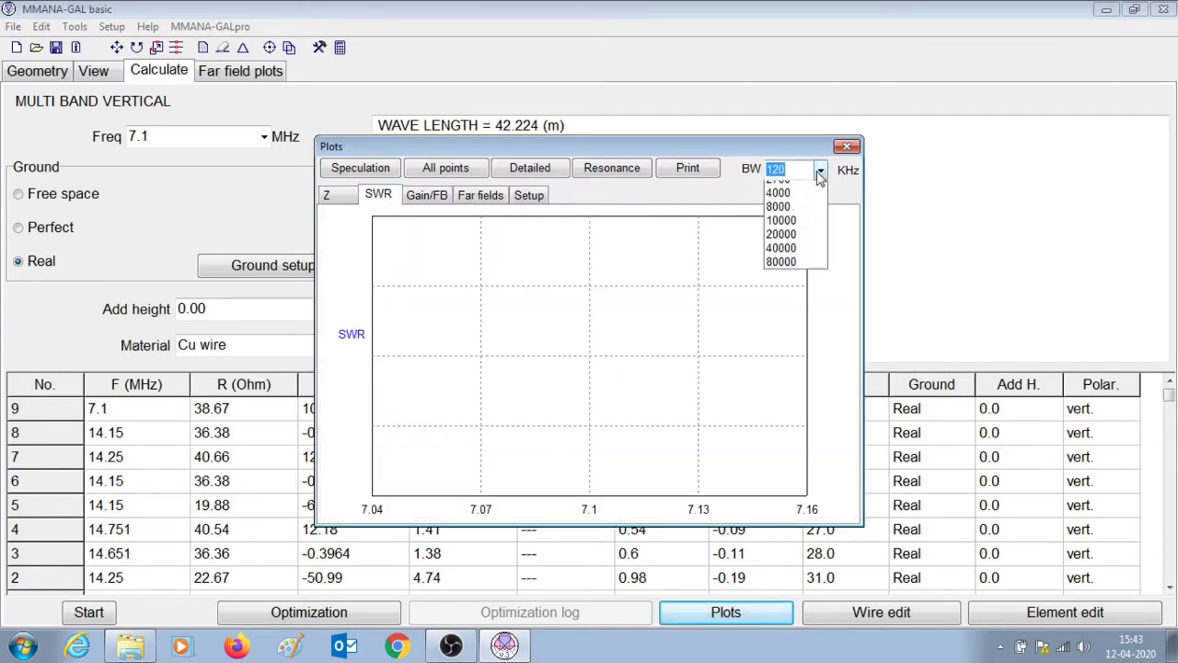
{"action": "left_click", "coordinate": [782, 248]}
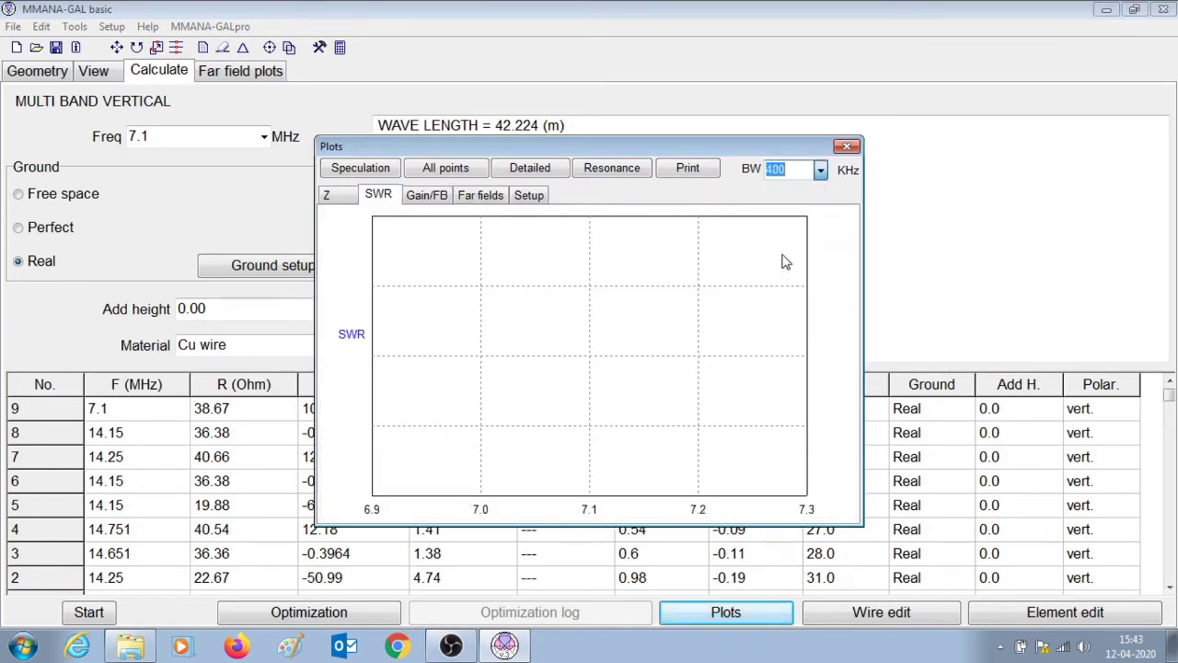
{"action": "left_click", "coordinate": [642, 182]}
{"action": "left_click", "coordinate": [618, 382]}
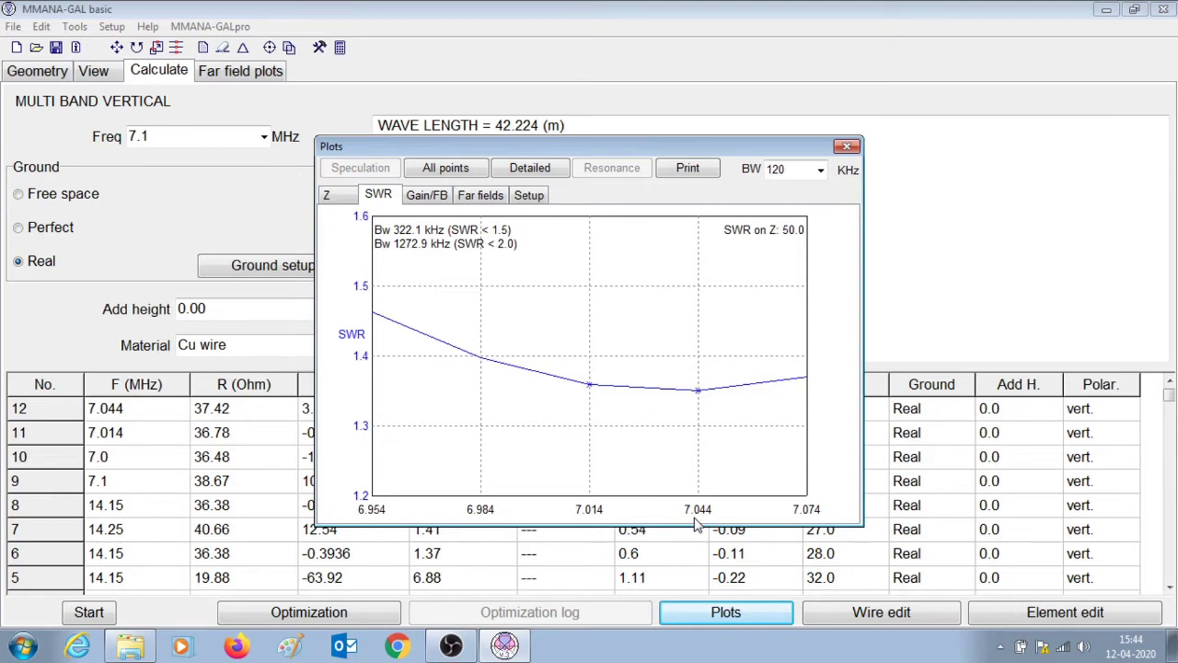
{"action": "left_click", "coordinate": [847, 146]}
Set the long vertical wire's length to 10.2 m in its wire definition, keeping the start point fixed
{"action": "left_click", "coordinate": [94, 72]}
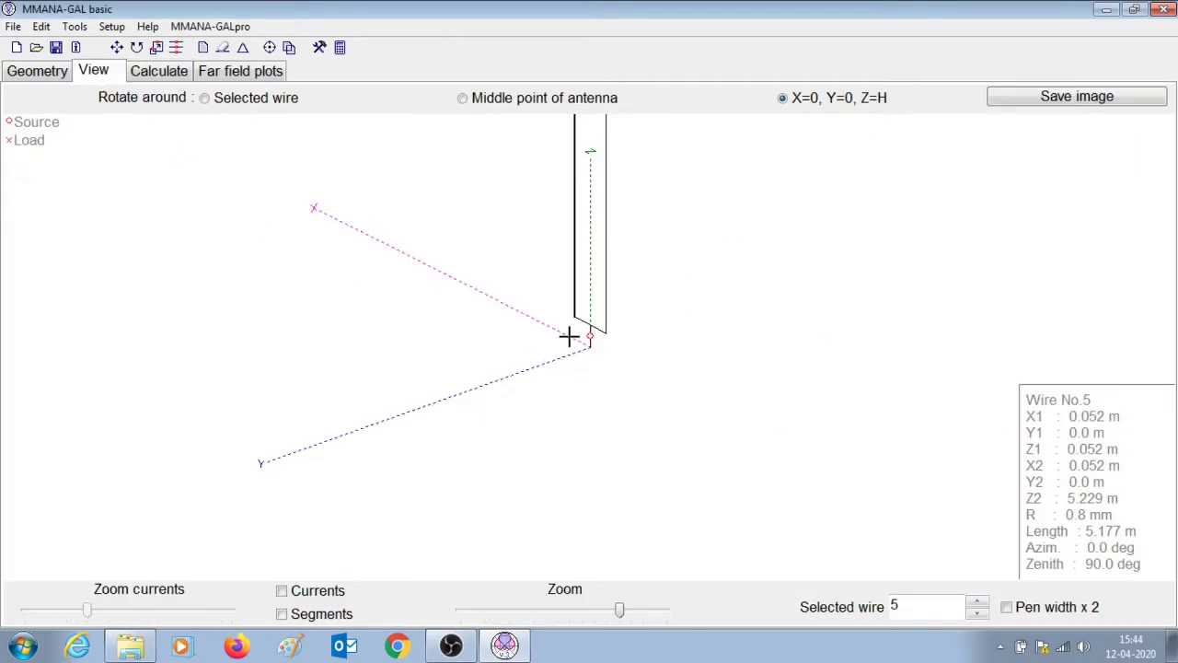
{"action": "left_click", "coordinate": [607, 294]}
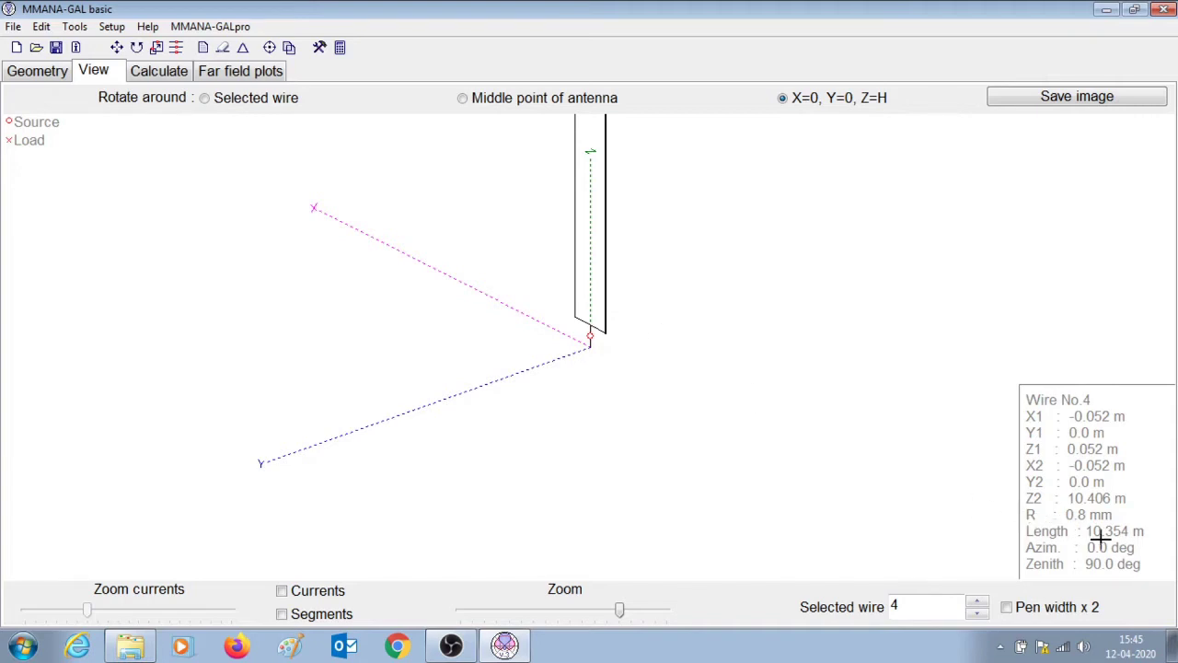
{"action": "right_click", "coordinate": [608, 282]}
{"action": "left_click", "coordinate": [671, 402]}
{"action": "left_click_drag", "start_coordinate": [510, 219], "coordinate": [270, 217]}
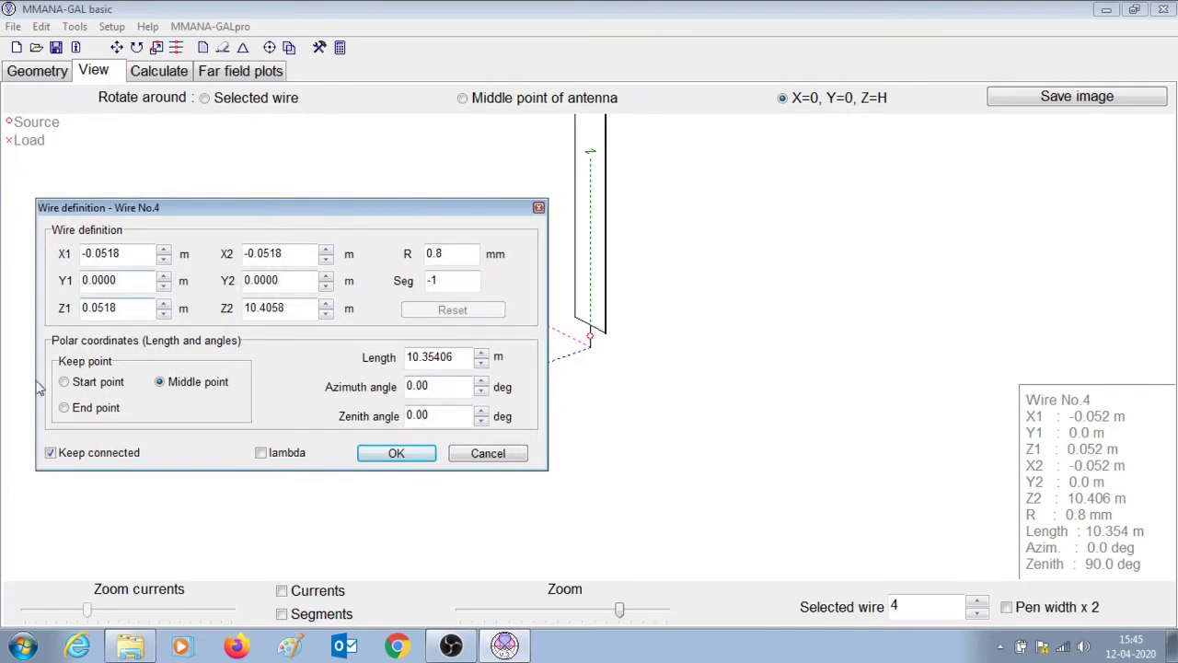
{"action": "left_click", "coordinate": [85, 386]}
{"action": "left_click_drag", "start_coordinate": [423, 359], "coordinate": [455, 359]}
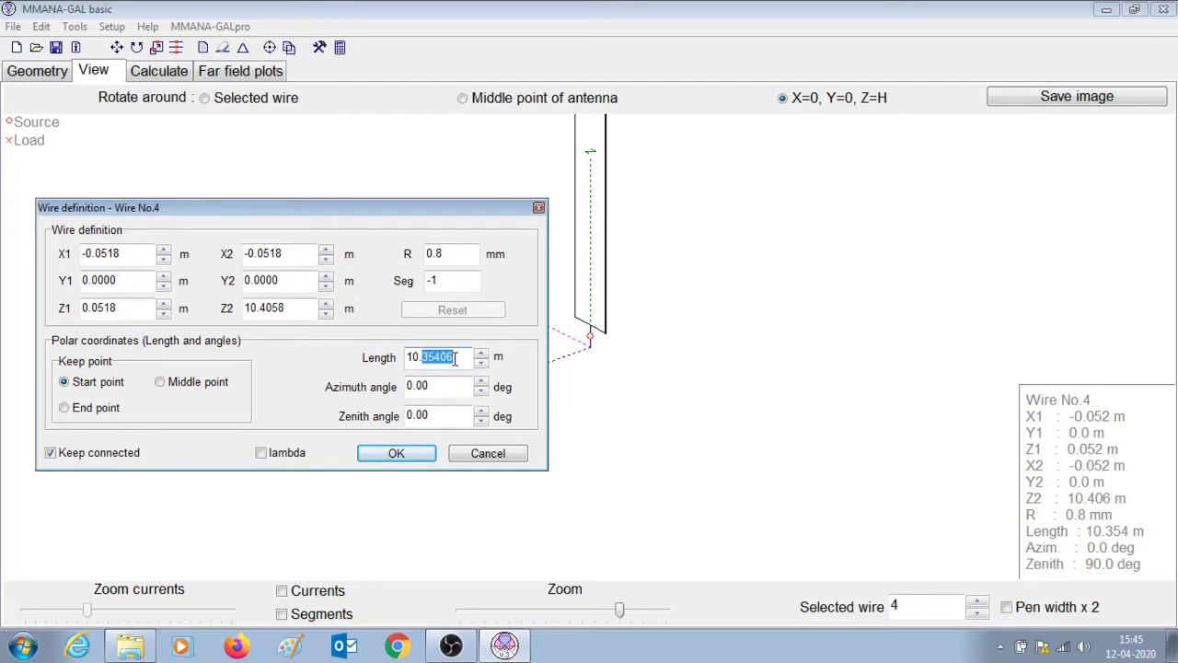
{"action": "type", "text": "2"}
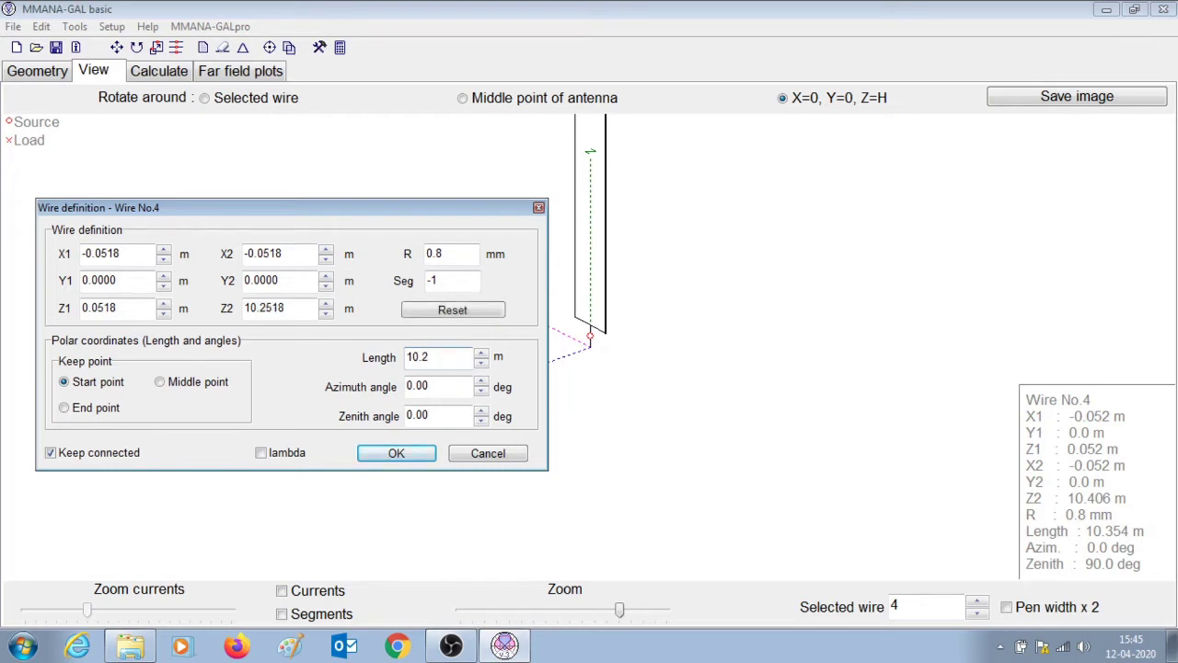
{"action": "left_click", "coordinate": [398, 454]}
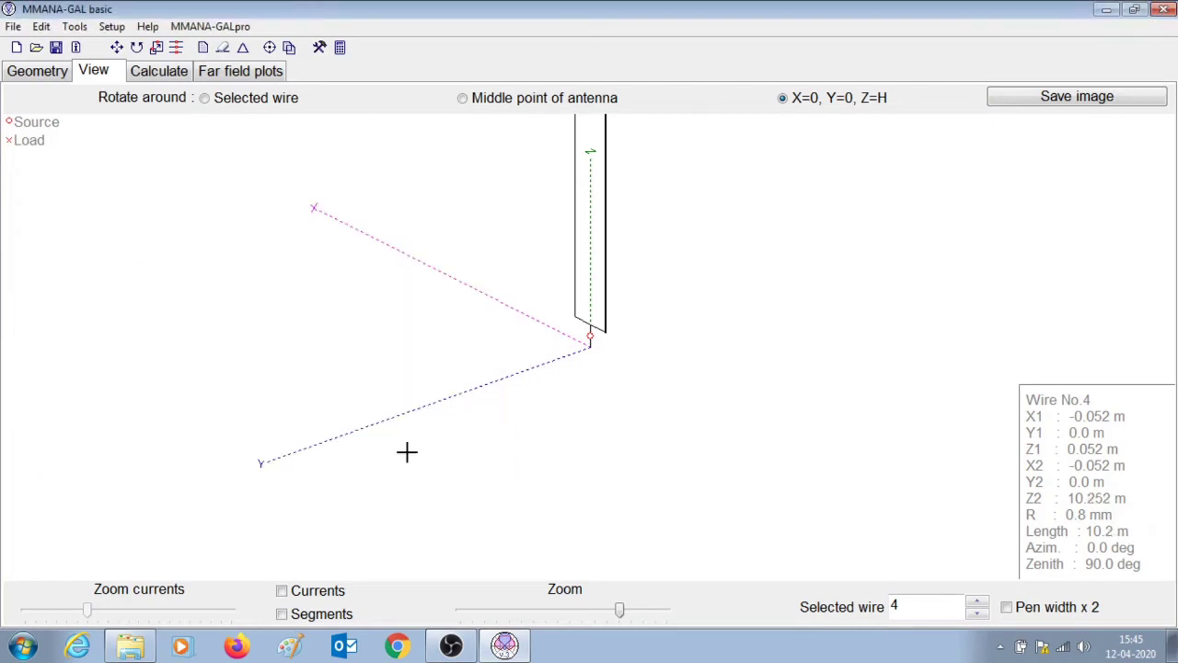
Recalculate the antenna at 7.1 MHz to check the SWR of the shortened long element
{"action": "left_click", "coordinate": [158, 74]}
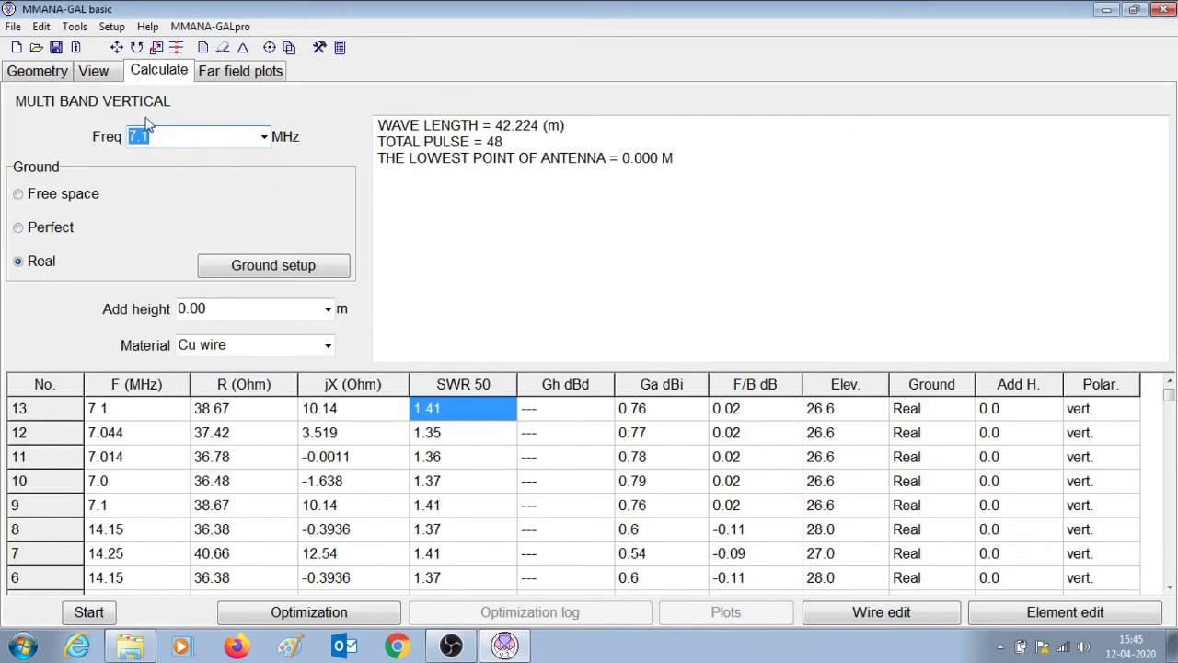
{"action": "left_click", "coordinate": [89, 615]}
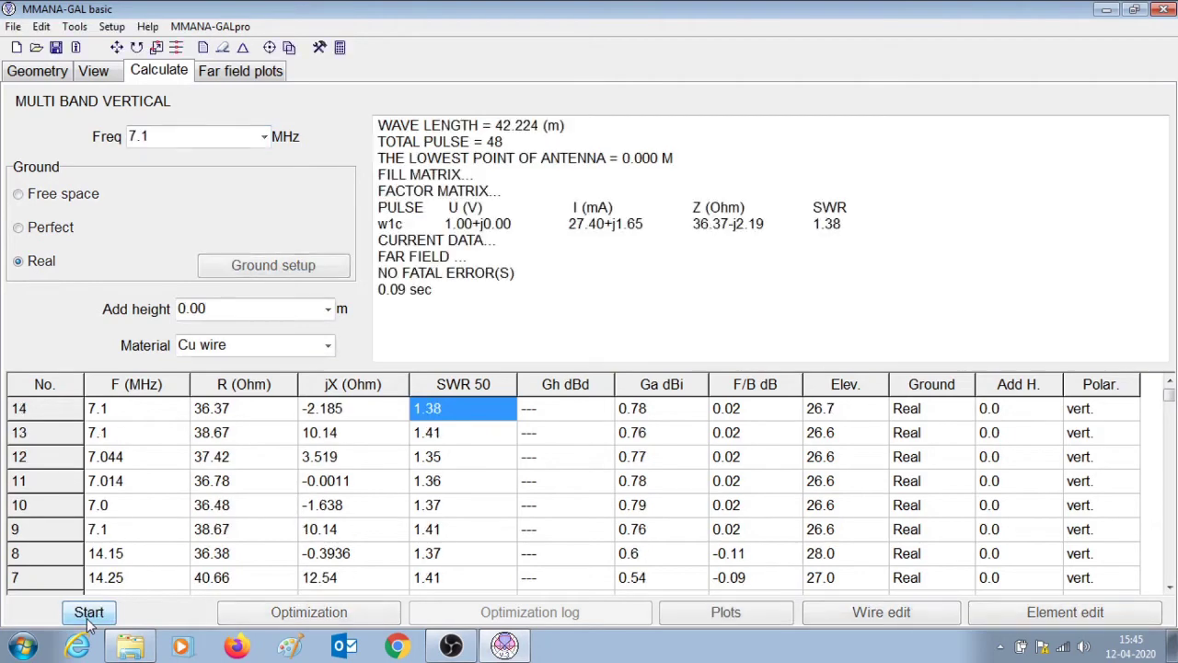
{"action": "left_click", "coordinate": [447, 415]}
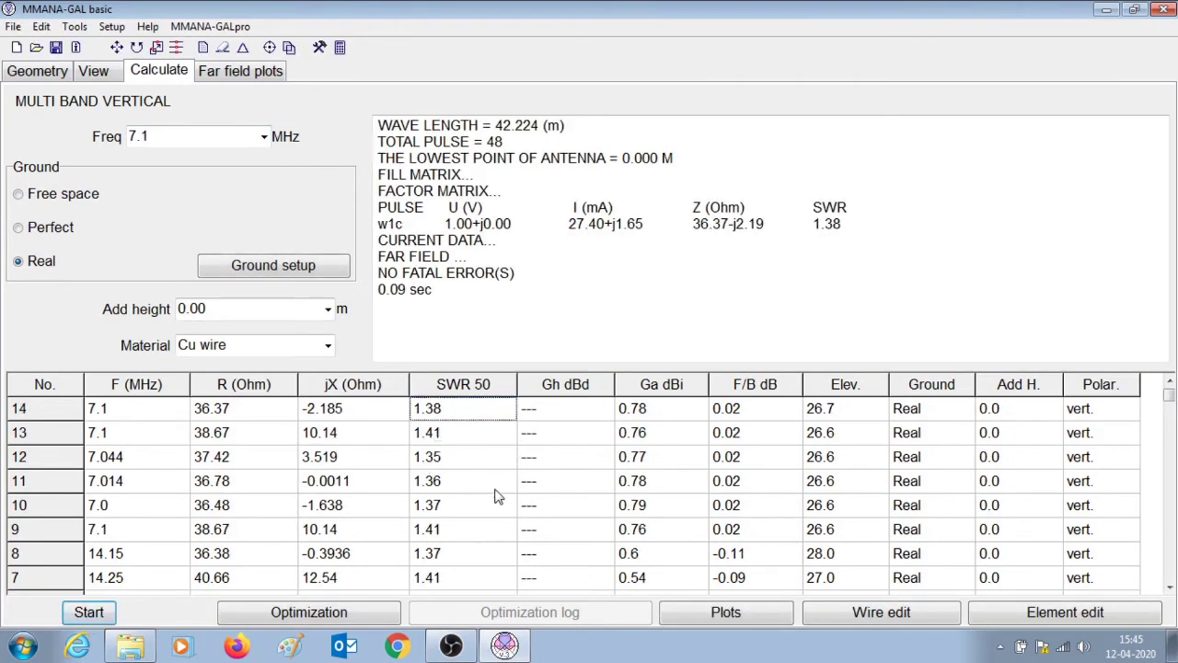
Show the SWR plot with a 400 kHz bandwidth and run the Resonance analysis, writing the frequency to the tables
{"action": "left_click", "coordinate": [681, 626]}
{"action": "left_click", "coordinate": [385, 198]}
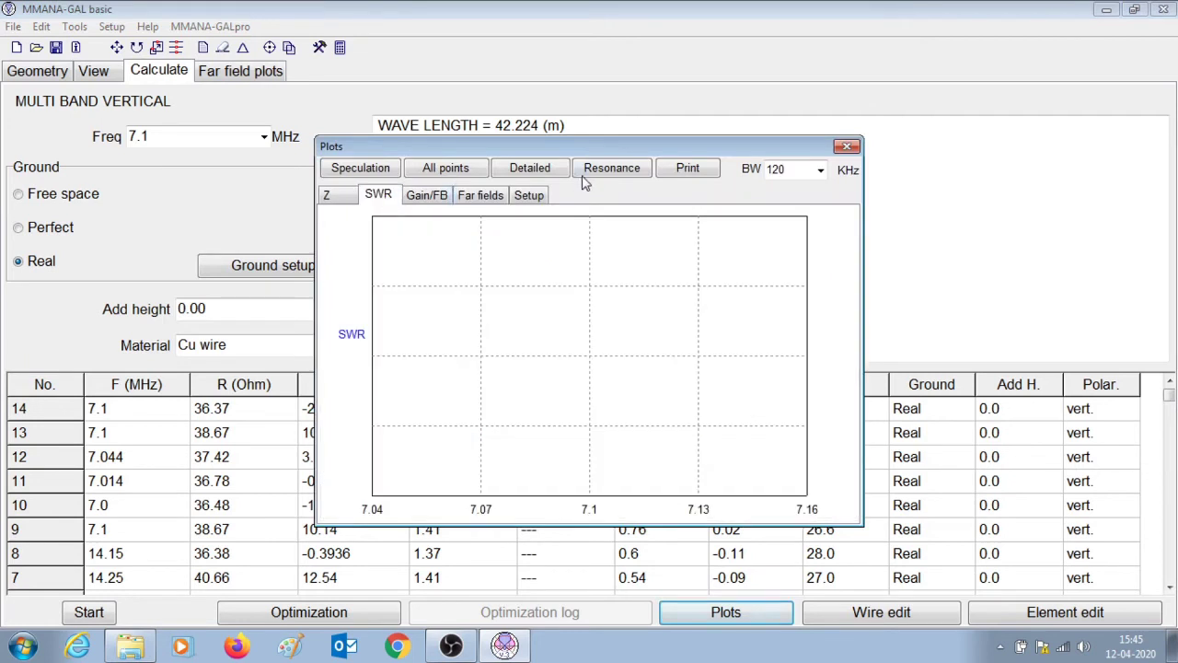
{"action": "left_click", "coordinate": [773, 173]}
{"action": "left_click", "coordinate": [774, 256]}
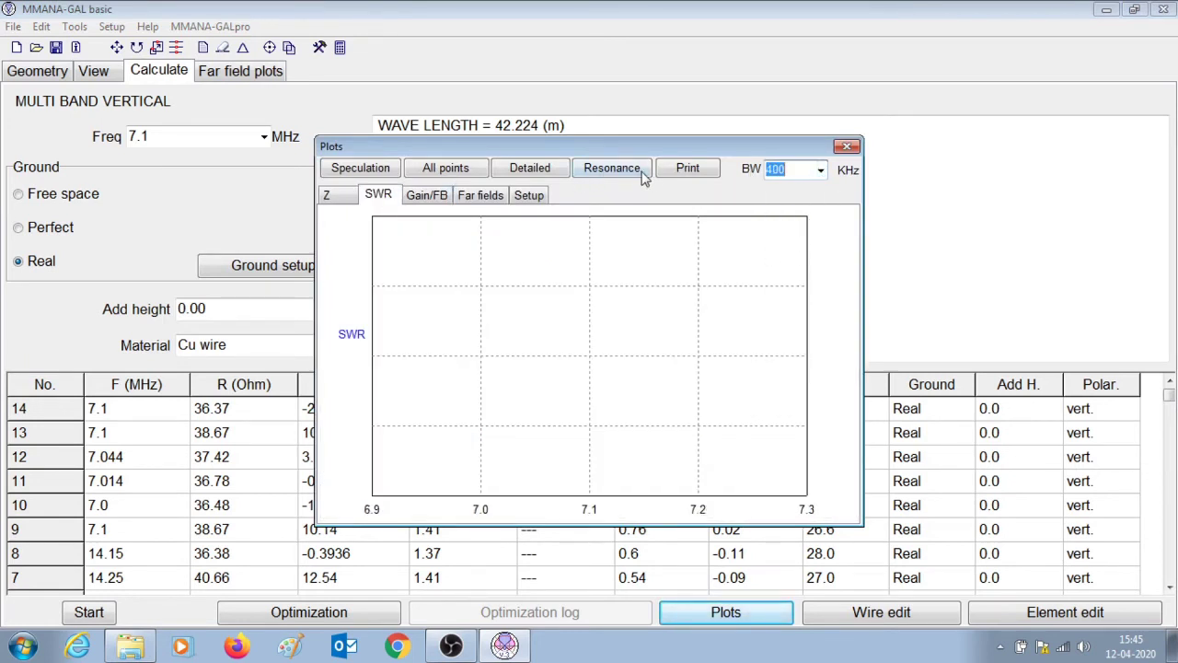
{"action": "left_click", "coordinate": [645, 177]}
{"action": "left_click", "coordinate": [623, 390]}
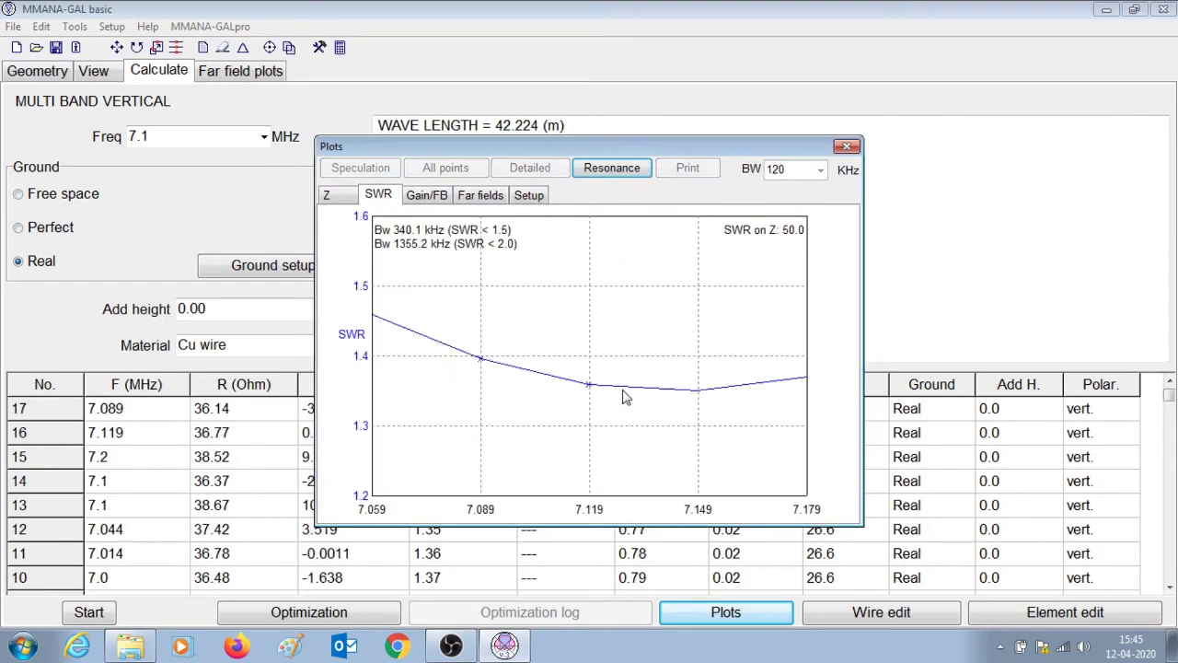
Restore the plot bandwidth to 400 kHz, rerun the Resonance analysis writing the frequency to the tables, and close the plots
{"action": "left_click", "coordinate": [820, 169]}
{"action": "left_click", "coordinate": [775, 256]}
{"action": "left_click", "coordinate": [611, 168]}
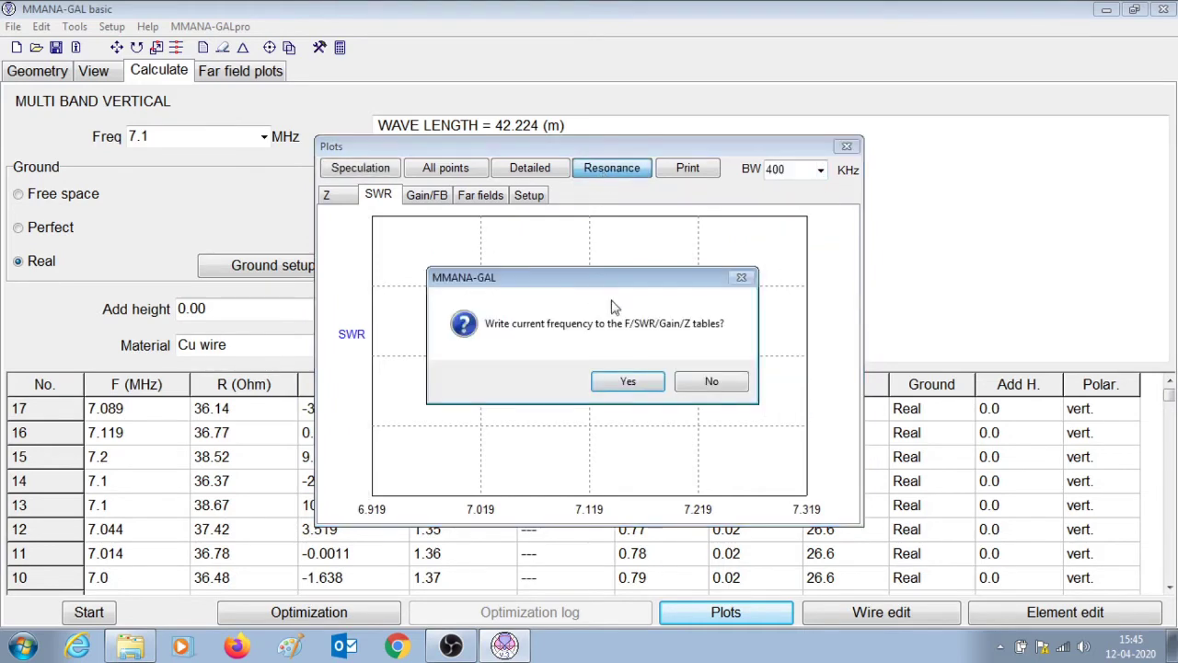
{"action": "left_click", "coordinate": [627, 387]}
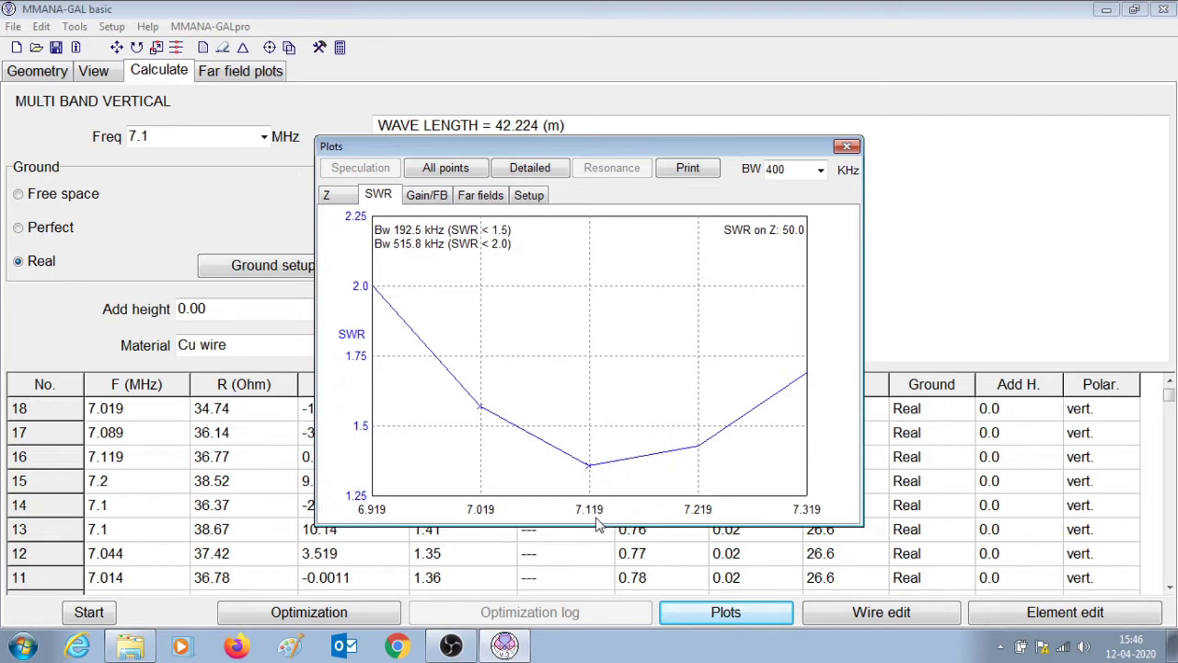
{"action": "left_click", "coordinate": [842, 150]}
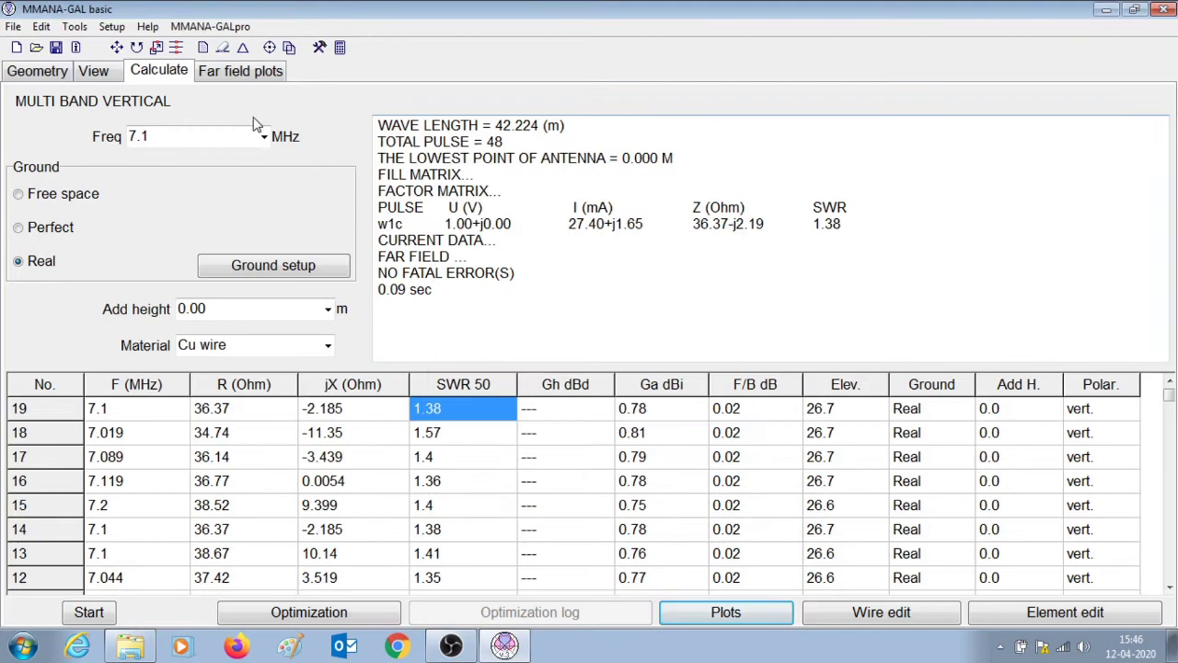
Lengthen the long vertical wire to 10.21 m in its wire definition, keeping the start point fixed
{"action": "left_click", "coordinate": [90, 75]}
{"action": "right_click", "coordinate": [606, 269]}
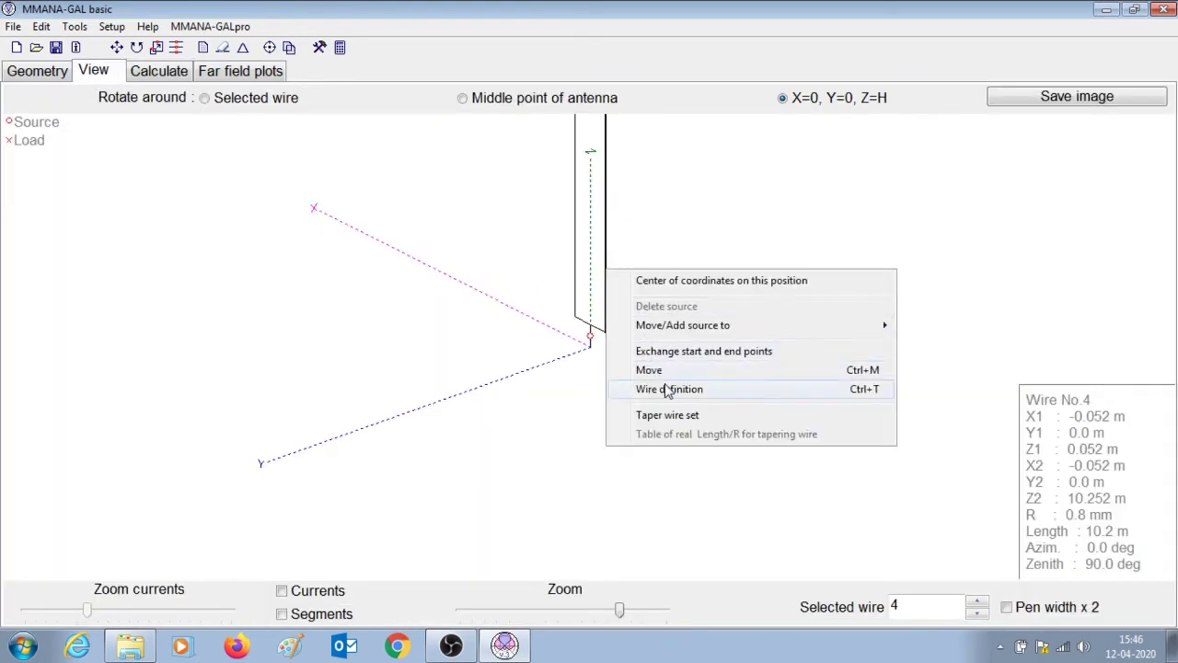
{"action": "left_click", "coordinate": [669, 391]}
{"action": "left_click_drag", "start_coordinate": [486, 208], "coordinate": [217, 245]}
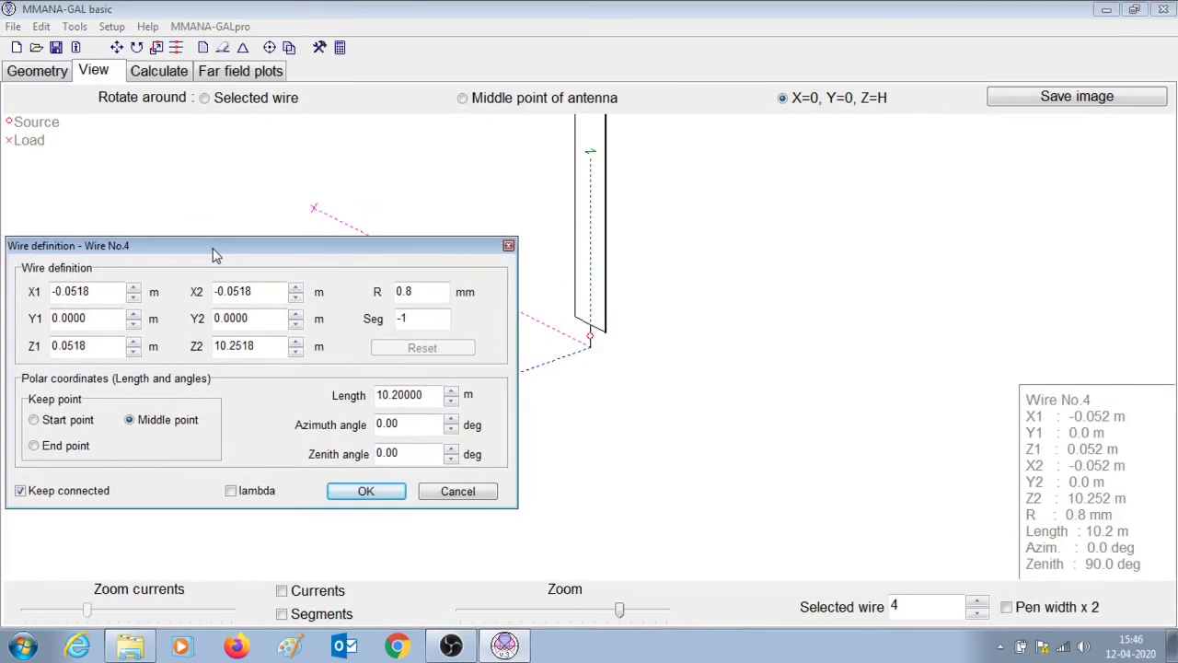
{"action": "left_click", "coordinate": [68, 421]}
{"action": "left_click", "coordinate": [398, 396]}
{"action": "left_click_drag", "start_coordinate": [397, 396], "coordinate": [403, 397]}
{"action": "type", "text": "1"}
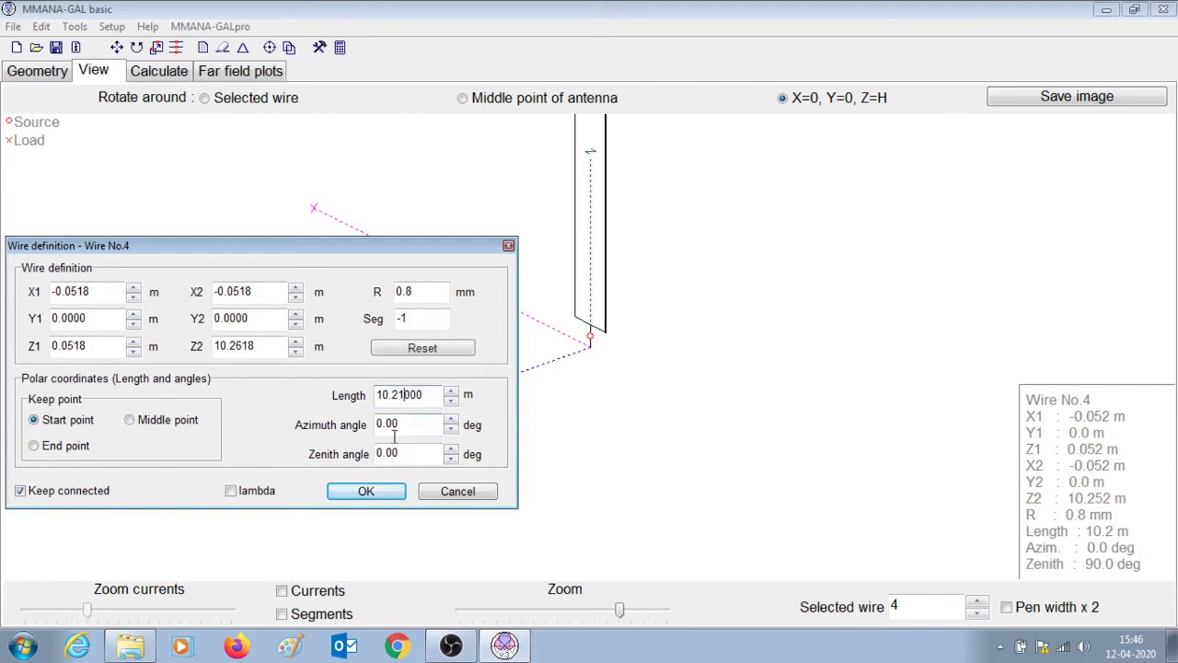
{"action": "left_click", "coordinate": [365, 491]}
Recalculate at 7.1 MHz and run the Resonance analysis on a 400 kHz SWR plot, writing the frequency to the tables
{"action": "left_click", "coordinate": [179, 72]}
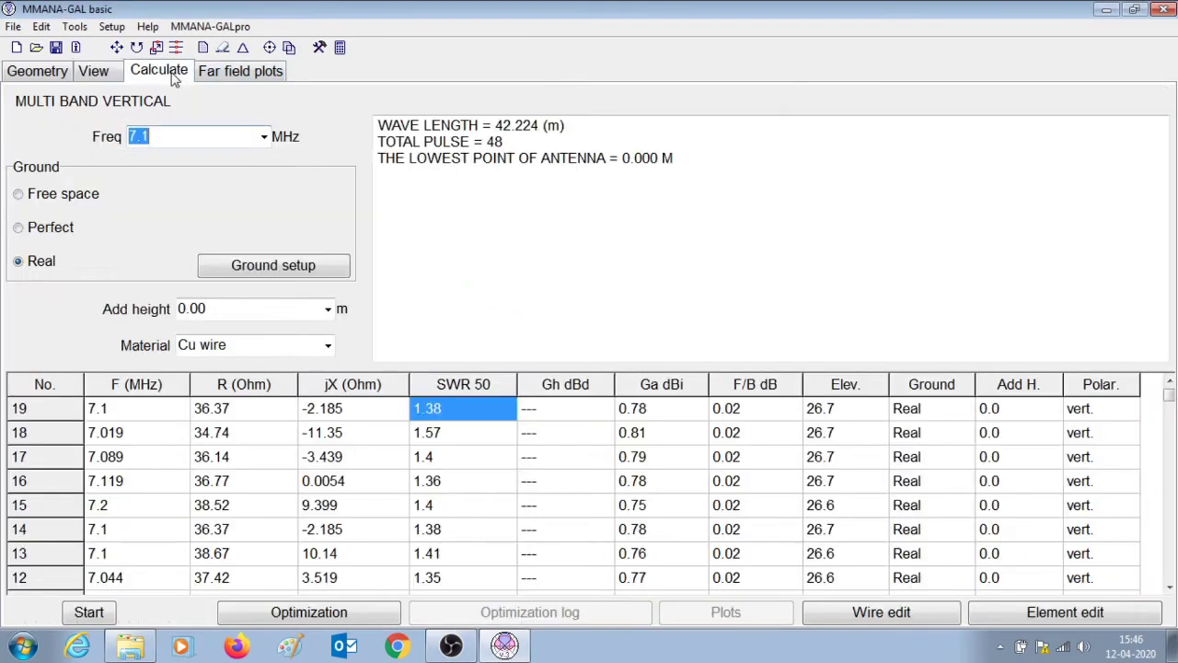
{"action": "left_click", "coordinate": [92, 613]}
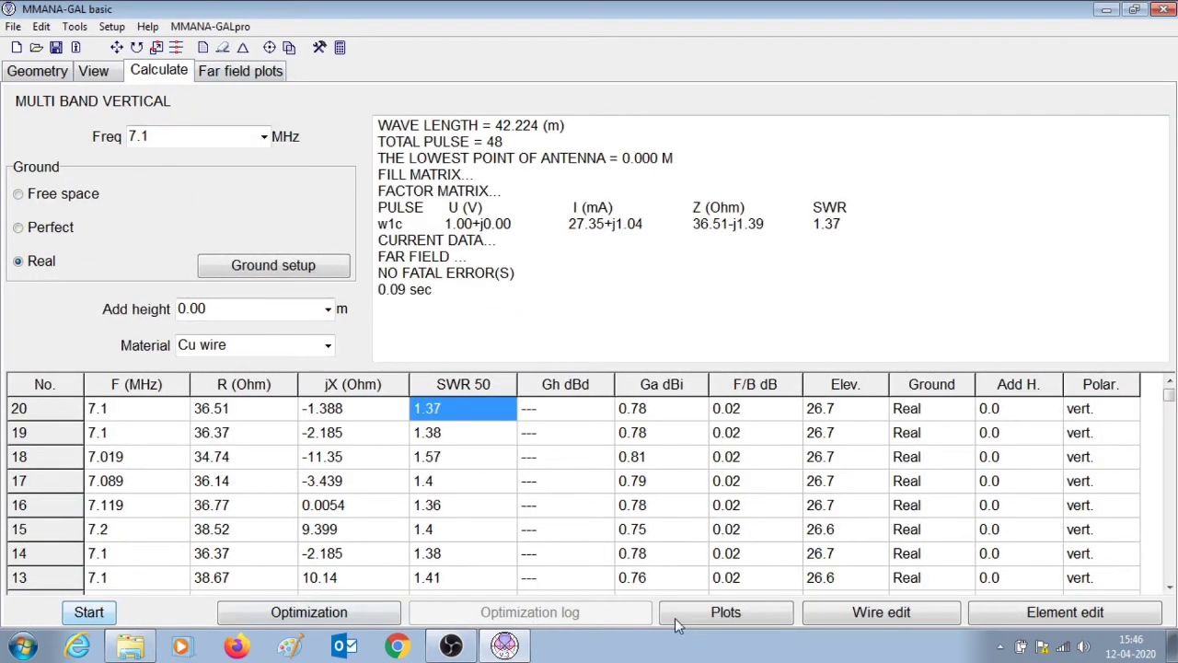
{"action": "left_click", "coordinate": [727, 613]}
{"action": "left_click", "coordinate": [378, 194]}
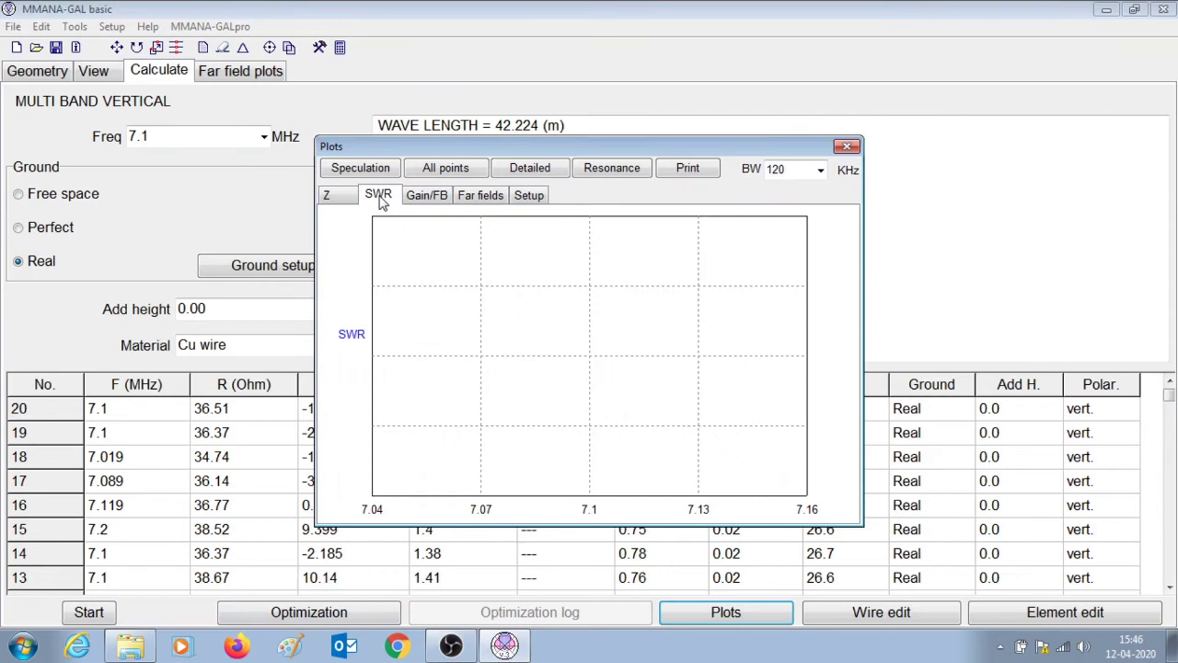
{"action": "left_click", "coordinate": [820, 170]}
{"action": "left_click", "coordinate": [784, 258]}
{"action": "left_click", "coordinate": [613, 168]}
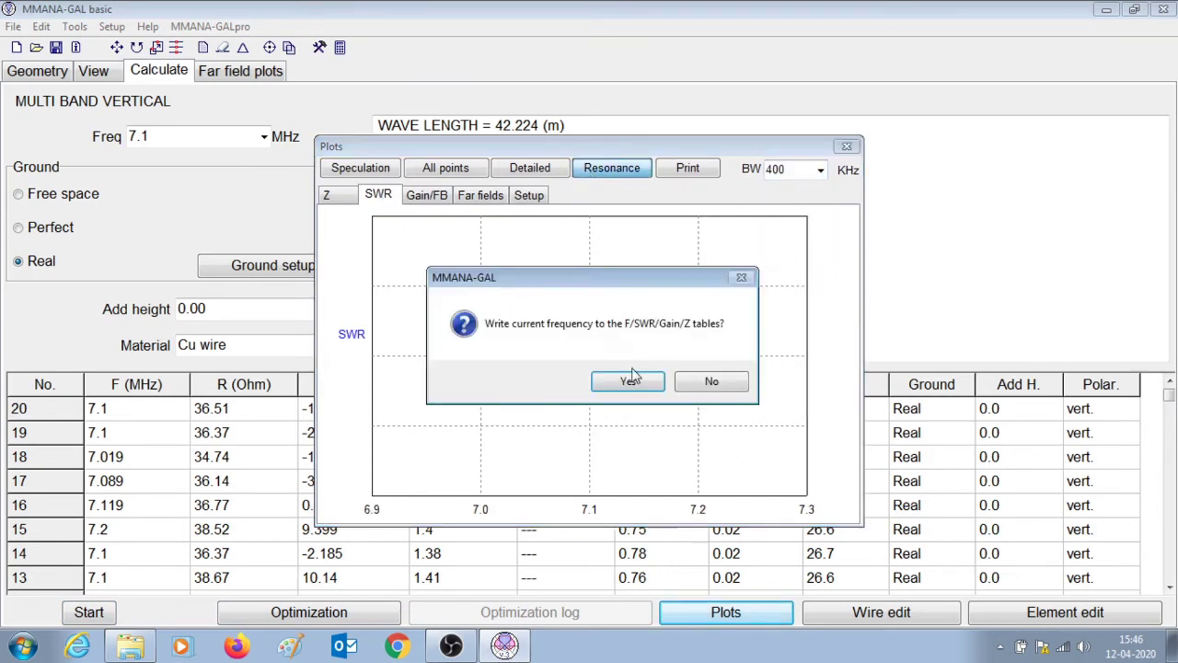
{"action": "left_click", "coordinate": [627, 384]}
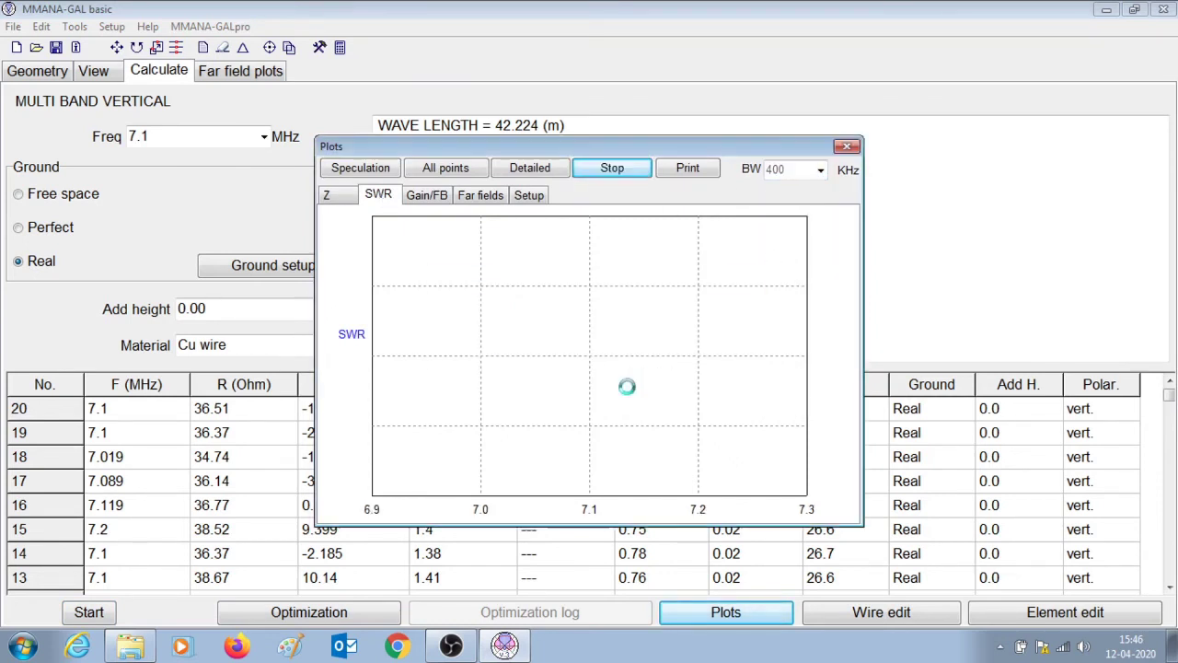
Set the SWR plot back to a 400 kHz bandwidth, repeat the Resonance analysis accepting the table entry, and close the plots
{"action": "left_click", "coordinate": [820, 170]}
{"action": "left_click", "coordinate": [775, 258]}
{"action": "left_click", "coordinate": [612, 168]}
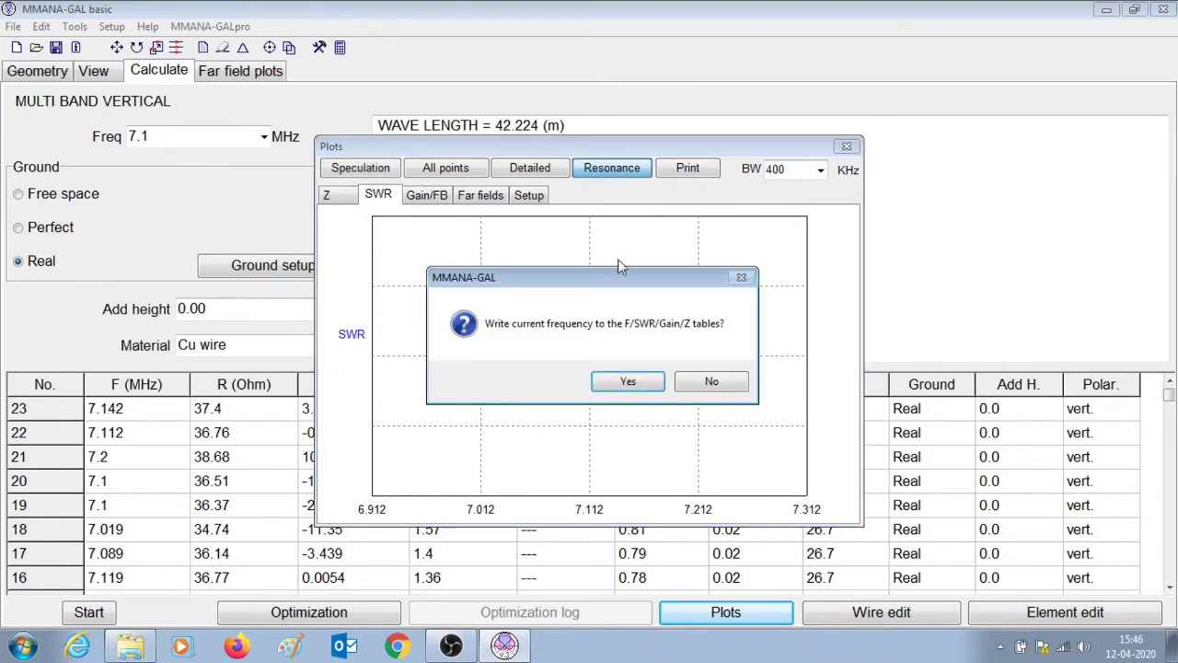
{"action": "left_click", "coordinate": [627, 384]}
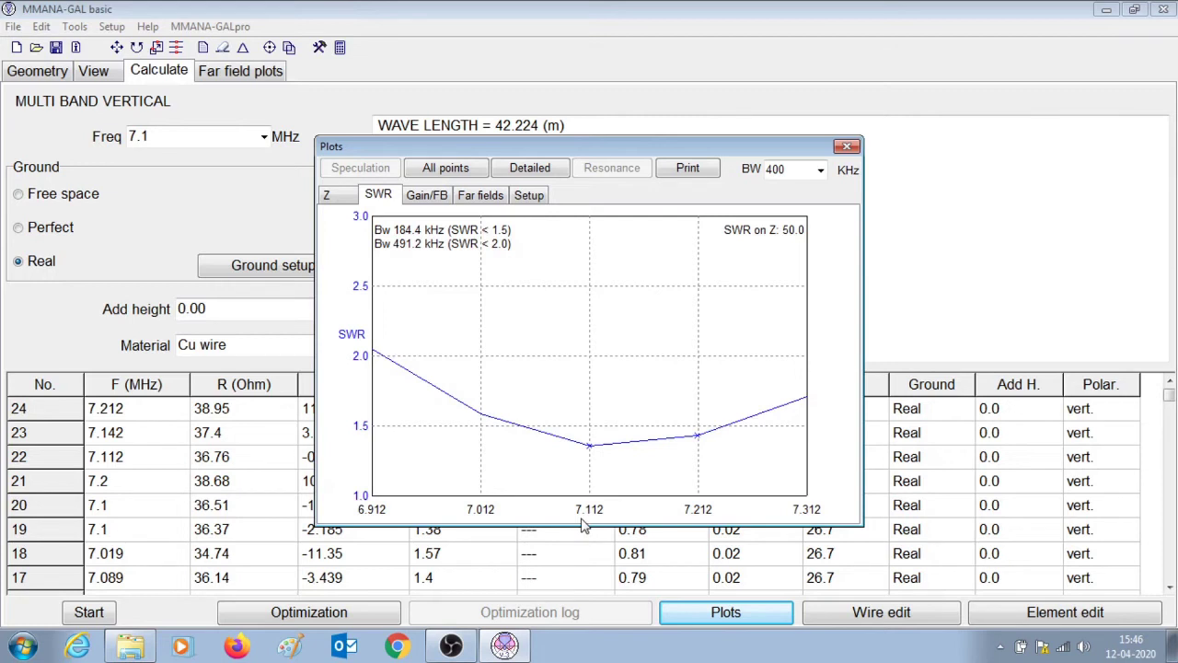
{"action": "left_click", "coordinate": [848, 148]}
Set the long vertical wire's length to 10.22 m with the start point as the keep point
{"action": "left_click", "coordinate": [109, 72]}
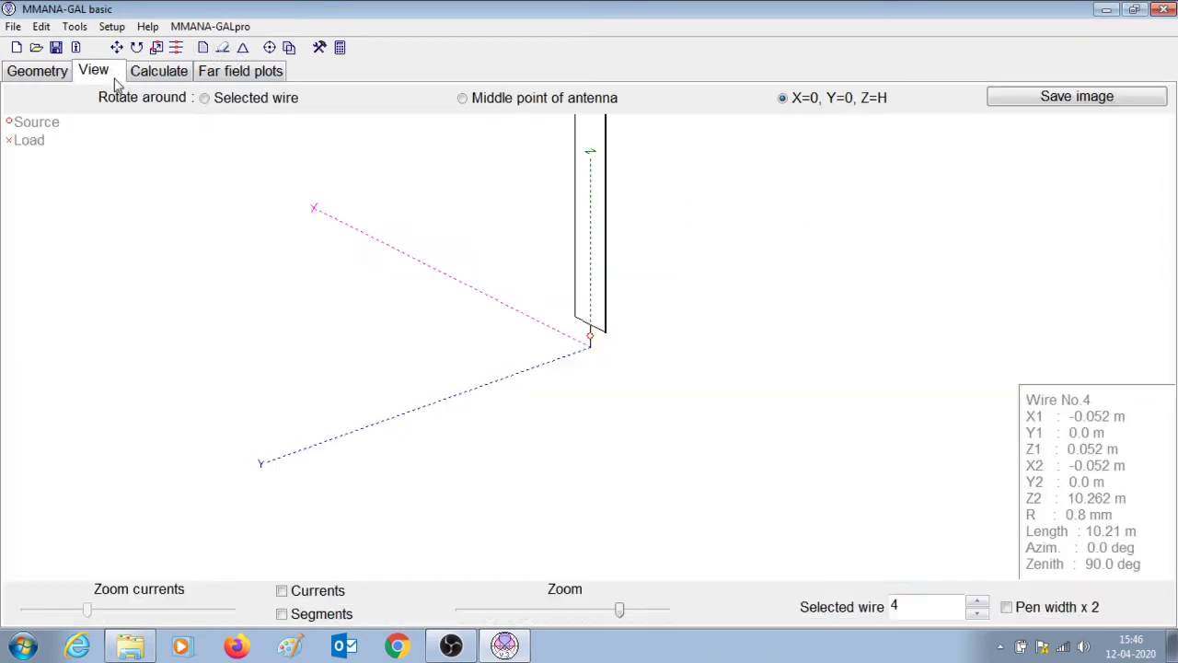
{"action": "right_click", "coordinate": [606, 297]}
{"action": "left_click", "coordinate": [666, 417]}
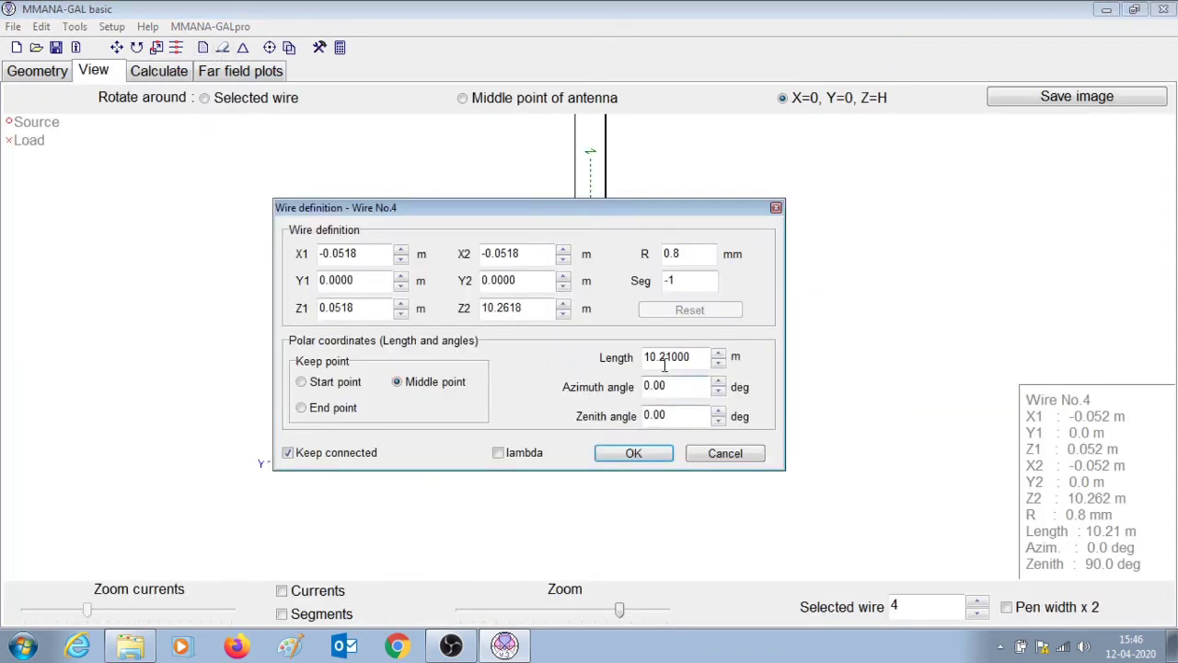
{"action": "left_click_drag", "start_coordinate": [665, 359], "coordinate": [672, 359]}
{"action": "type", "text": "2"}
{"action": "left_click", "coordinate": [333, 386]}
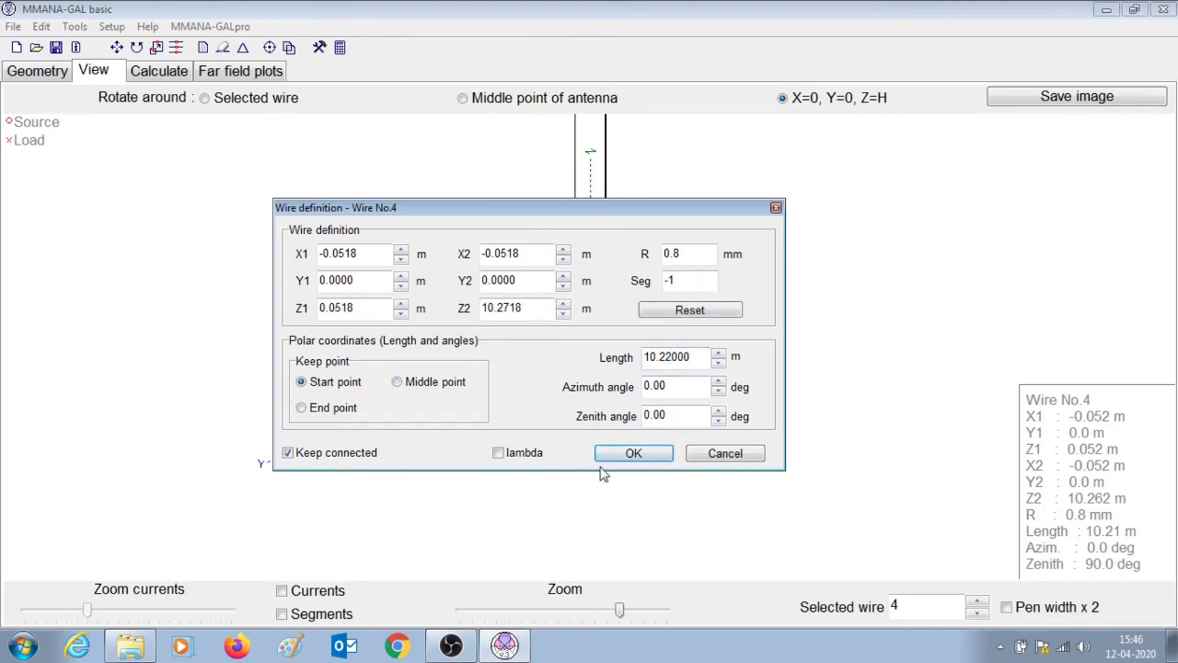
{"action": "left_click", "coordinate": [629, 455]}
Recalculate at 7.1 MHz, check the SWR plot over 400 kHz with the Resonance analysis written to the tables, and close the plots
{"action": "left_click", "coordinate": [171, 78]}
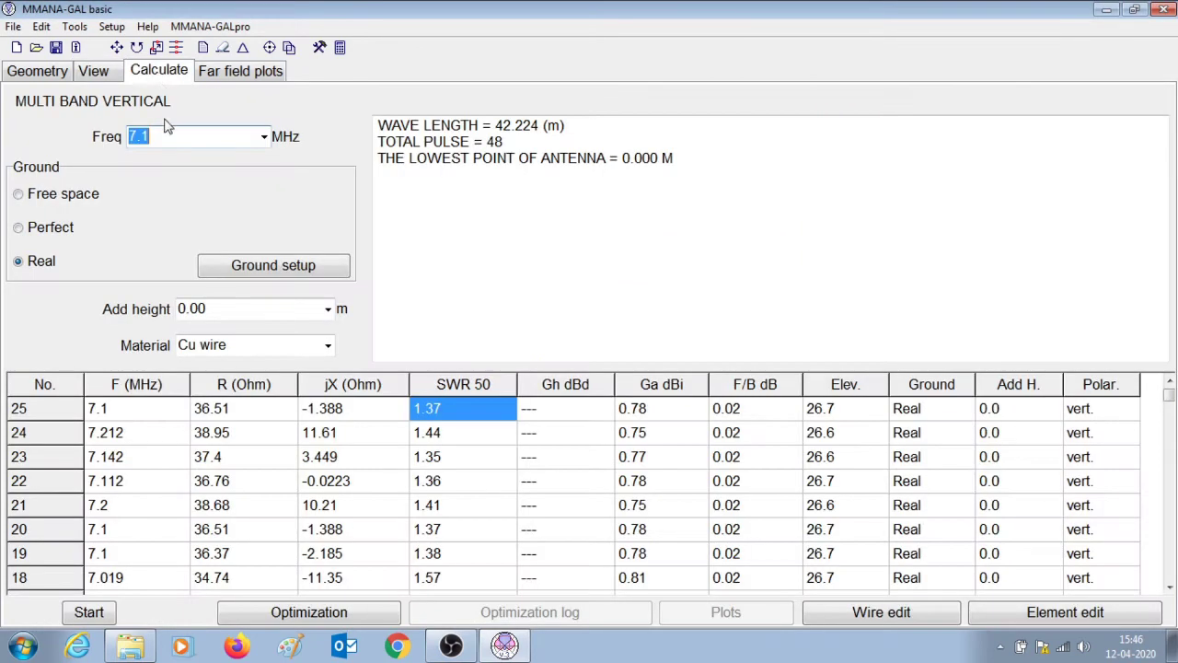
{"action": "left_click", "coordinate": [96, 615]}
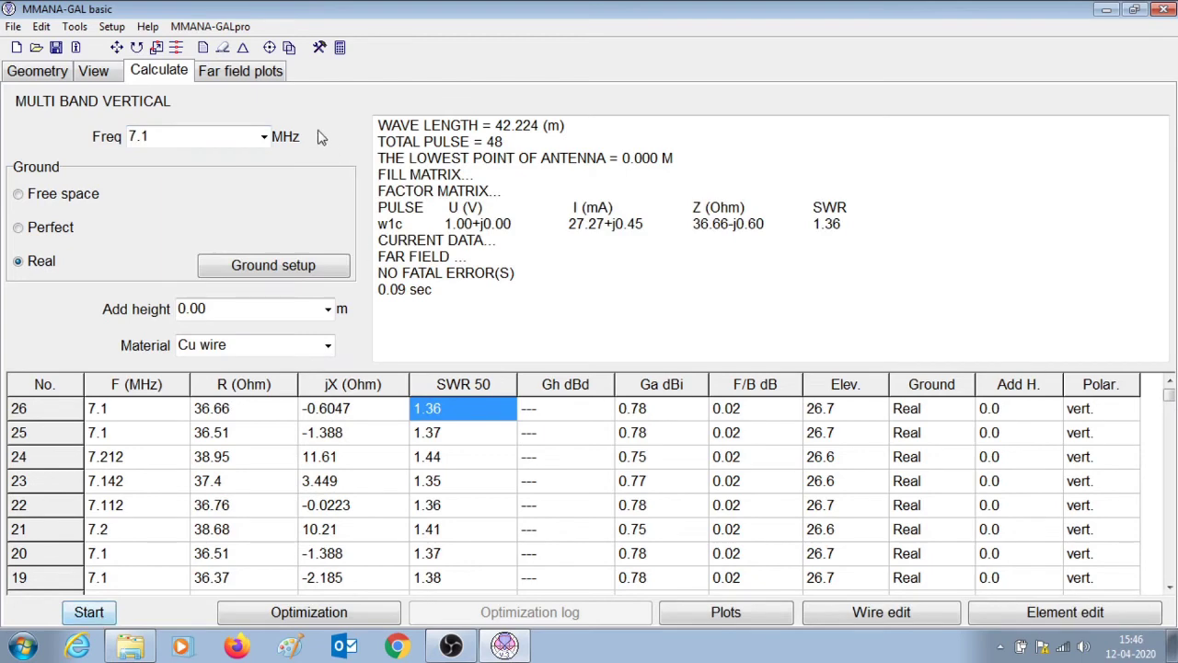
{"action": "left_click", "coordinate": [702, 614]}
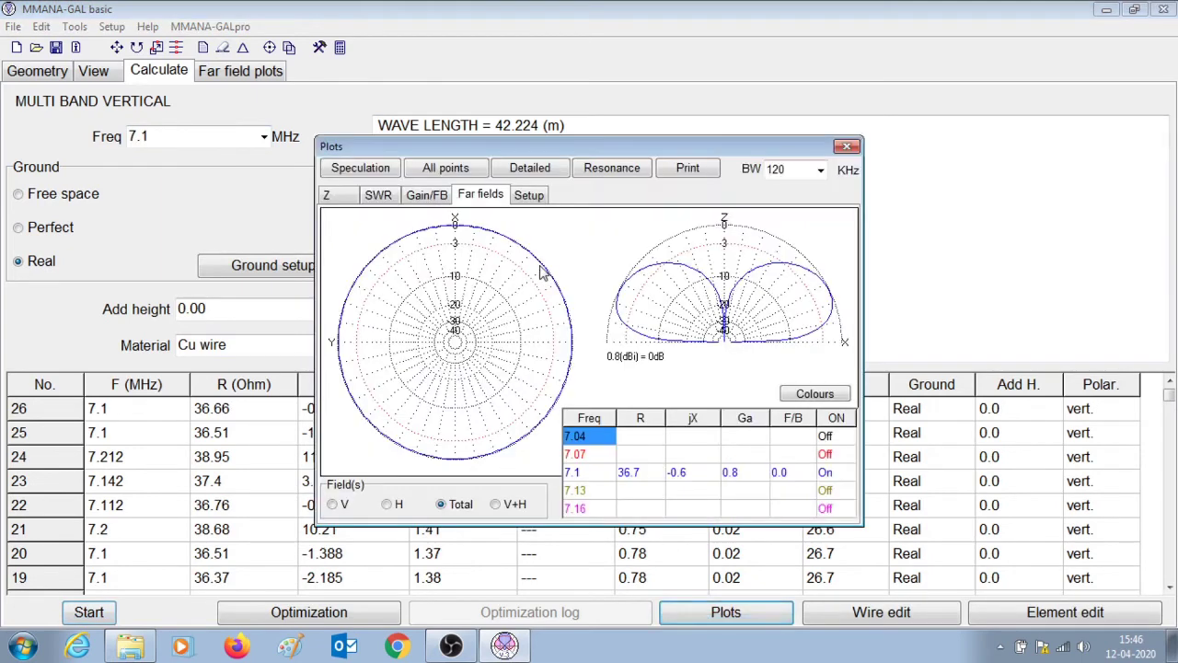
{"action": "left_click", "coordinate": [388, 198]}
{"action": "left_click", "coordinate": [821, 169]}
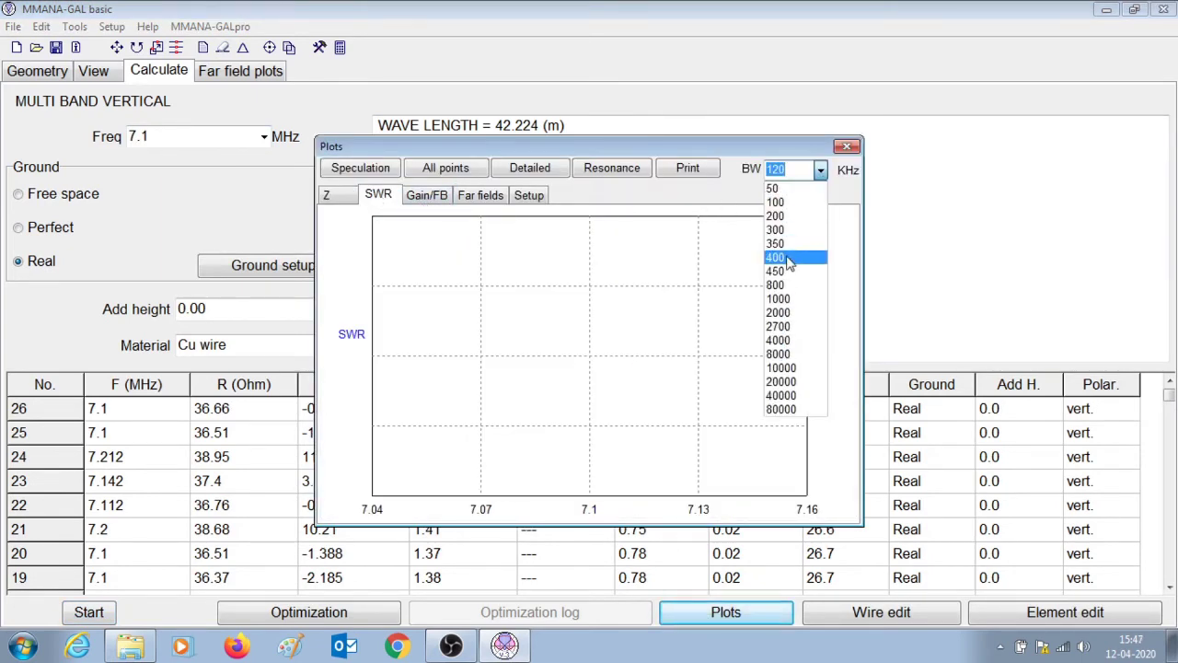
{"action": "left_click", "coordinate": [790, 258]}
{"action": "left_click", "coordinate": [623, 173]}
{"action": "left_click", "coordinate": [627, 381]}
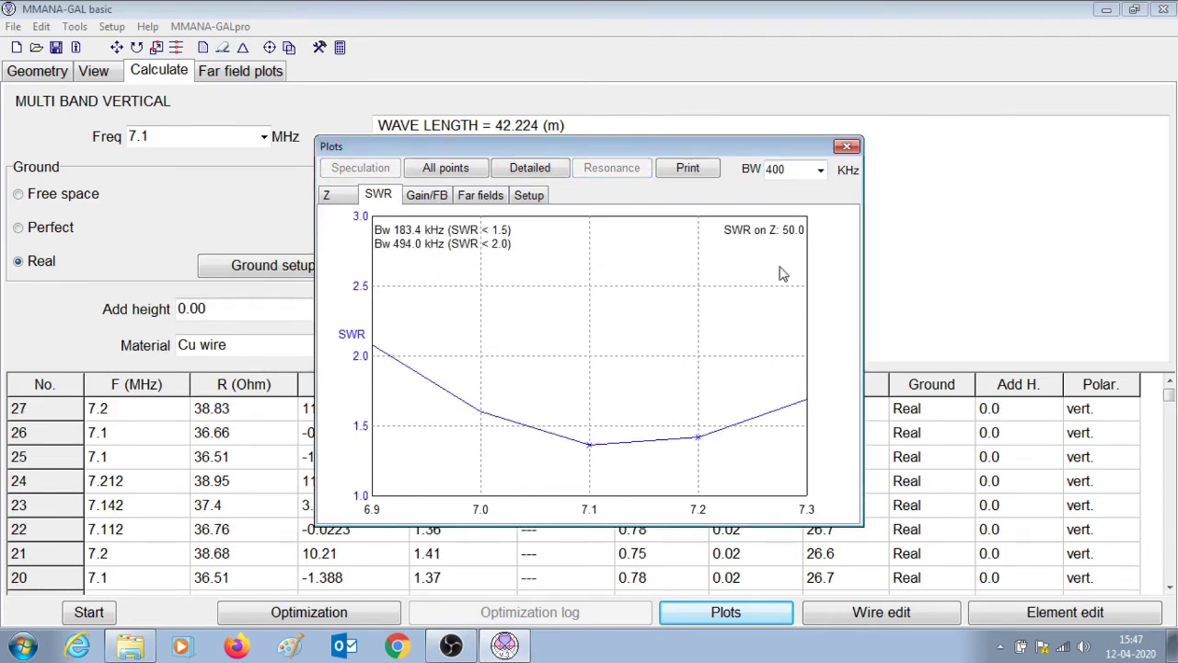
{"action": "left_click", "coordinate": [847, 148]}
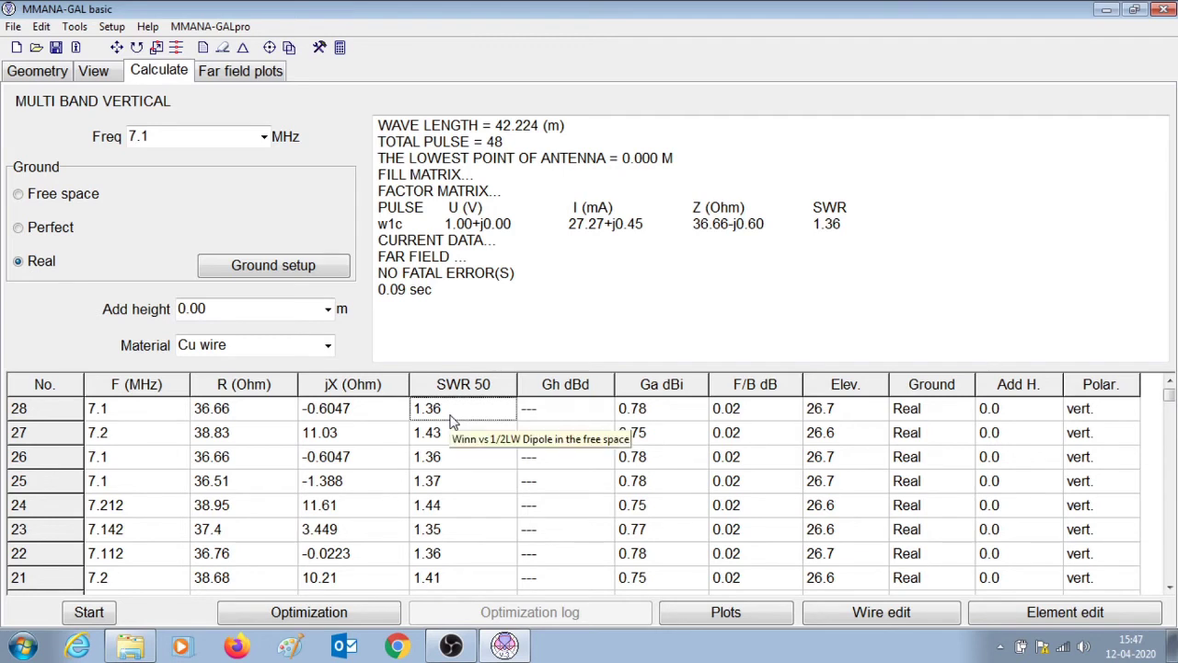
Recalculate the antenna at 14.15 MHz and compare its SWR with the previous 7.1 MHz result
{"action": "left_click", "coordinate": [196, 137]}
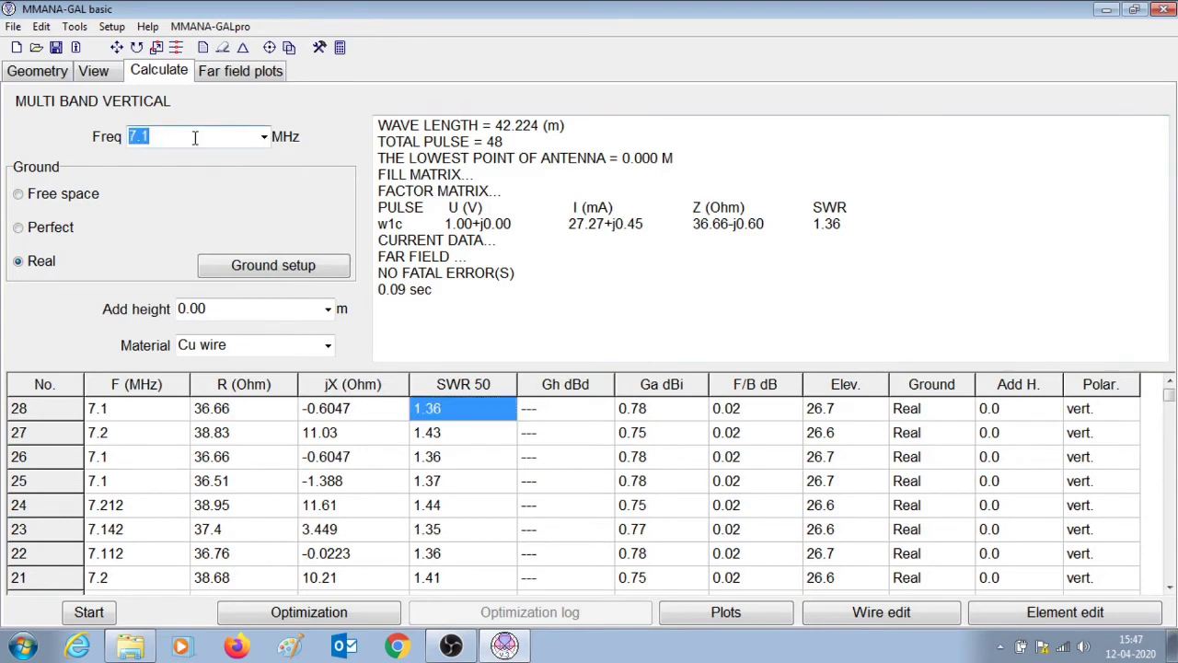
{"action": "type", "text": "14.15"}
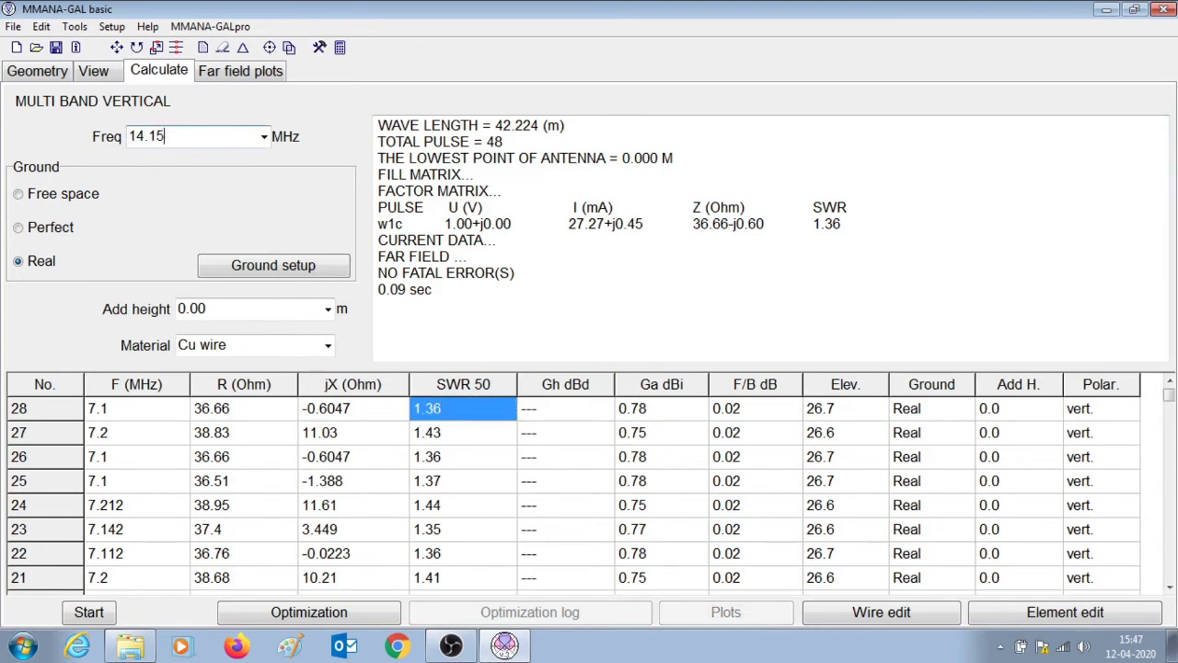
{"action": "left_click", "coordinate": [95, 611]}
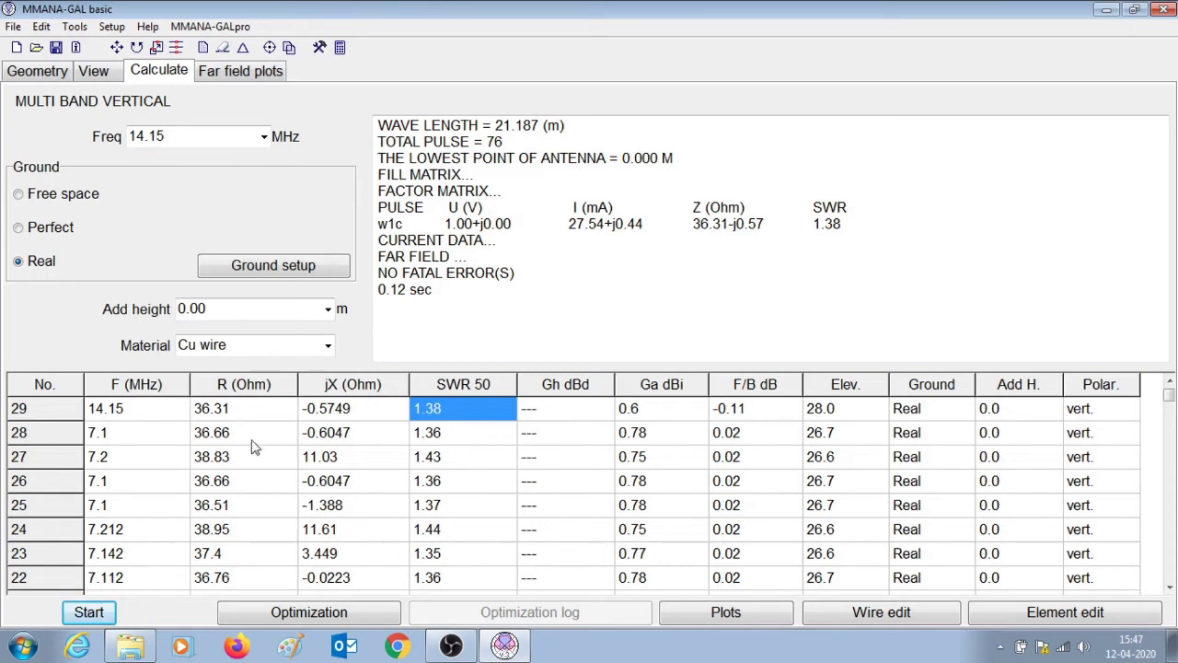
{"action": "left_click", "coordinate": [154, 442]}
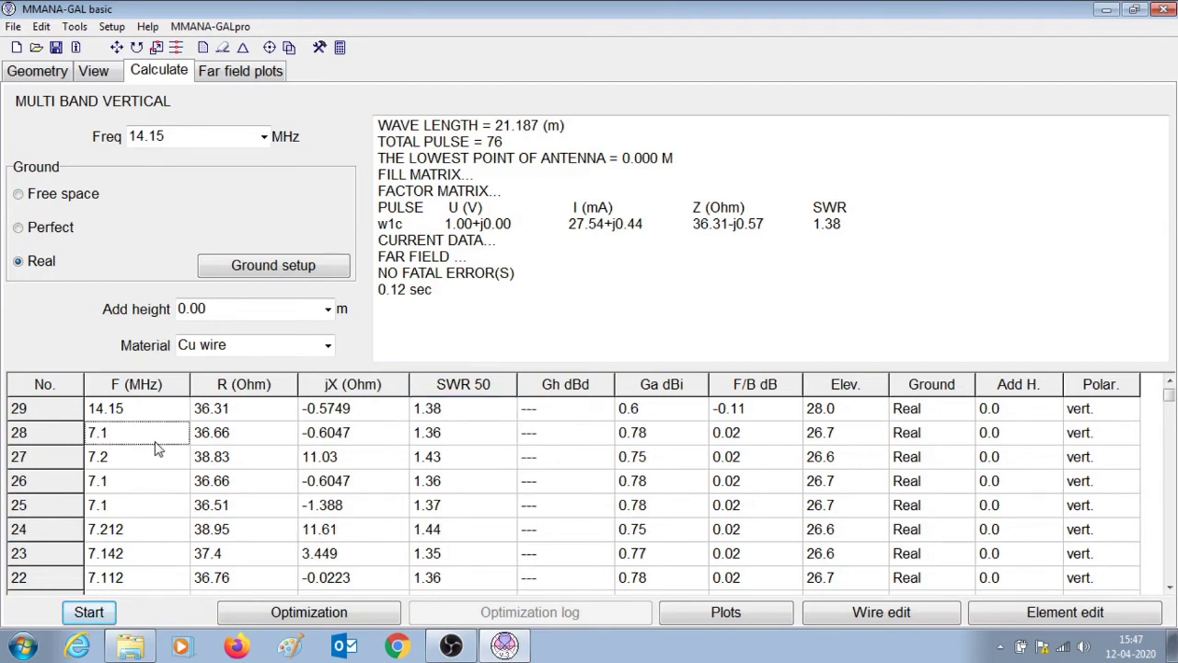
{"action": "left_click", "coordinate": [449, 438]}
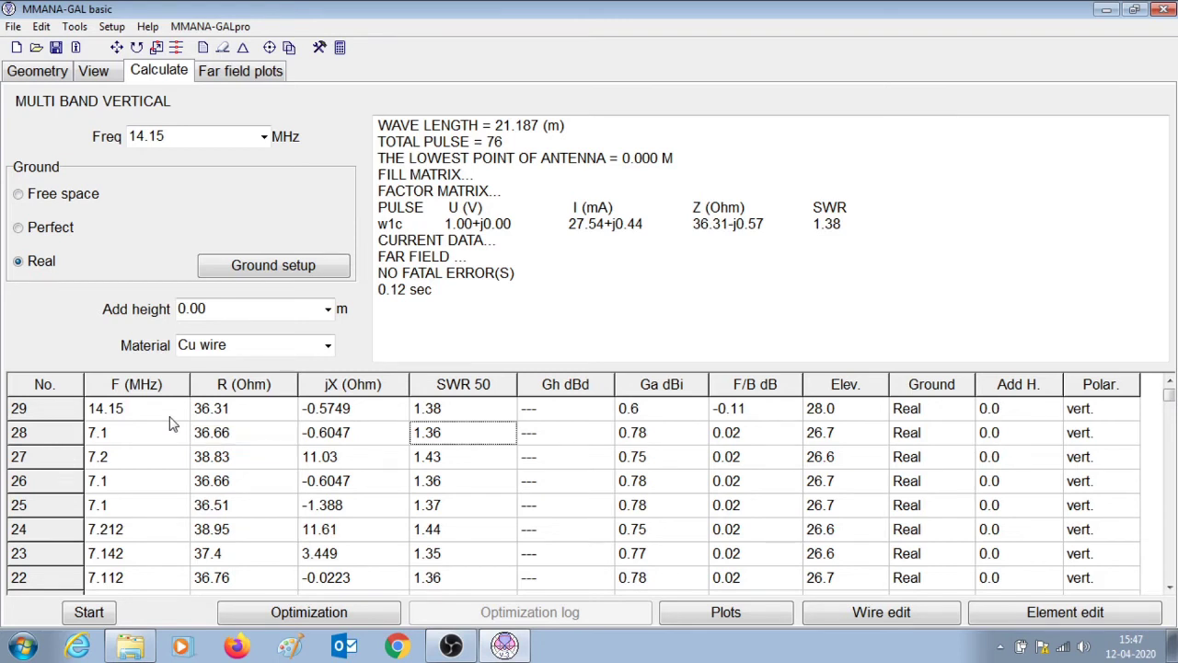
{"action": "left_click", "coordinate": [456, 413]}
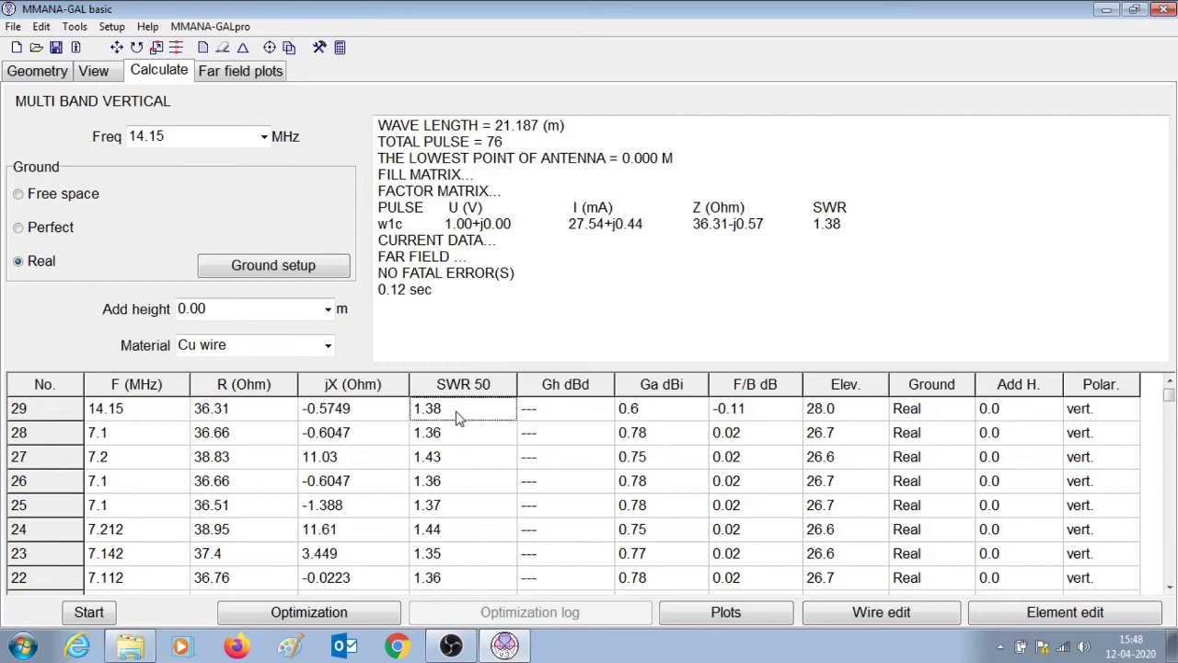
Calculate the antenna at 21.3 MHz and check the SWR in the newest results row
{"action": "left_click", "coordinate": [199, 143]}
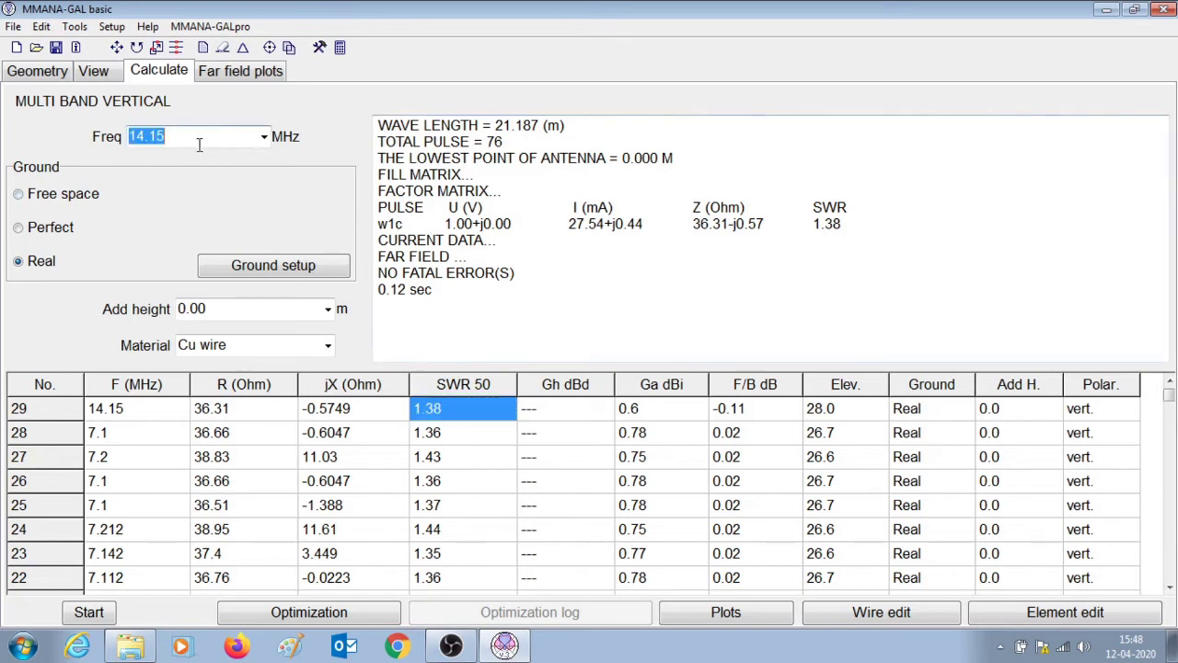
{"action": "type", "text": "21"}
{"action": "key", "text": "Return"}
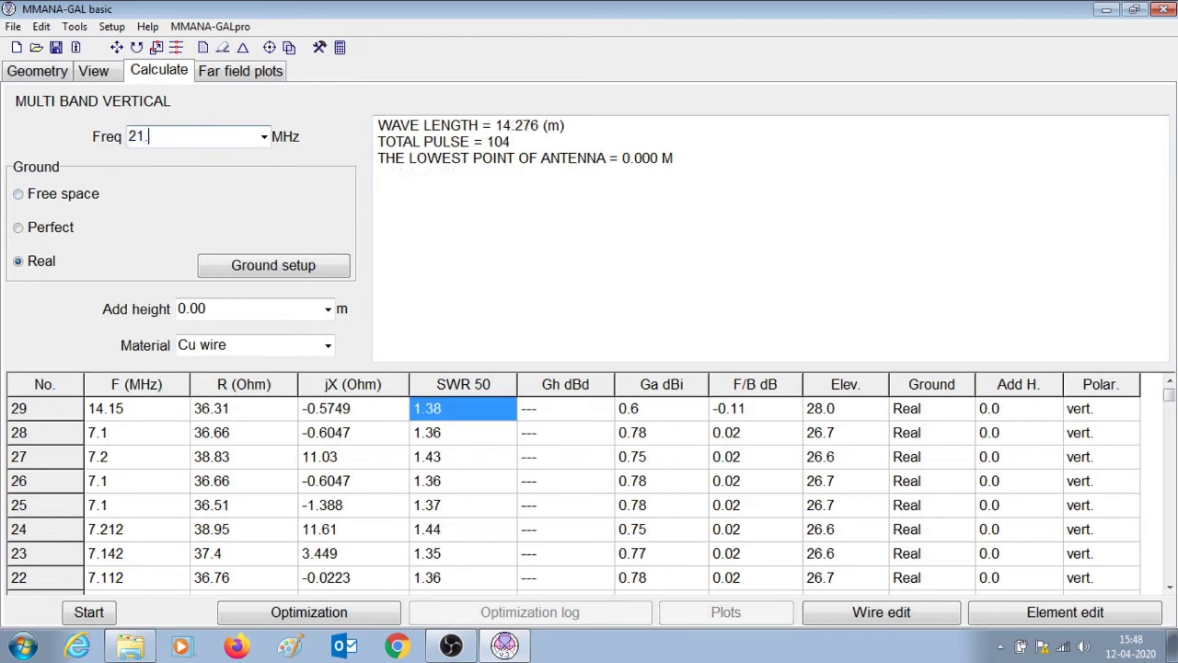
{"action": "type", "text": ".3"}
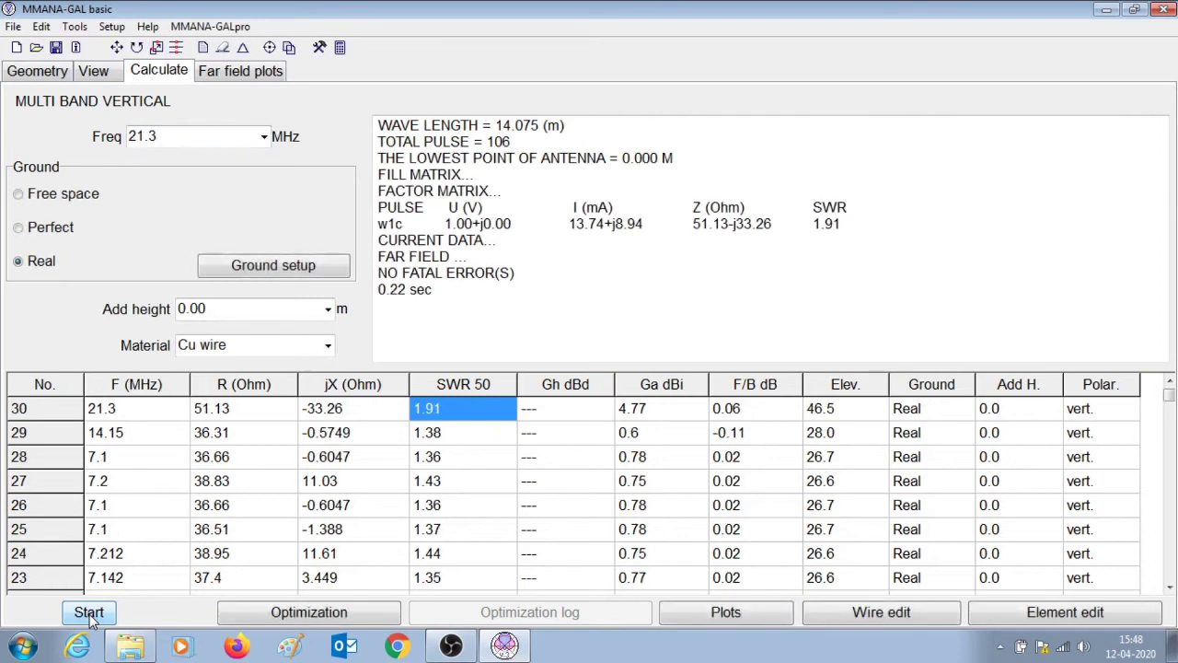
{"action": "left_click", "coordinate": [458, 419]}
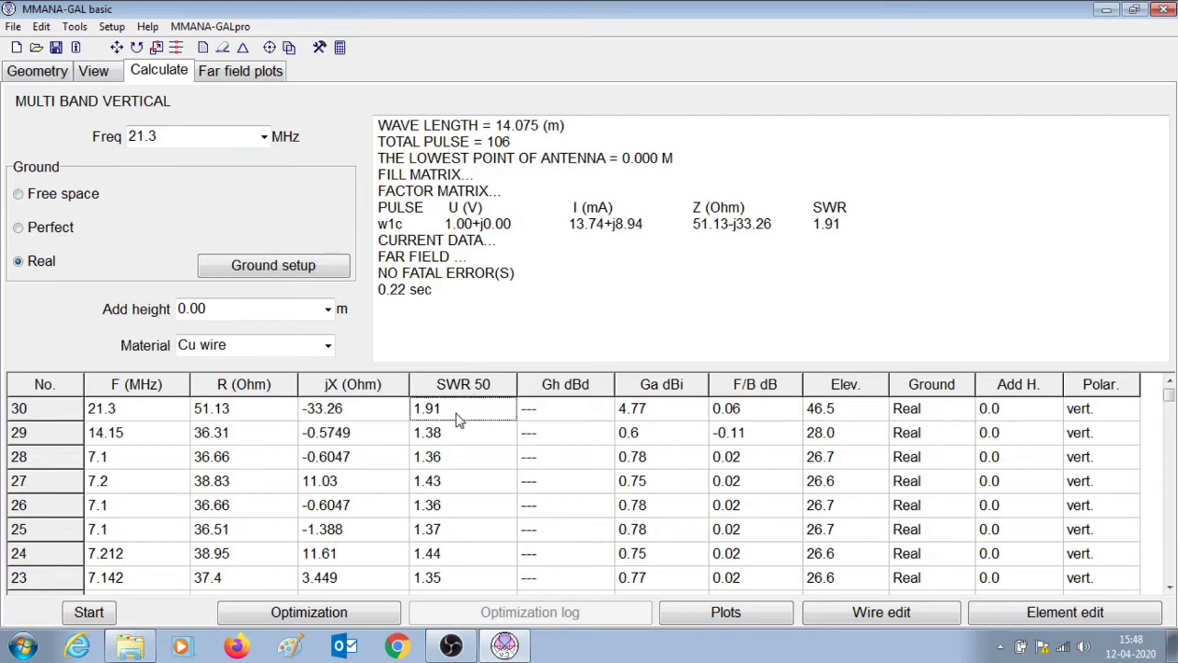
{"action": "left_click", "coordinate": [457, 419]}
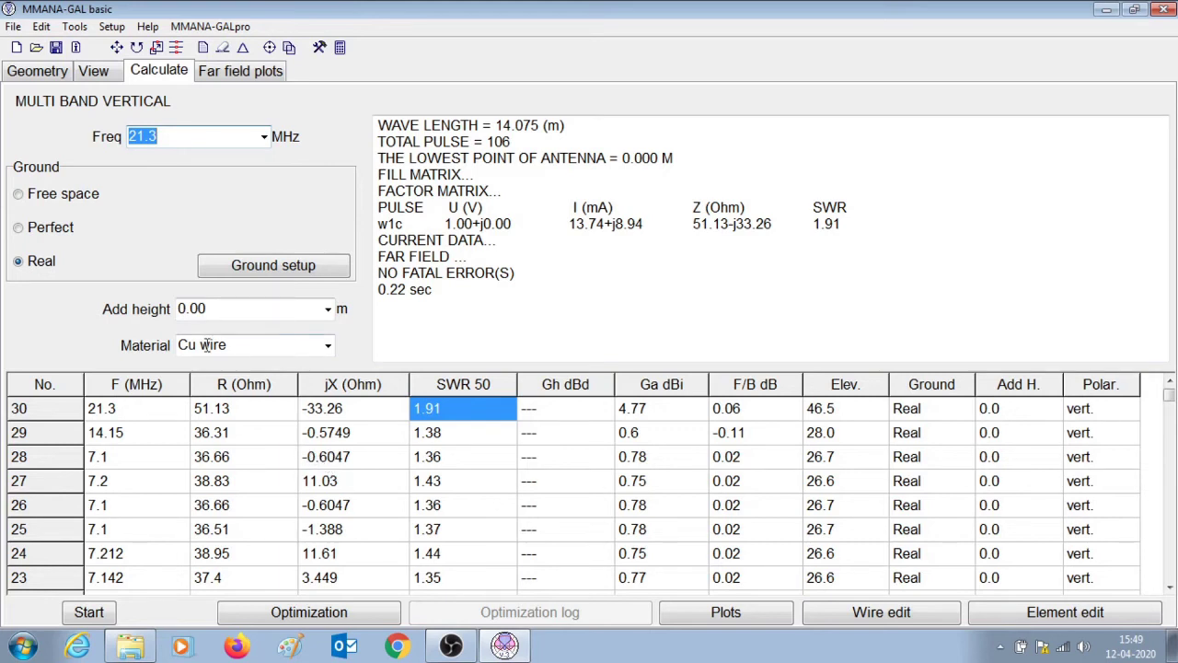
Add an LC load at the centre of wire 4 in the antenna geometry, using pulse w4c
{"action": "left_click", "coordinate": [37, 74]}
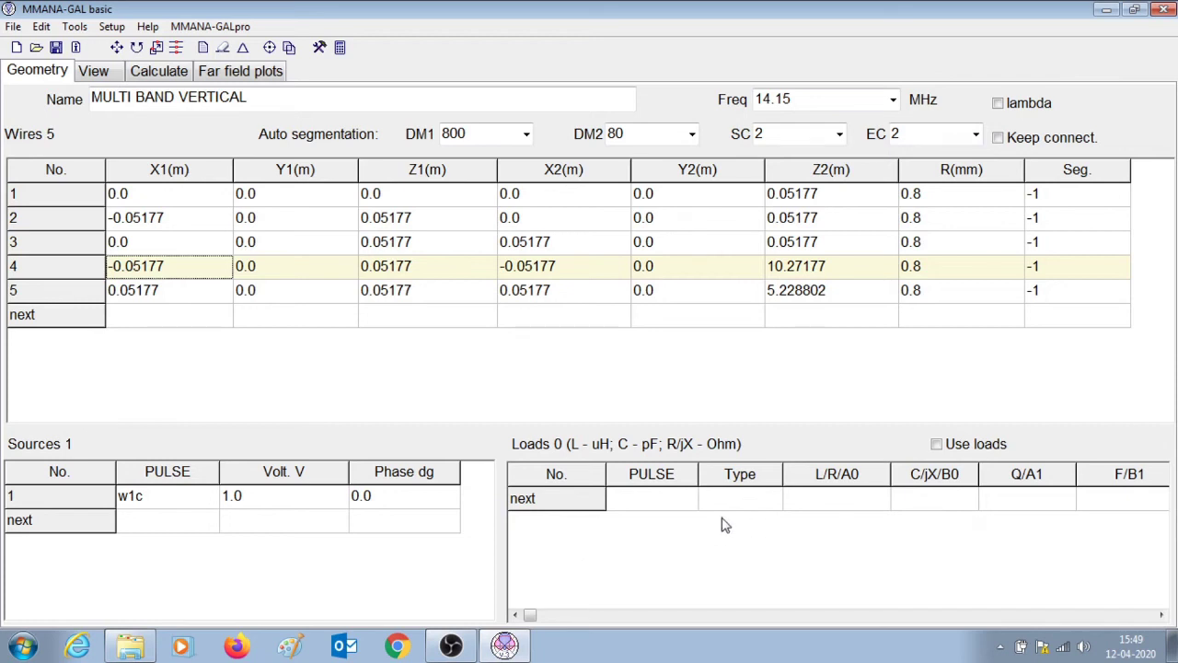
{"action": "left_click", "coordinate": [667, 502]}
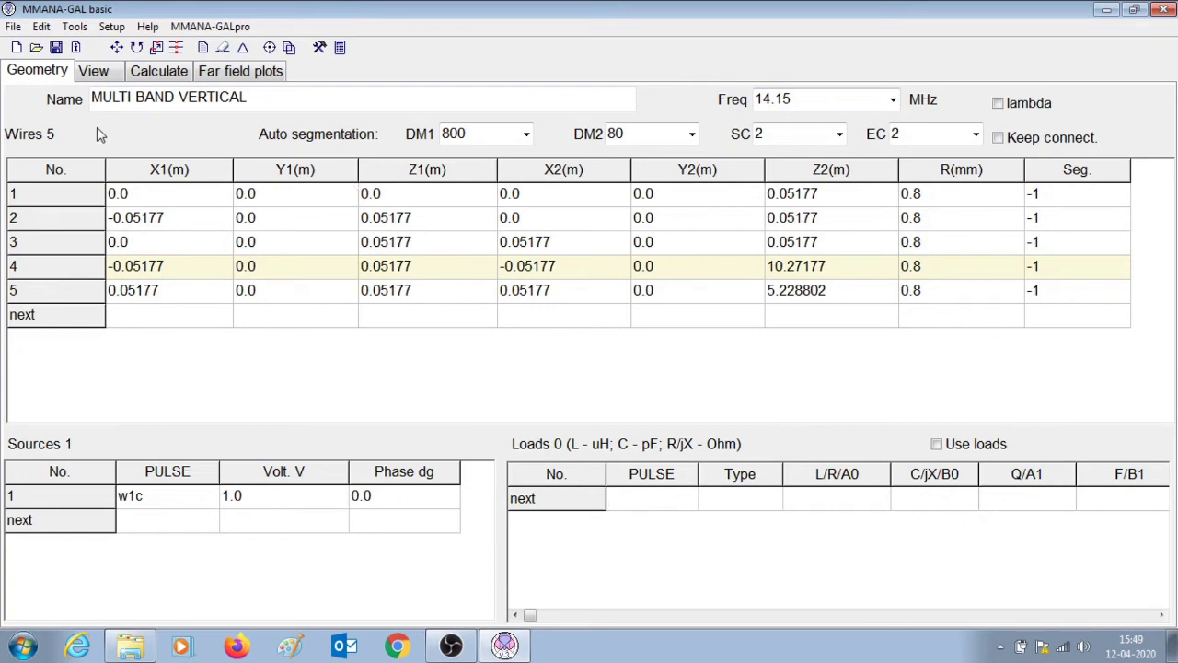
{"action": "left_click", "coordinate": [99, 74]}
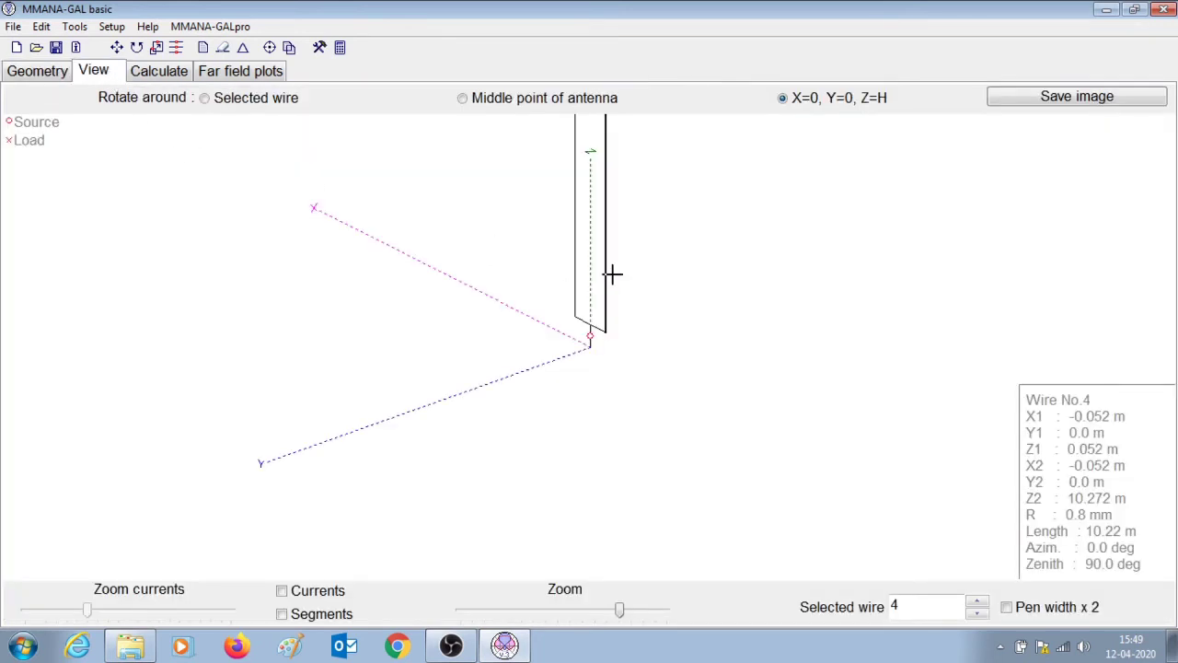
{"action": "left_click", "coordinate": [162, 74]}
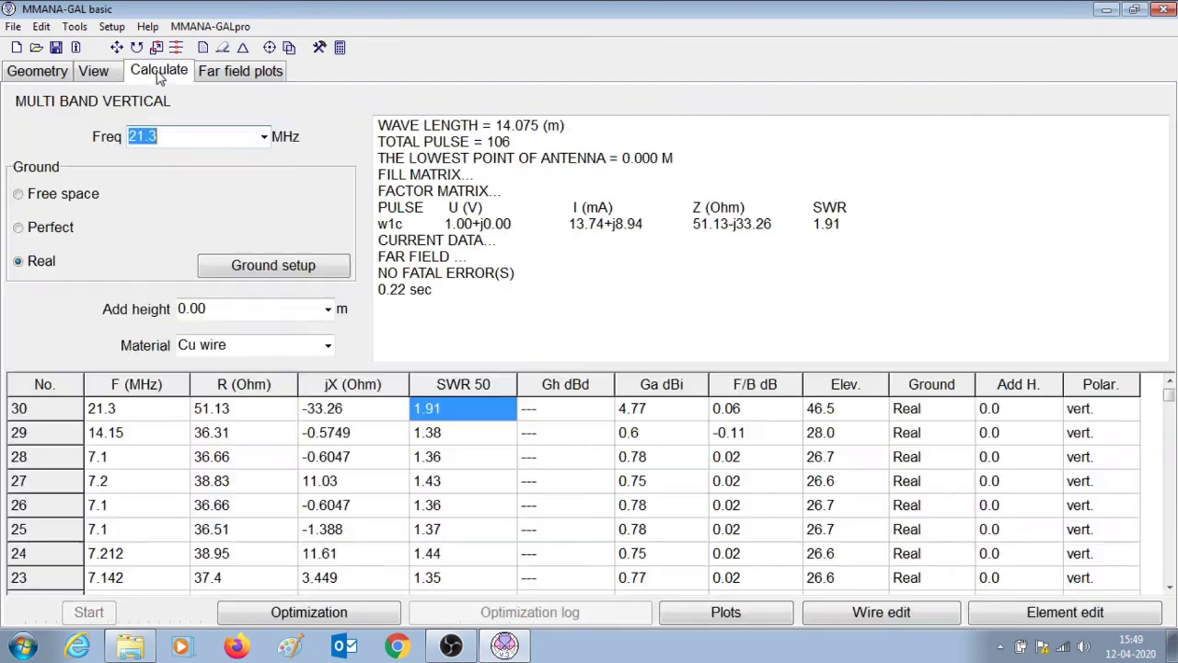
{"action": "left_click", "coordinate": [61, 70]}
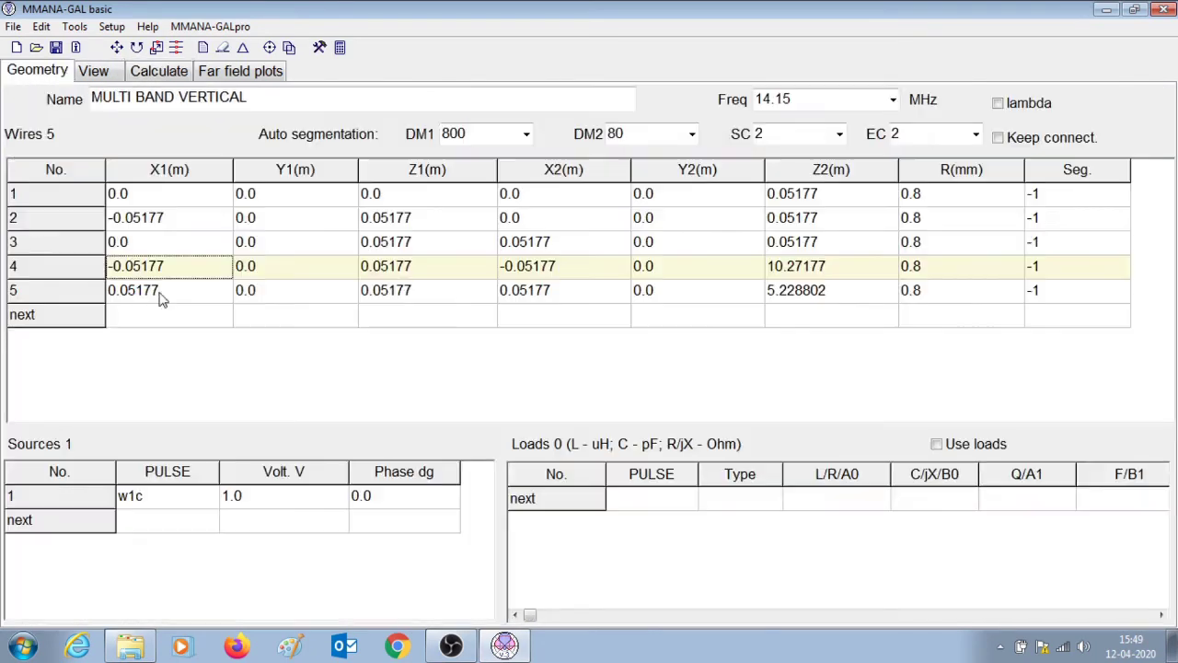
{"action": "left_click", "coordinate": [656, 506]}
{"action": "type", "text": "w4"}
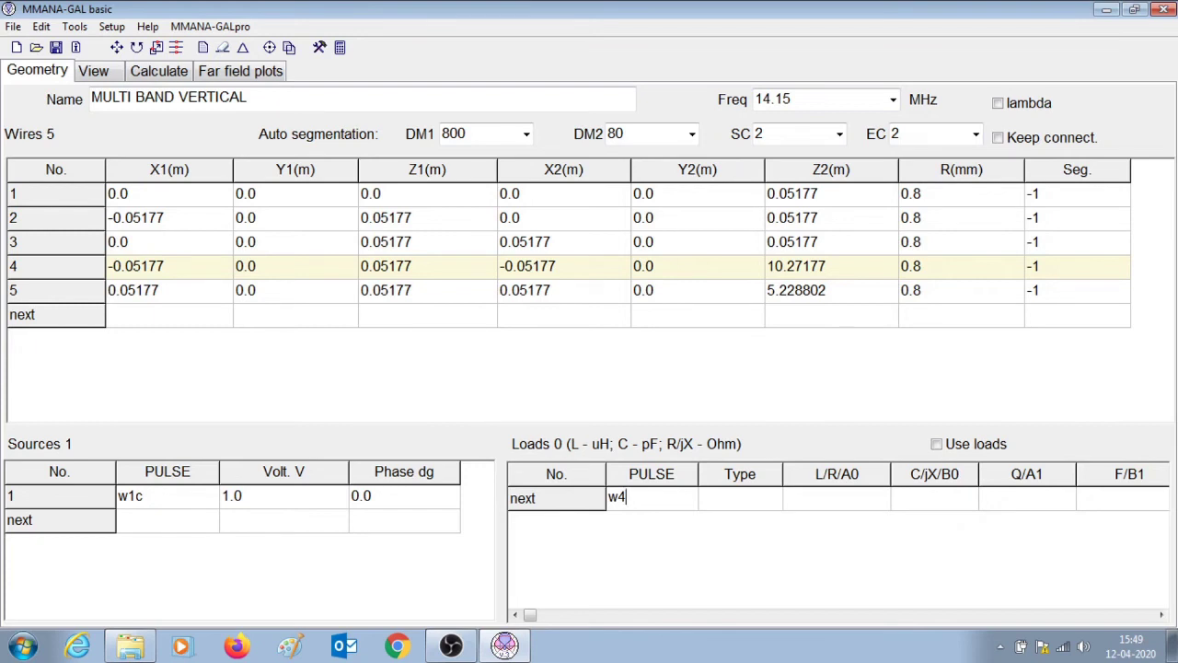
{"action": "type", "text": "c"}
{"action": "key", "text": "Return"}
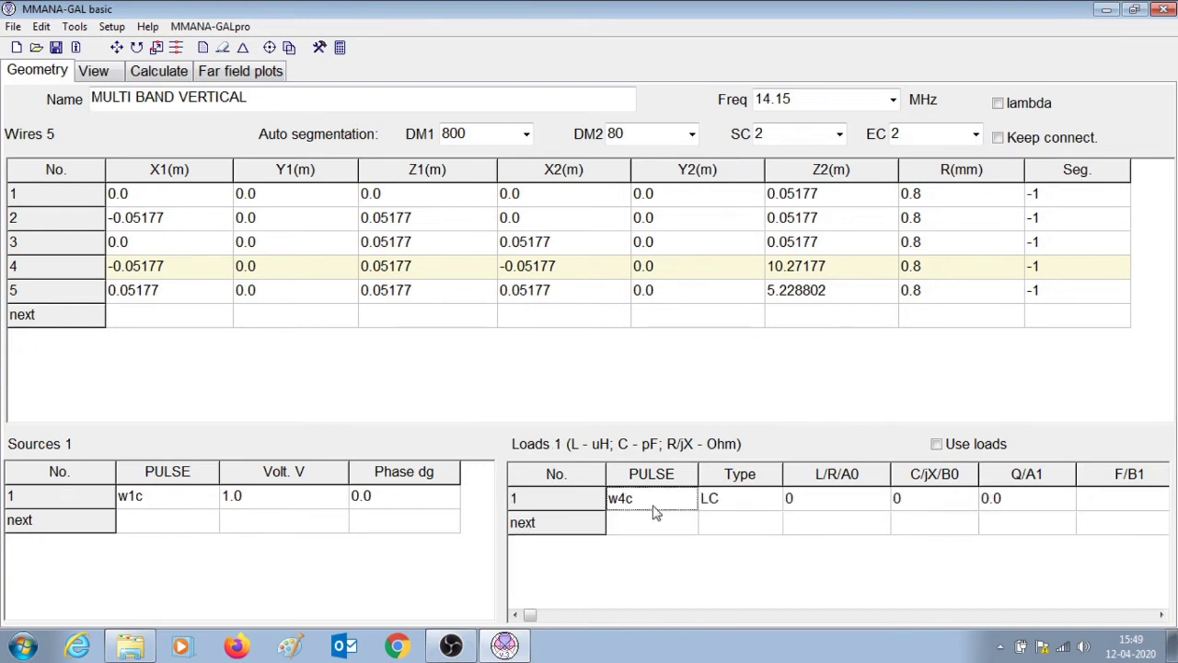
Set the wire 4 load's inductance to 0.3 uH and enable the use of loads
{"action": "left_click", "coordinate": [808, 506]}
{"action": "left_click", "coordinate": [810, 504]}
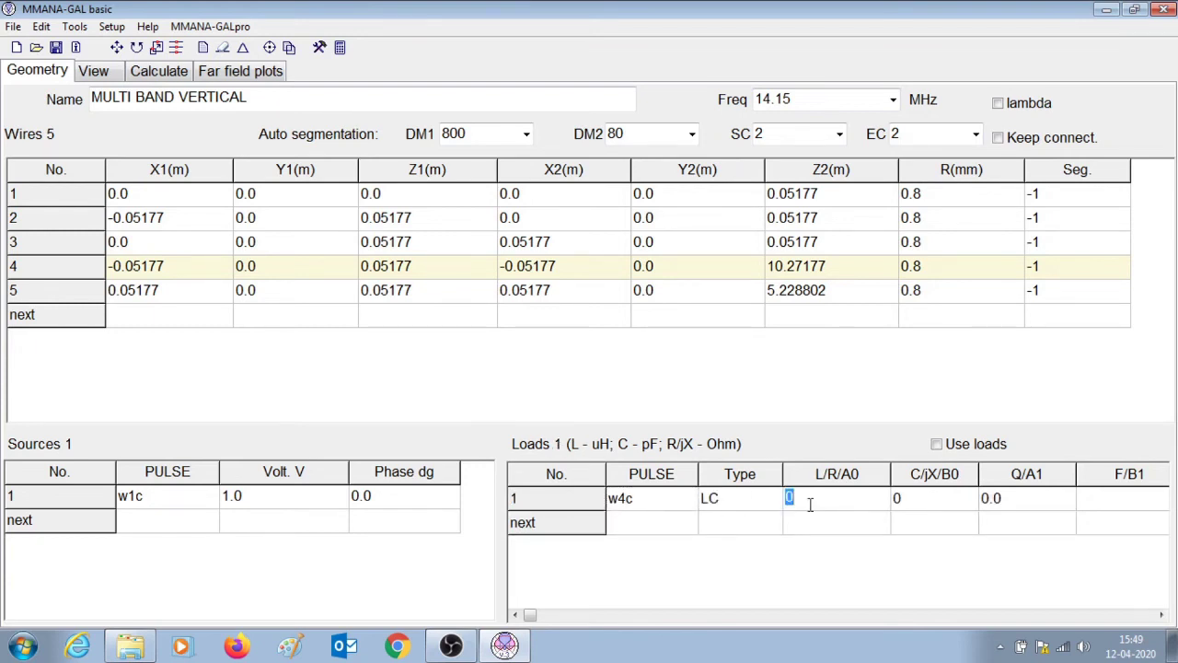
{"action": "type", "text": "0.3"}
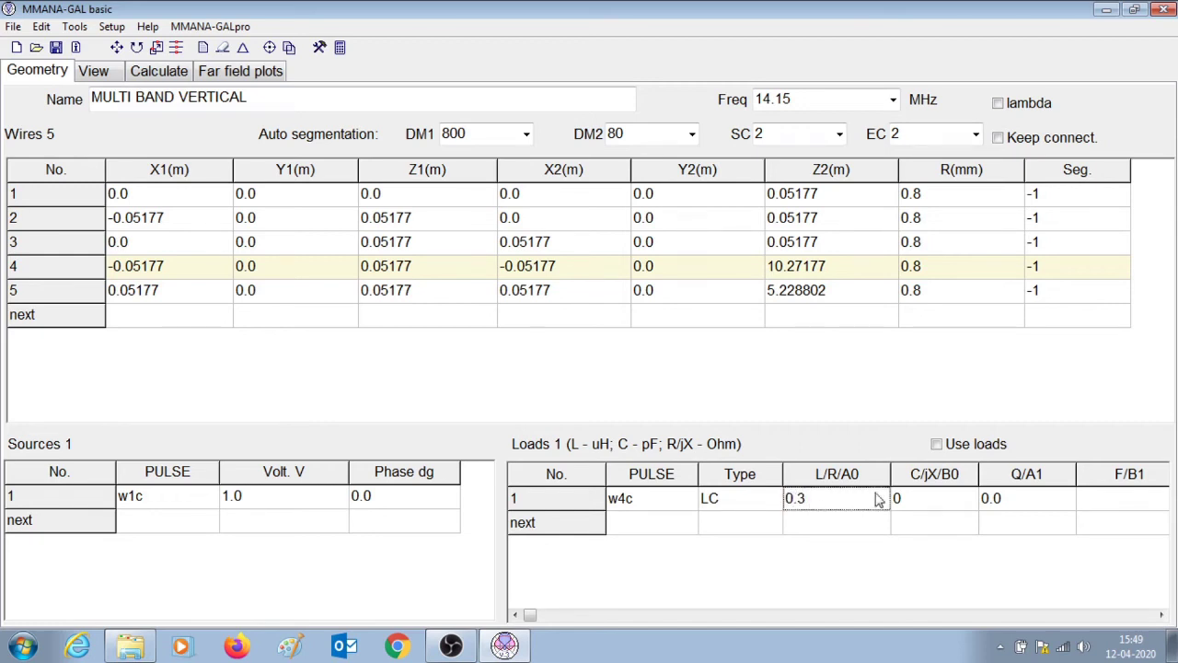
{"action": "left_click", "coordinate": [939, 444]}
Inspect the load's position on the long vertical wire in the antenna drawing
{"action": "left_click", "coordinate": [93, 71]}
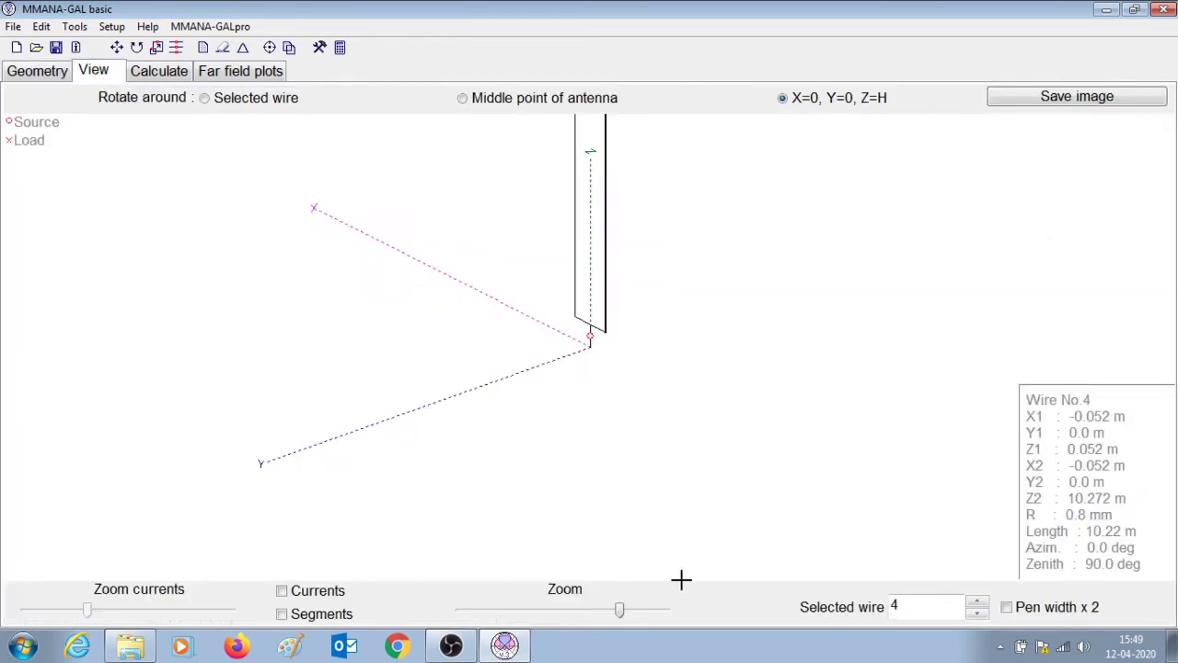
{"action": "left_click_drag", "start_coordinate": [624, 616], "coordinate": [564, 615]}
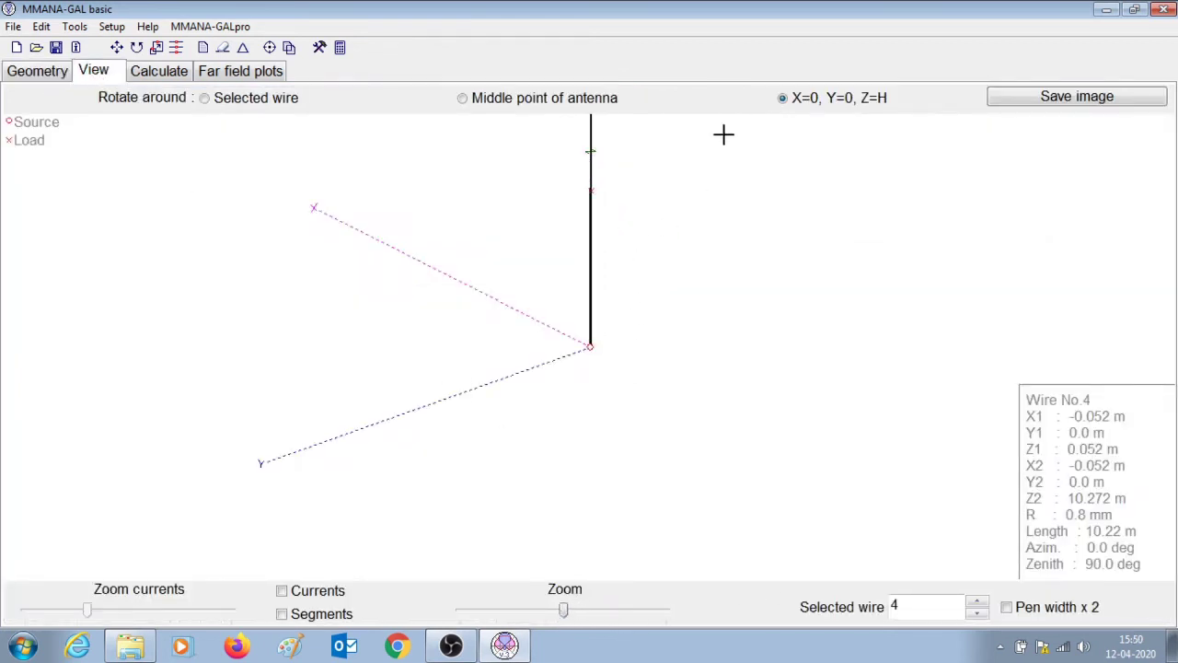
{"action": "left_click_drag", "start_coordinate": [563, 611], "coordinate": [581, 611]}
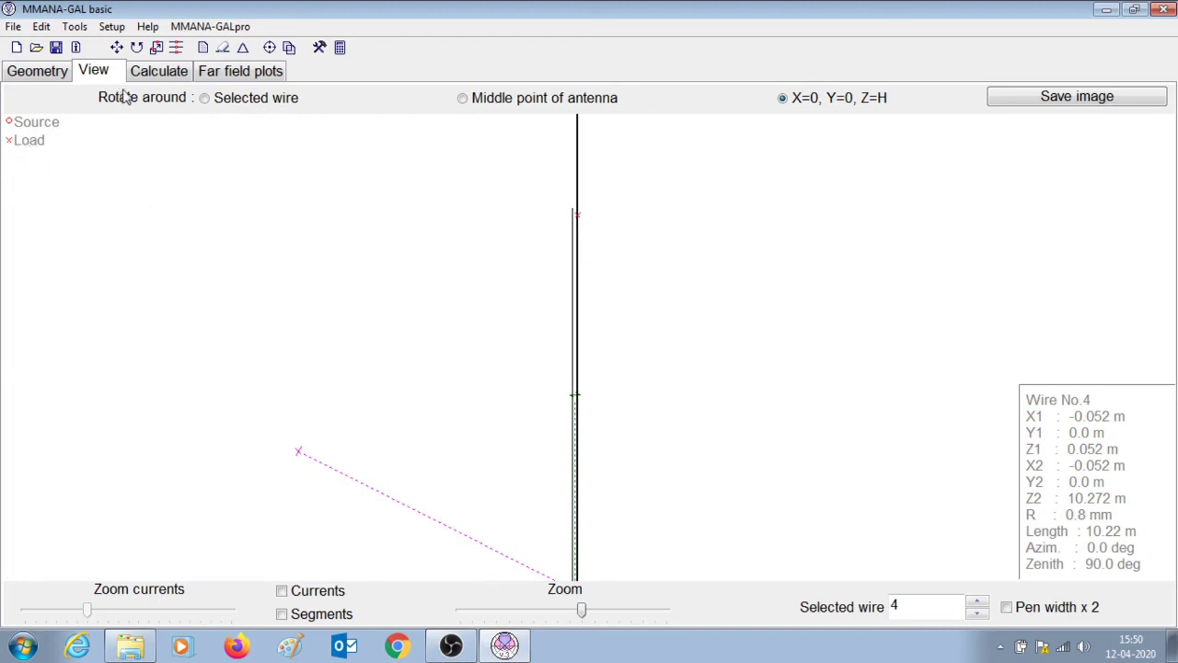
Recalculate the loaded antenna at 21.3 MHz and check its SWR
{"action": "left_click", "coordinate": [147, 72]}
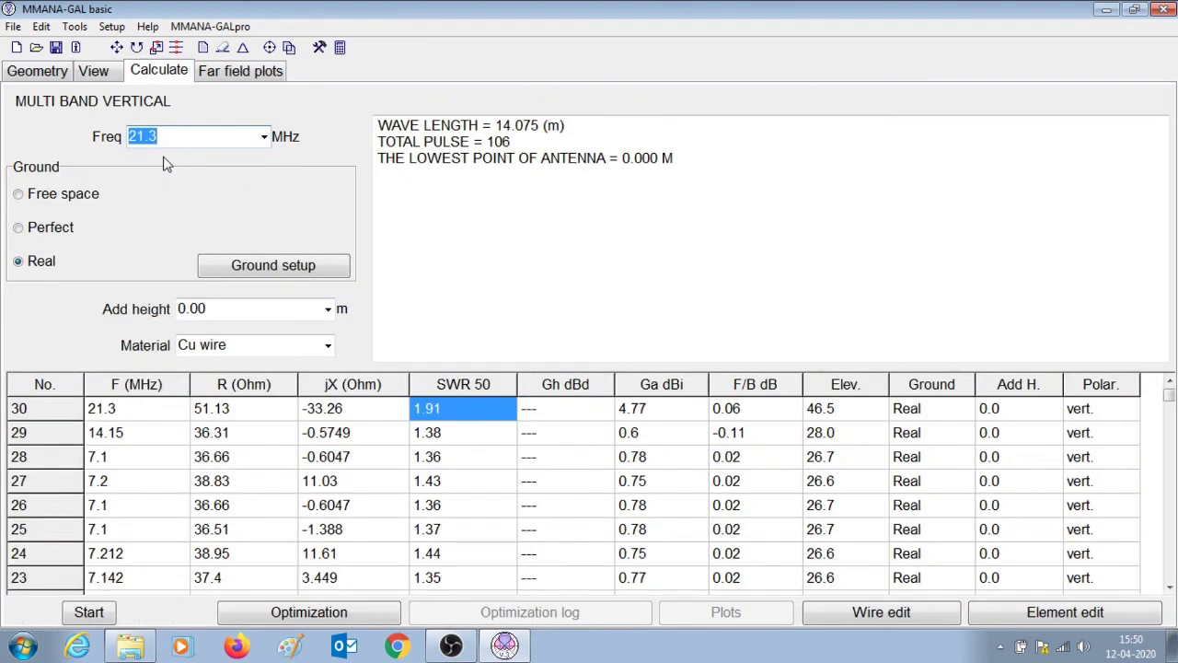
{"action": "left_click", "coordinate": [89, 614]}
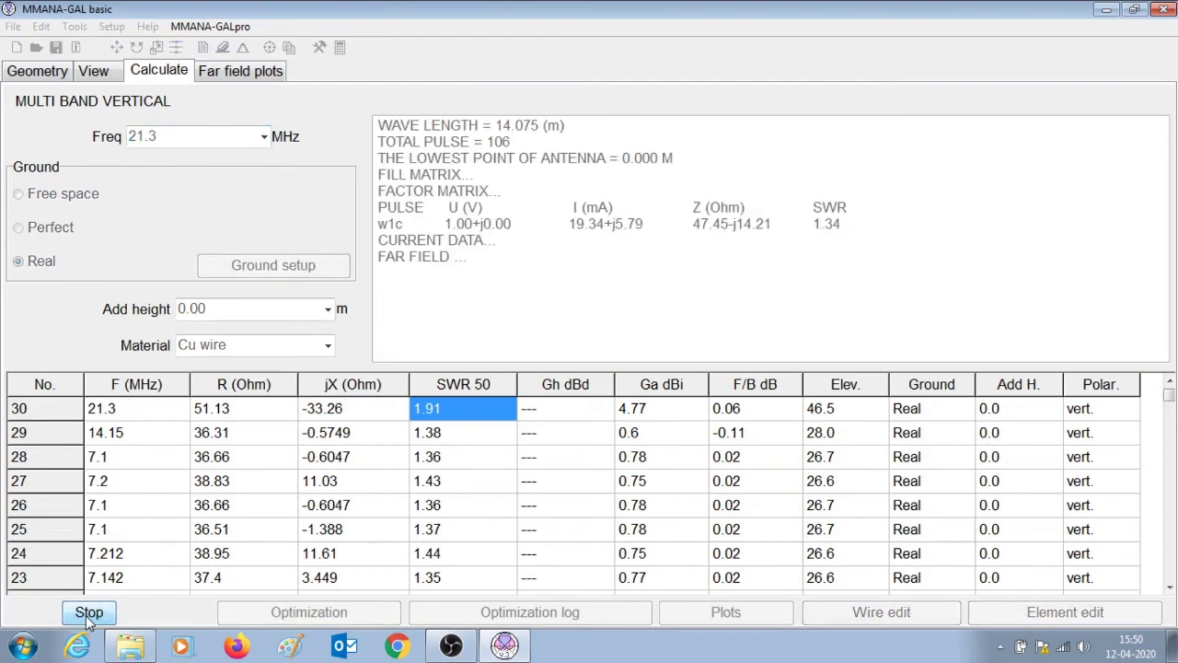
{"action": "left_click", "coordinate": [453, 417]}
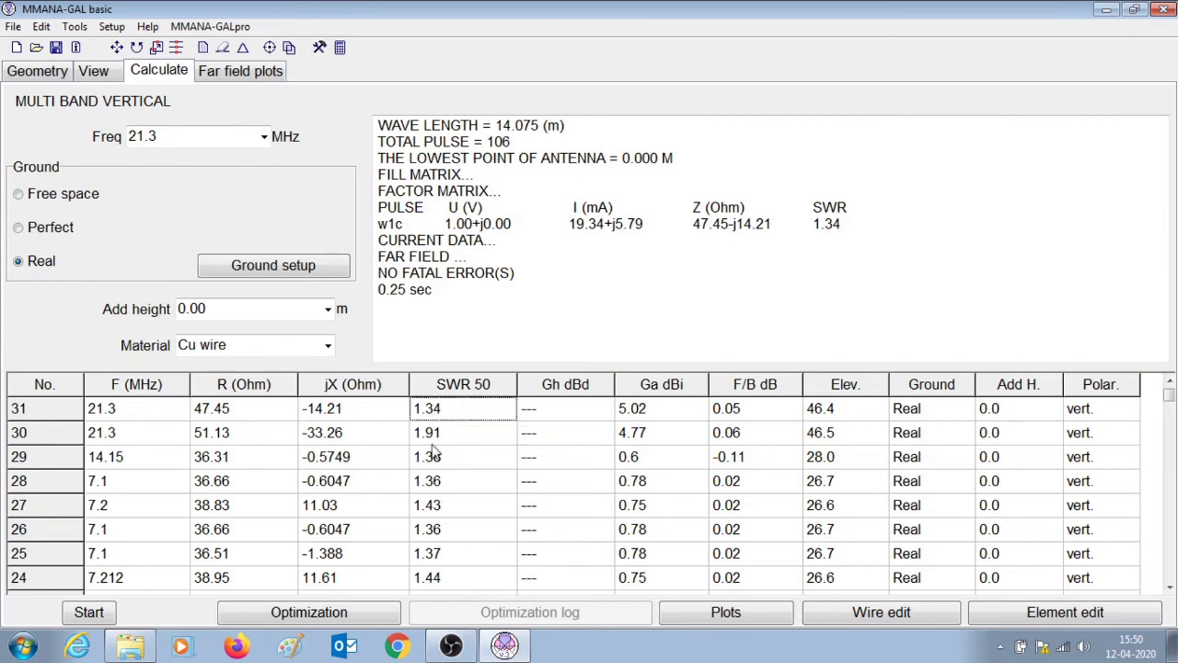
Recalculate the loaded antenna at 7.1 MHz
{"action": "left_click", "coordinate": [192, 137]}
{"action": "type", "text": "7"}
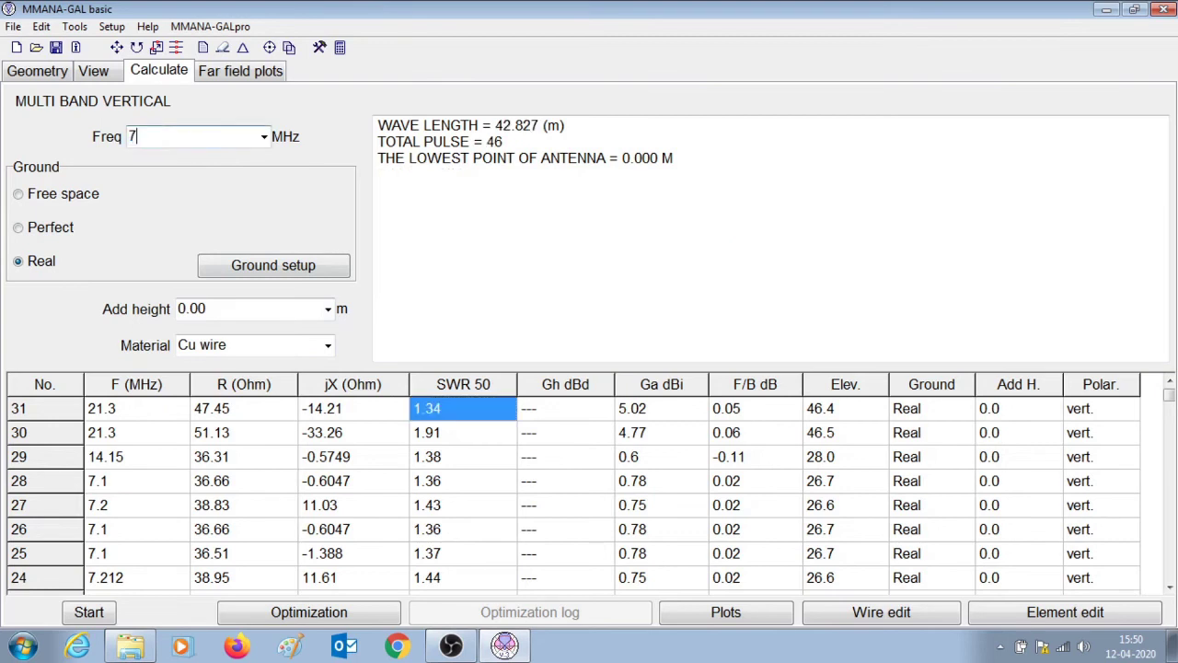
{"action": "type", "text": ".1"}
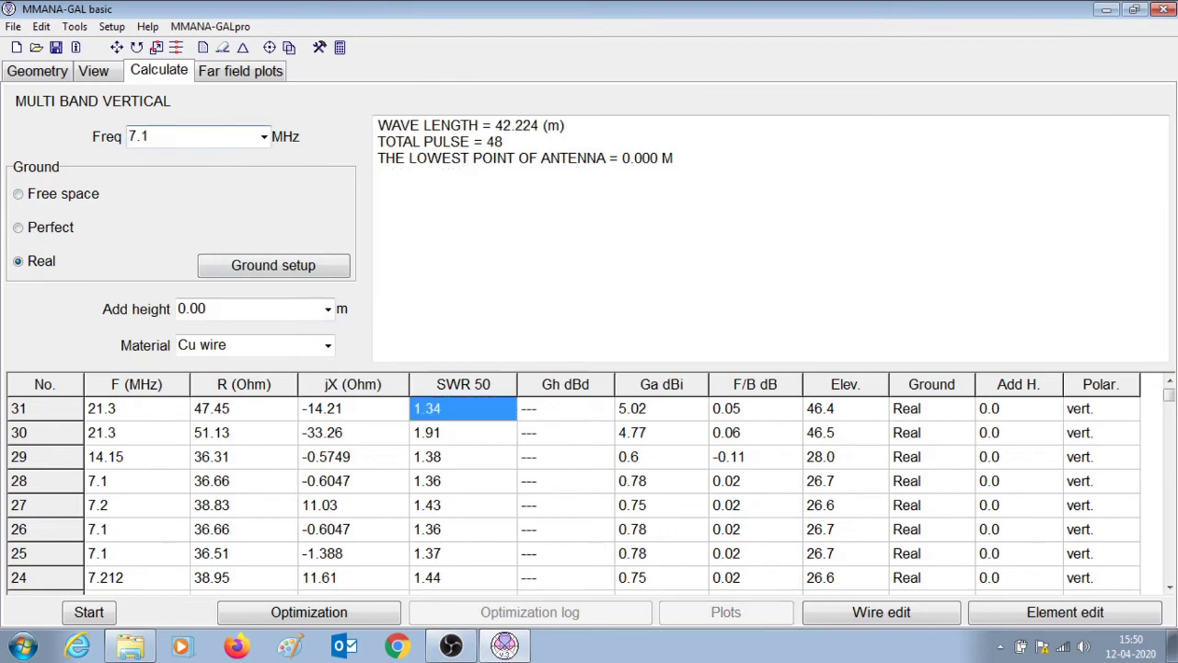
{"action": "left_click", "coordinate": [89, 615]}
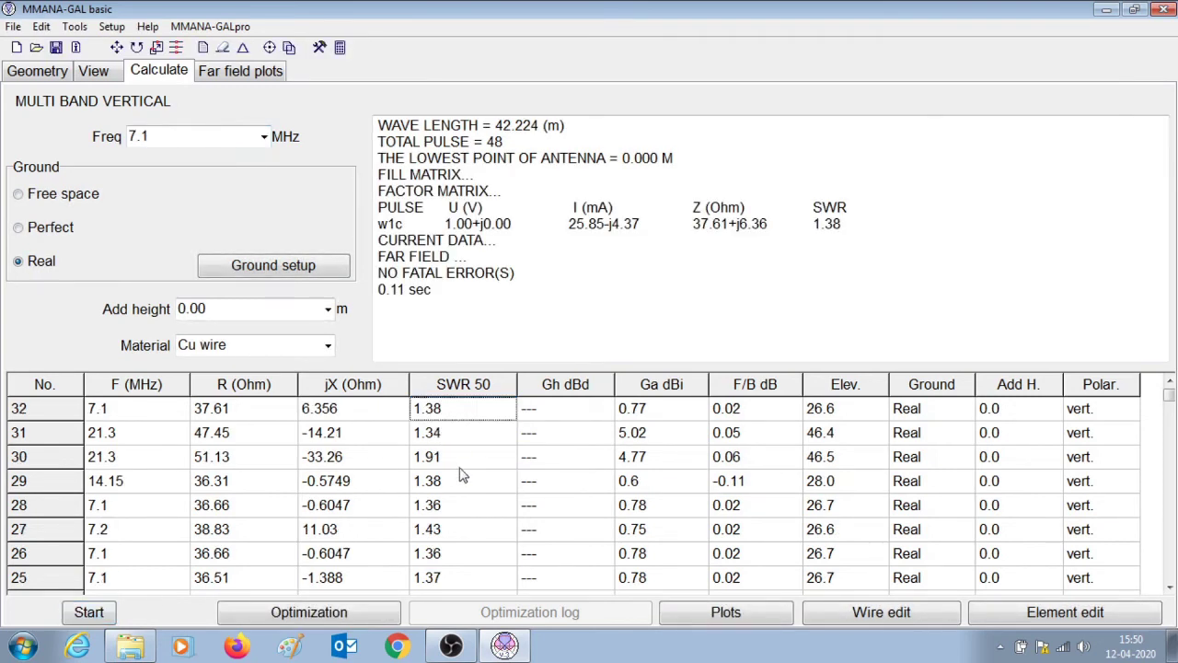
Recalculate the loaded antenna at 14.15 MHz and compare its SWR with the 7.1 MHz result
{"action": "double_click", "coordinate": [176, 136]}
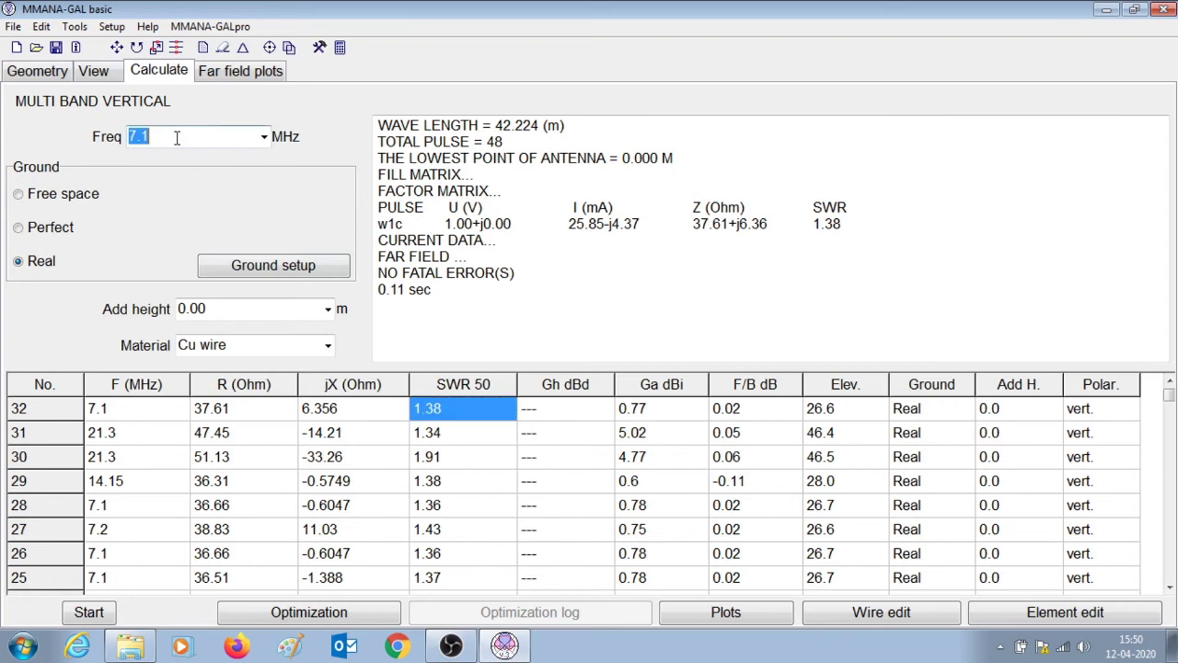
{"action": "type", "text": "14.15"}
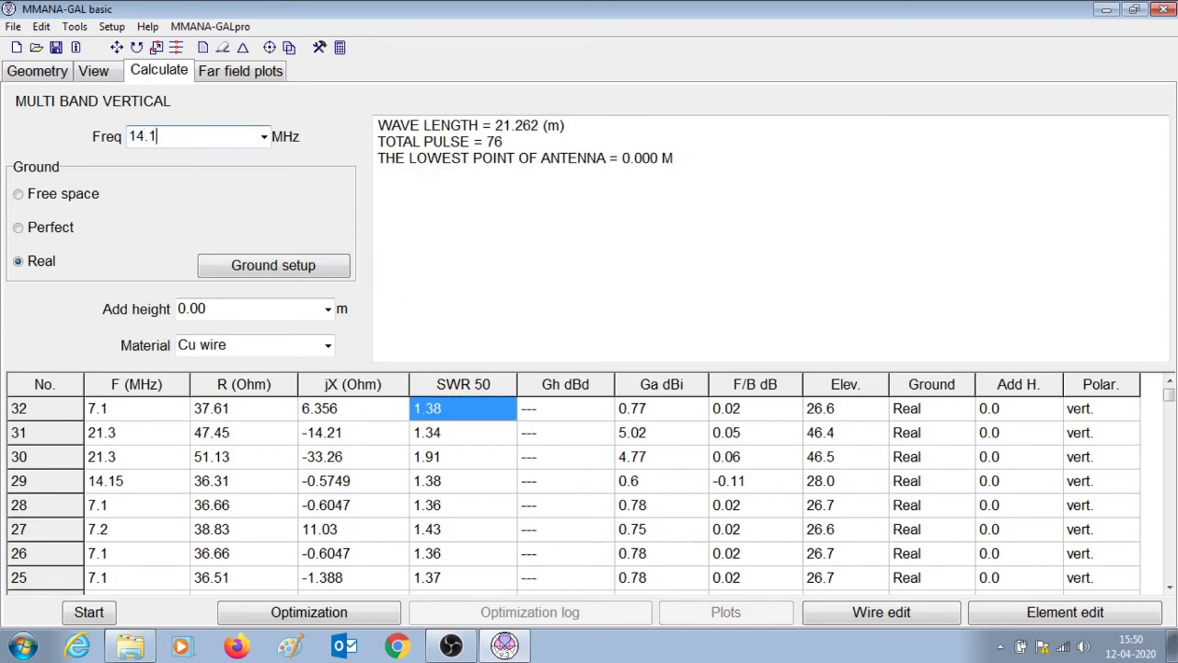
{"action": "left_click", "coordinate": [99, 622]}
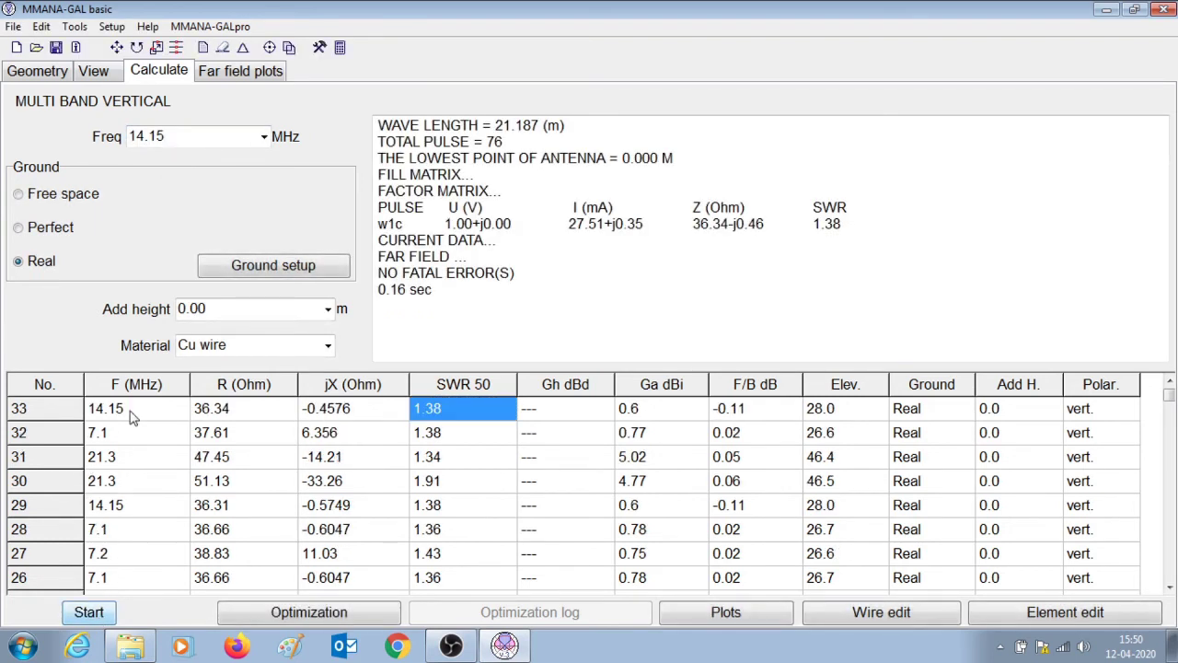
{"action": "left_click", "coordinate": [132, 416]}
{"action": "left_click", "coordinate": [454, 411]}
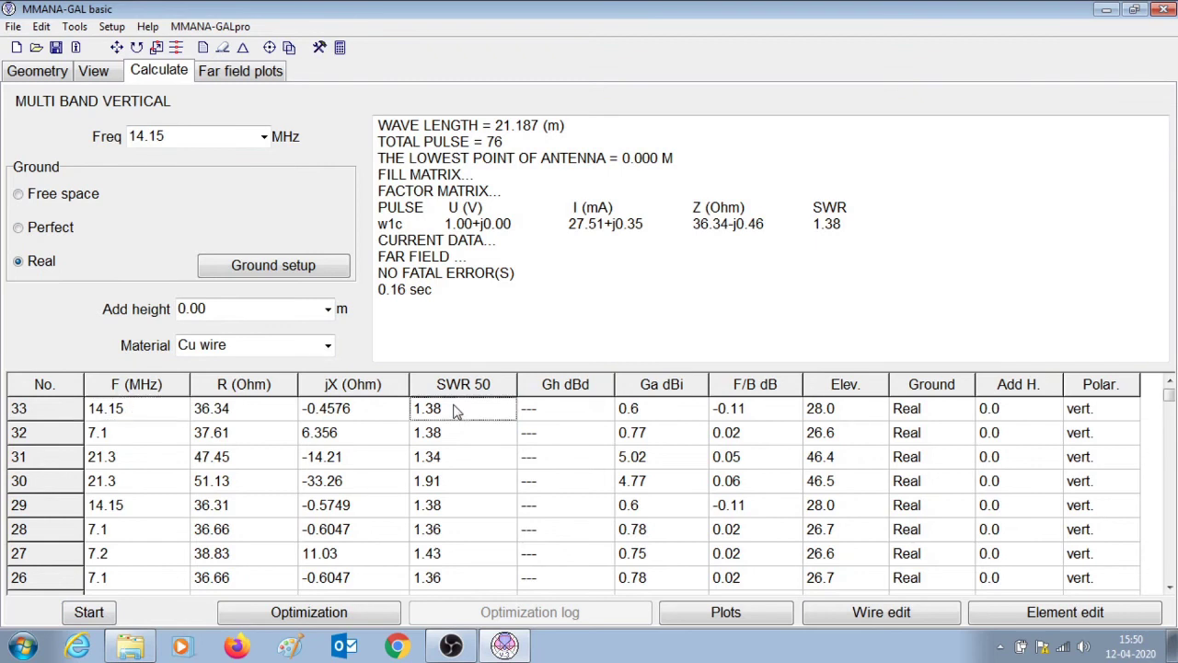
{"action": "left_click", "coordinate": [115, 442]}
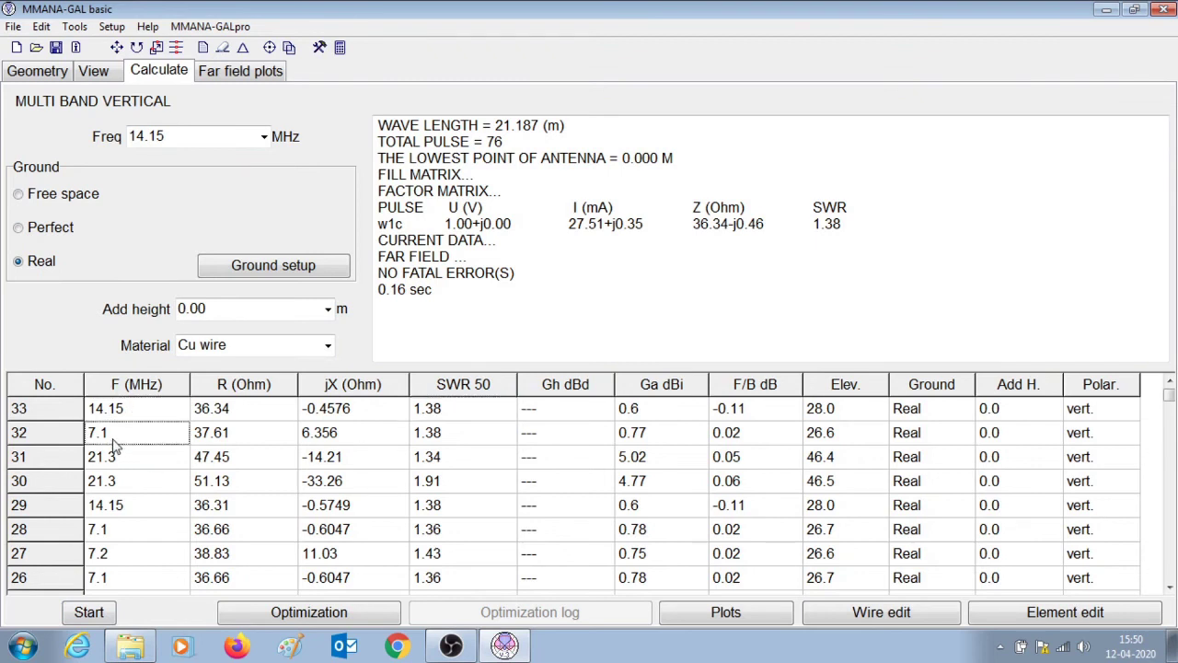
{"action": "left_click", "coordinate": [479, 436]}
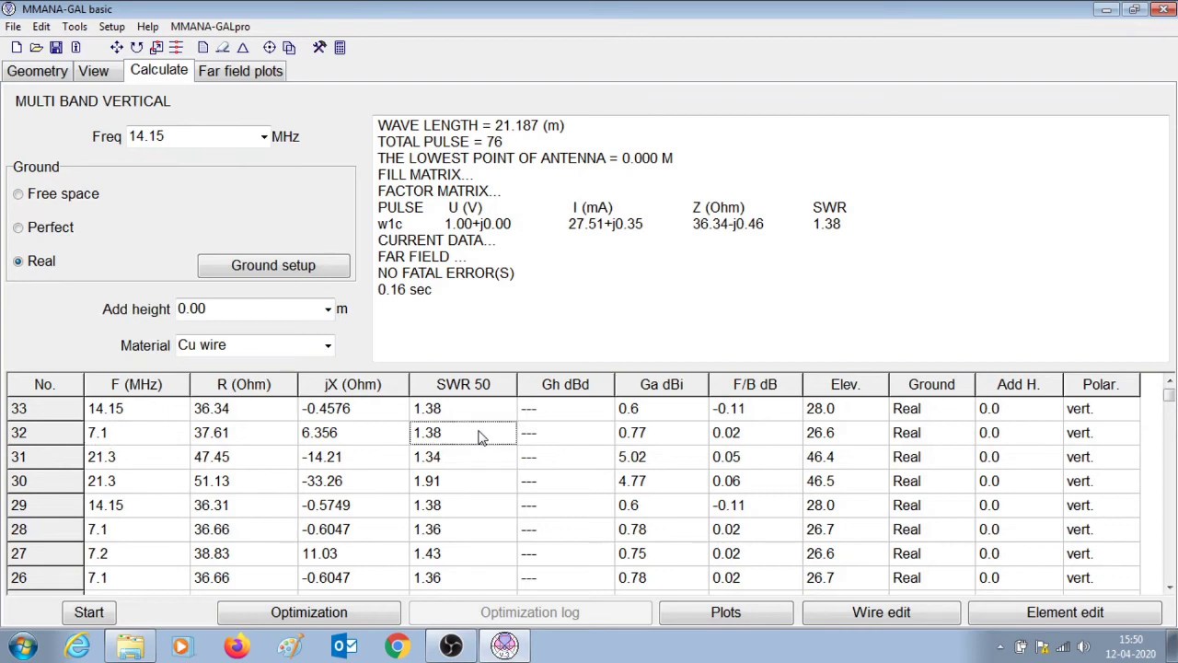
Review the SWR of the loaded 21.3 MHz run and recalculate the antenna at 14.15 MHz
{"action": "left_click", "coordinate": [133, 465]}
{"action": "left_click", "coordinate": [451, 461]}
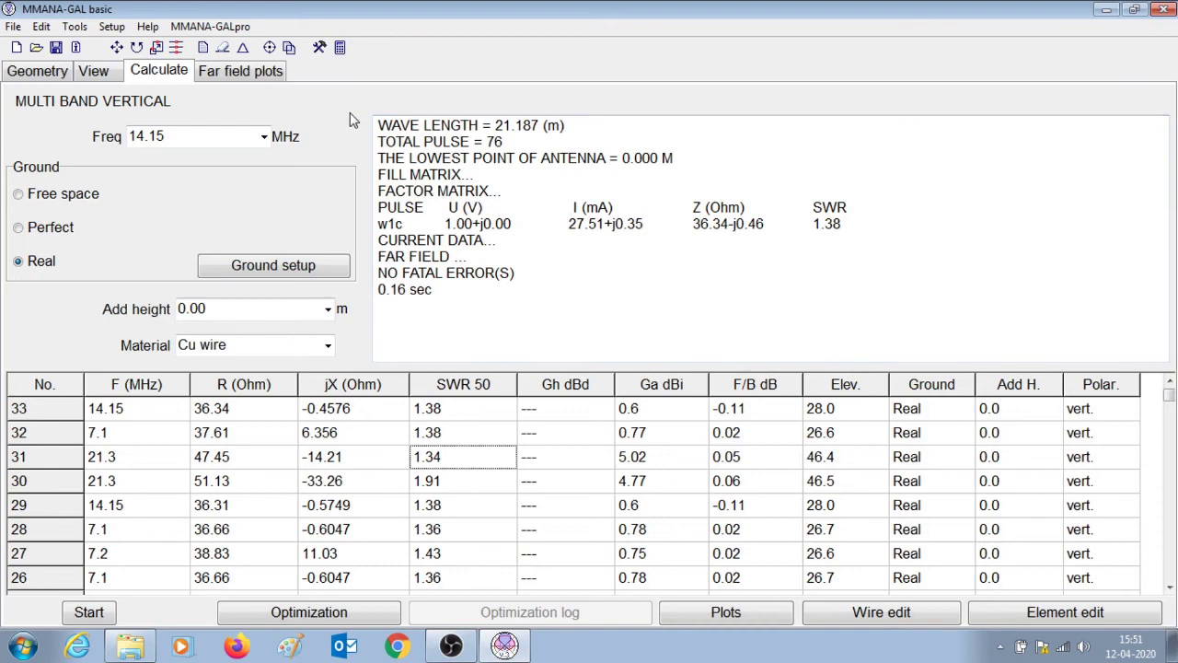
{"action": "left_click", "coordinate": [254, 73]}
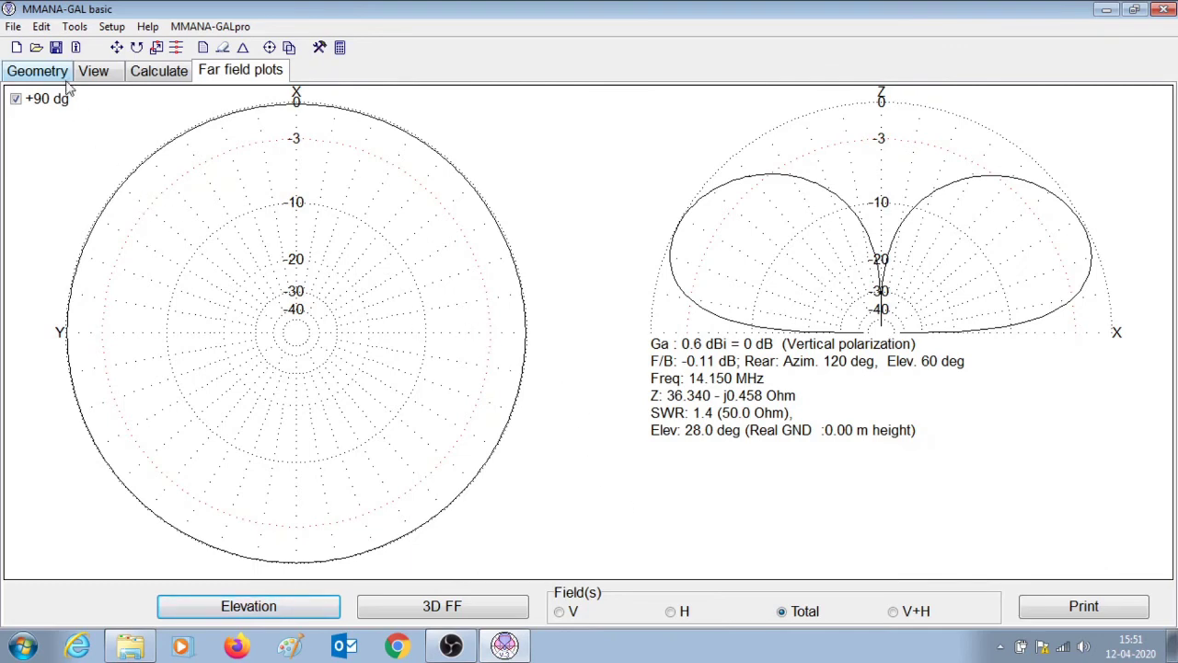
{"action": "left_click", "coordinate": [131, 78]}
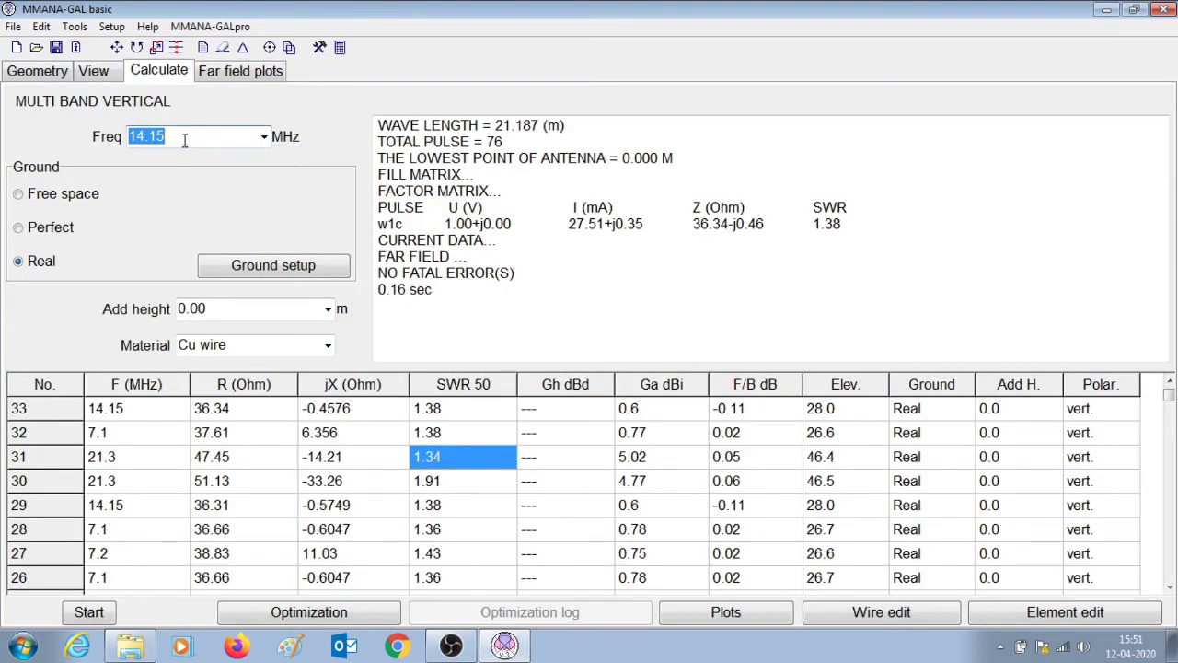
{"action": "left_click", "coordinate": [90, 617]}
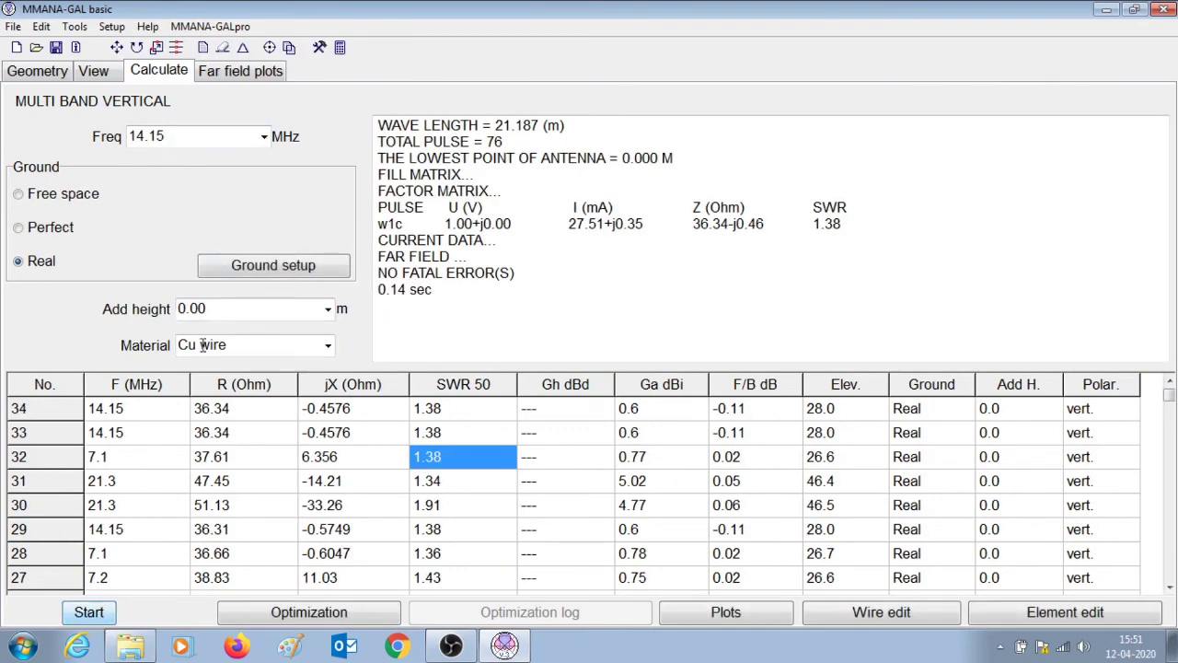
Probe the 14.15 MHz vertical far-field pattern for gain at elevation angles of about 30 and 19 degrees
{"action": "left_click", "coordinate": [240, 77]}
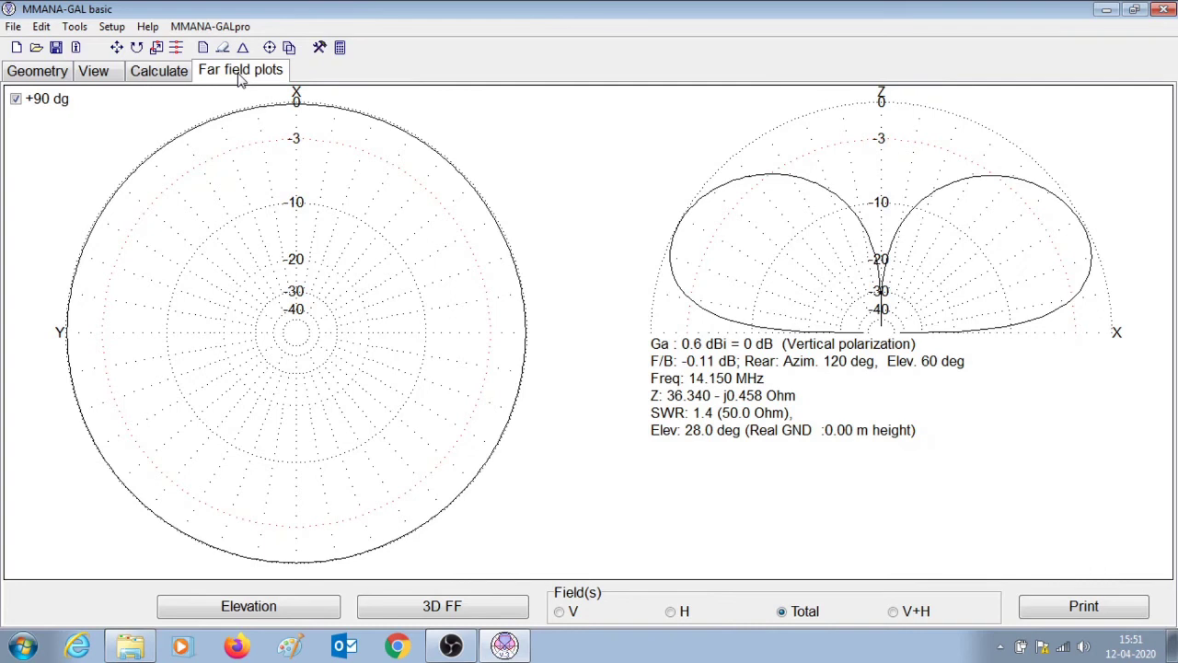
{"action": "left_click", "coordinate": [1080, 221]}
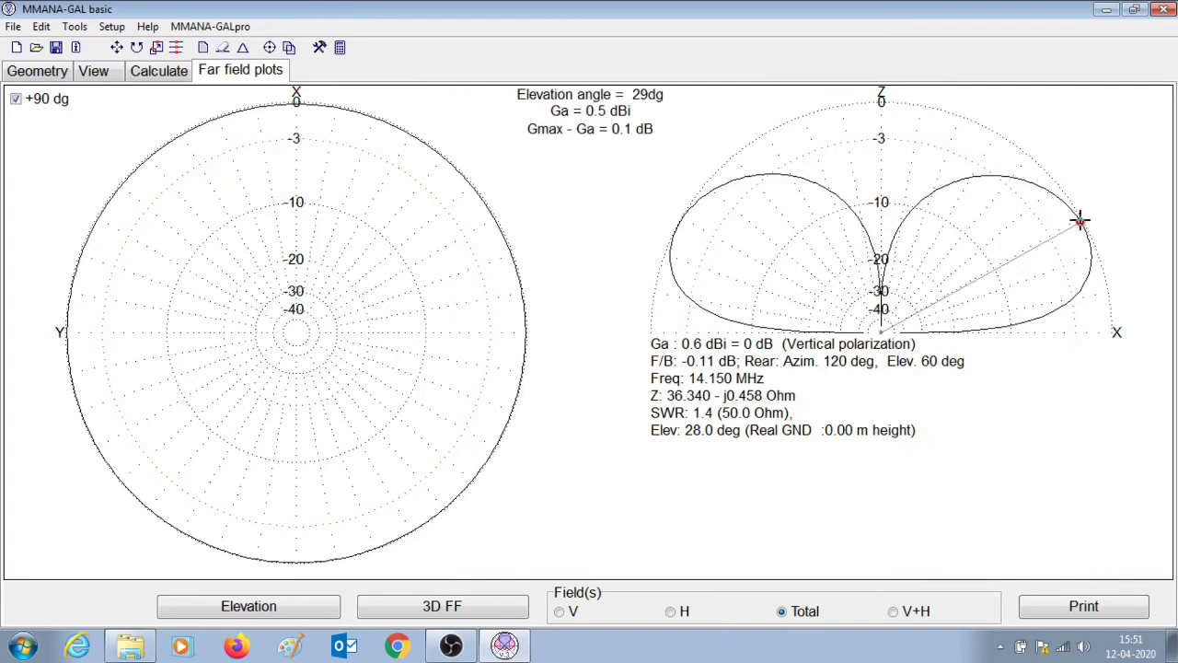
{"action": "mouse_move", "coordinate": [1080, 221]}
{"action": "left_mouse_down"}
{"action": "mouse_move", "coordinate": [1076, 211]}
{"action": "mouse_move", "coordinate": [1084, 252]}
{"action": "mouse_move", "coordinate": [1078, 219]}
{"action": "left_mouse_up"}
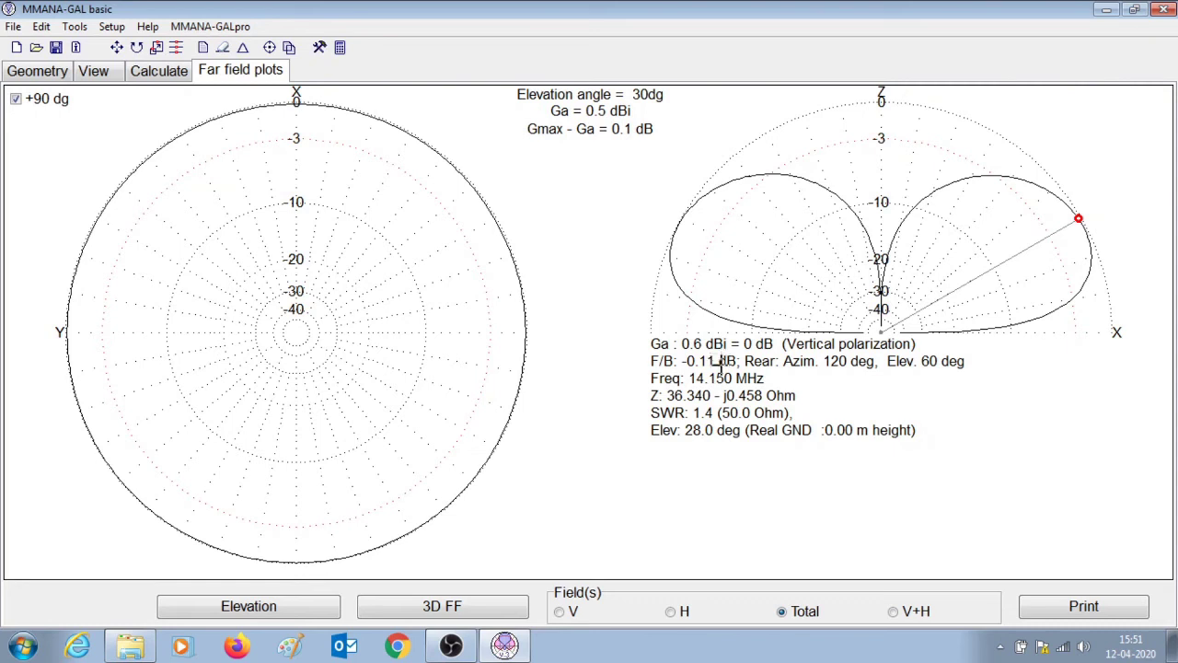
{"action": "left_click_drag", "start_coordinate": [1079, 218], "coordinate": [1090, 260]}
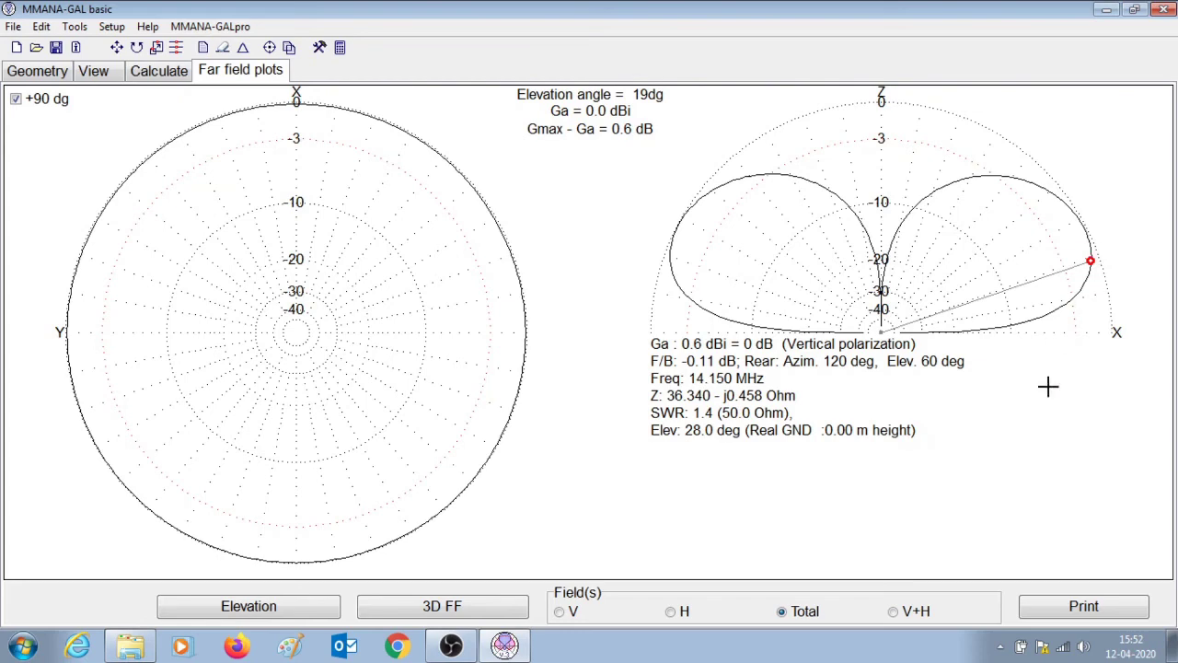
Recalculate the antenna at 7.1 MHz and probe its vertical far-field pattern at about 29 degrees elevation
{"action": "left_click", "coordinate": [157, 71]}
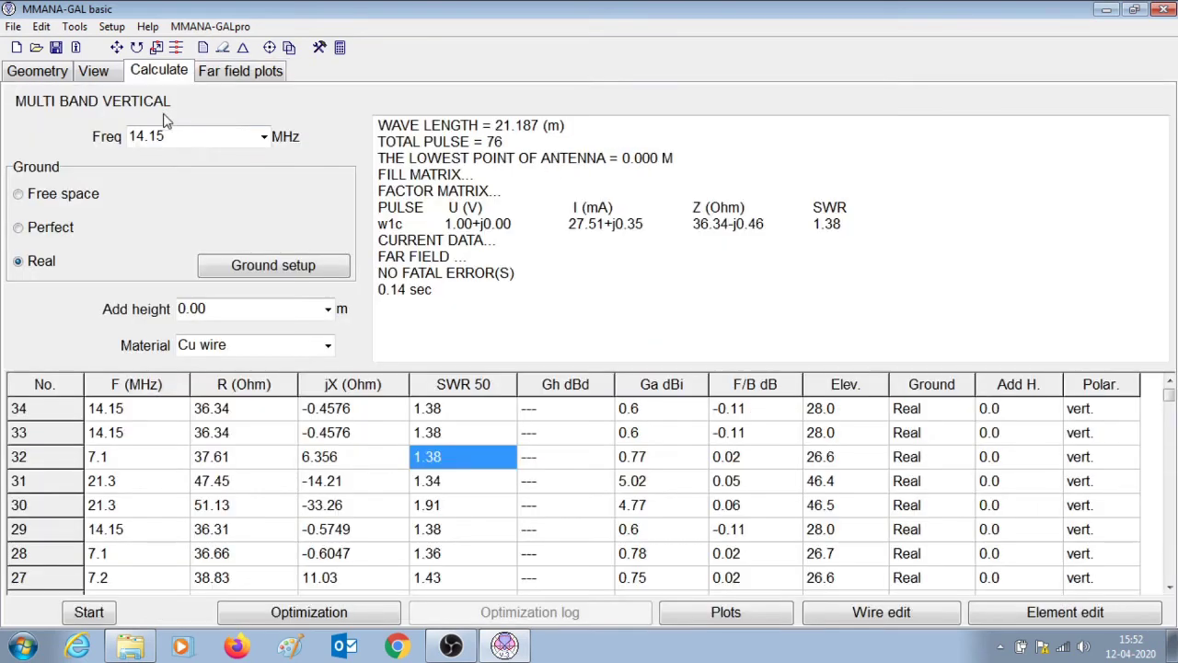
{"action": "double_click", "coordinate": [177, 137]}
{"action": "type", "text": "7"}
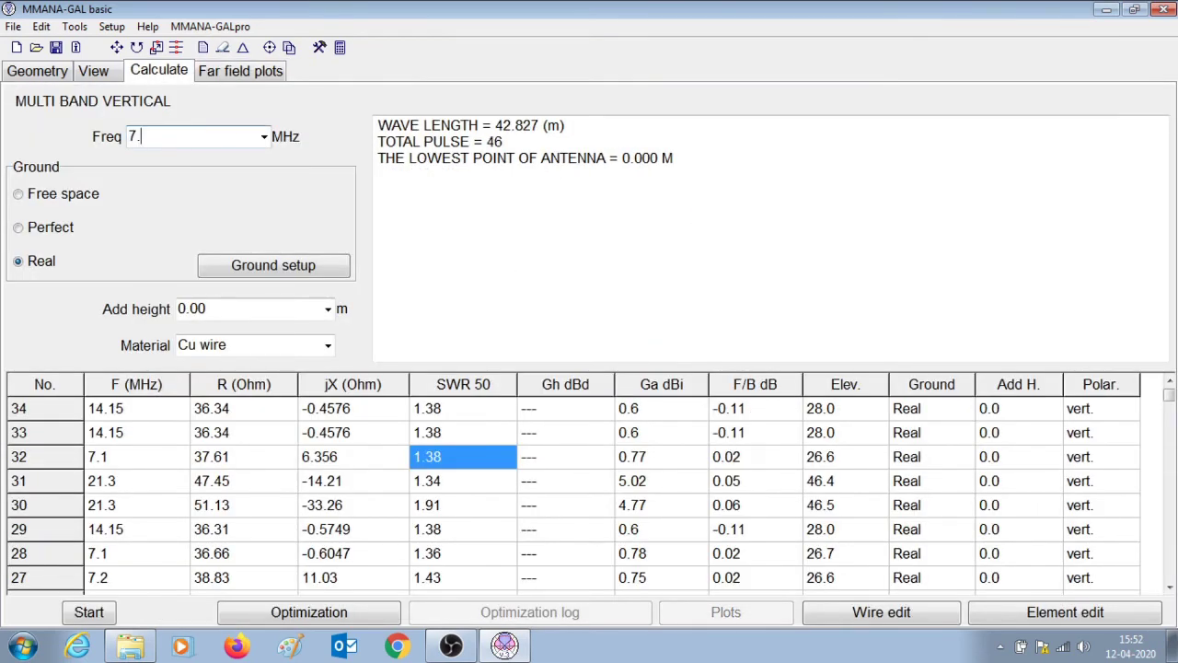
{"action": "type", "text": ".1"}
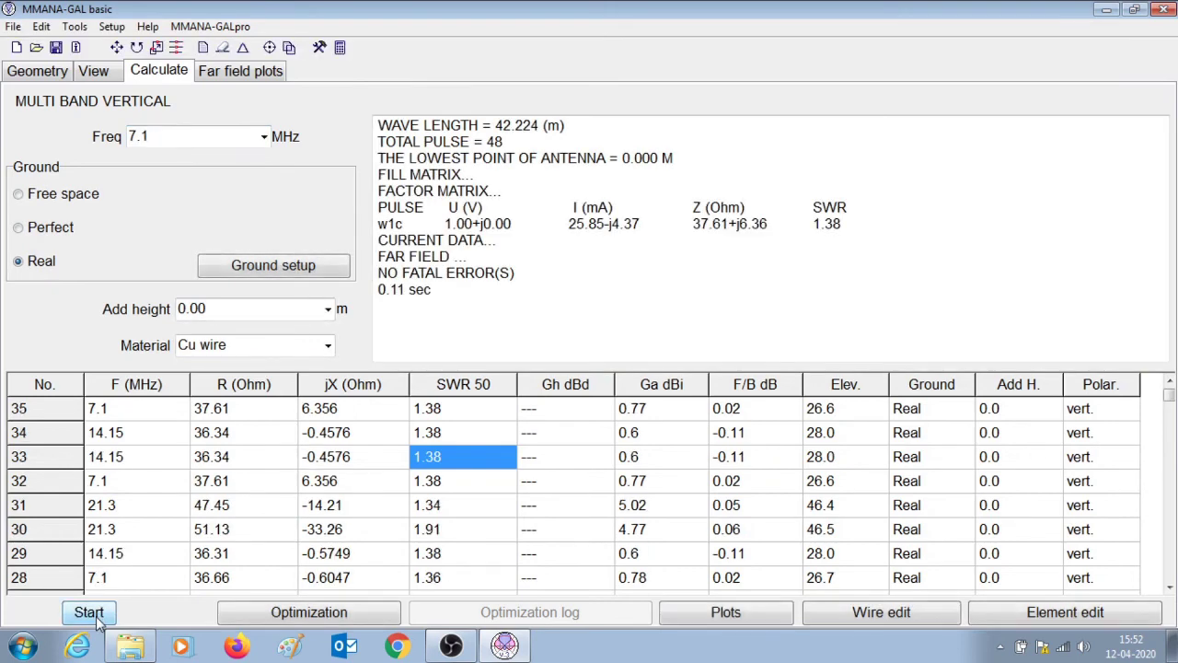
{"action": "left_click", "coordinate": [271, 76]}
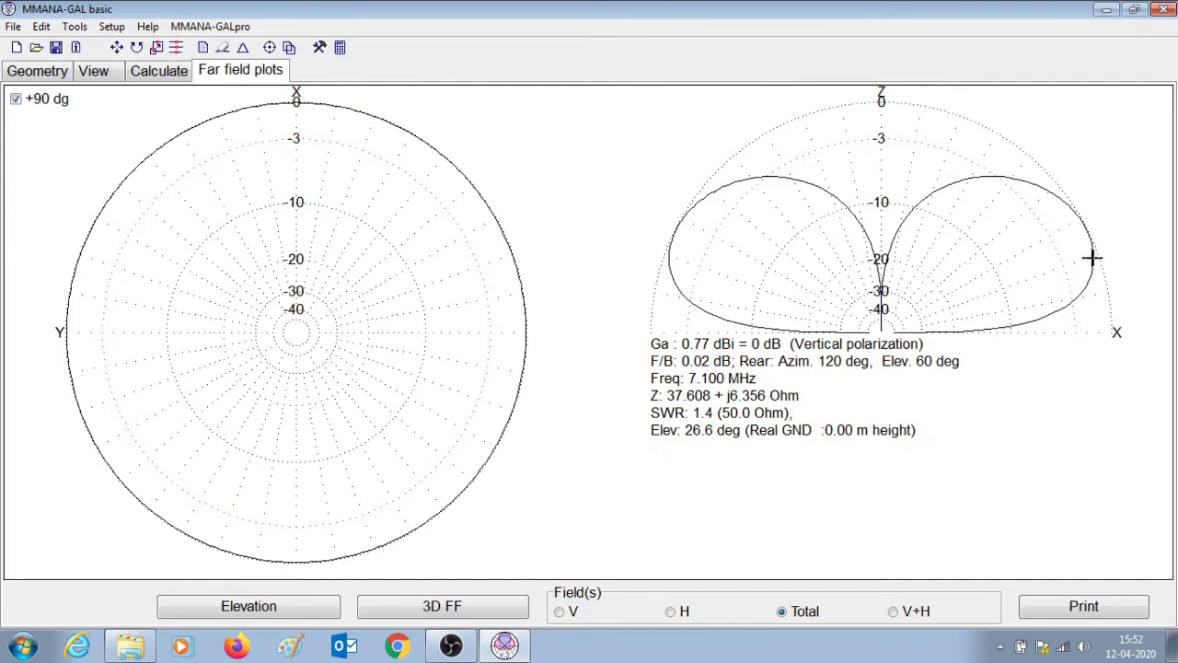
{"action": "left_click", "coordinate": [1082, 218]}
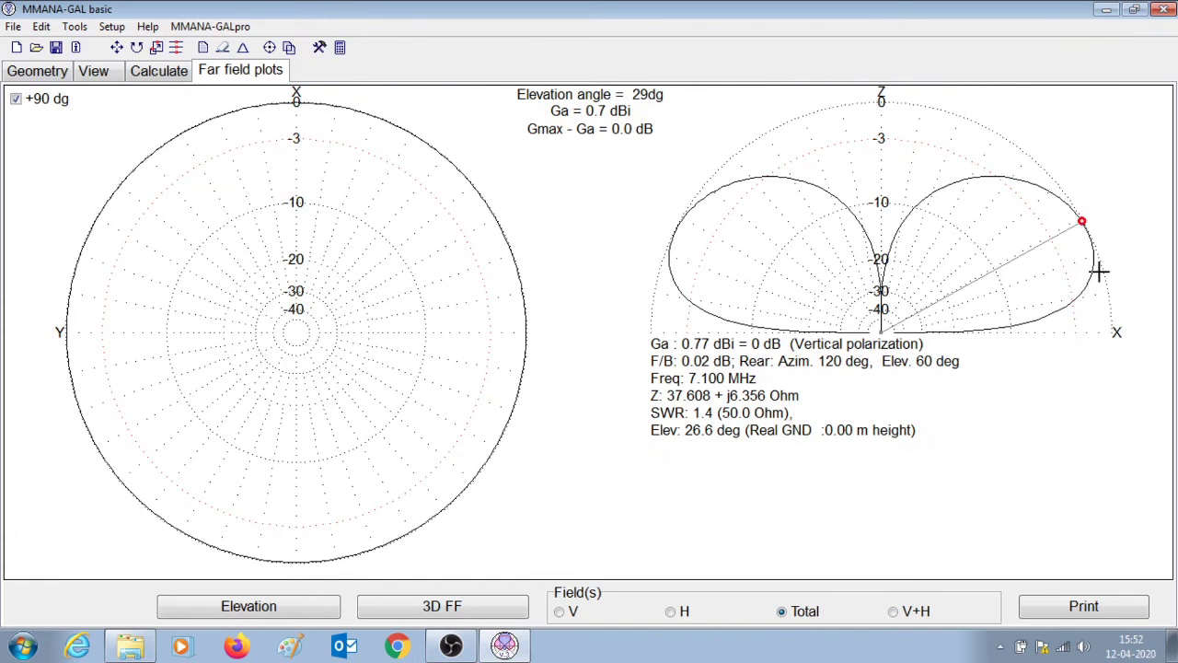
Recalculate the antenna at 21.3 MHz and probe its vertical far-field pattern at about 48 degrees elevation
{"action": "left_click", "coordinate": [166, 73]}
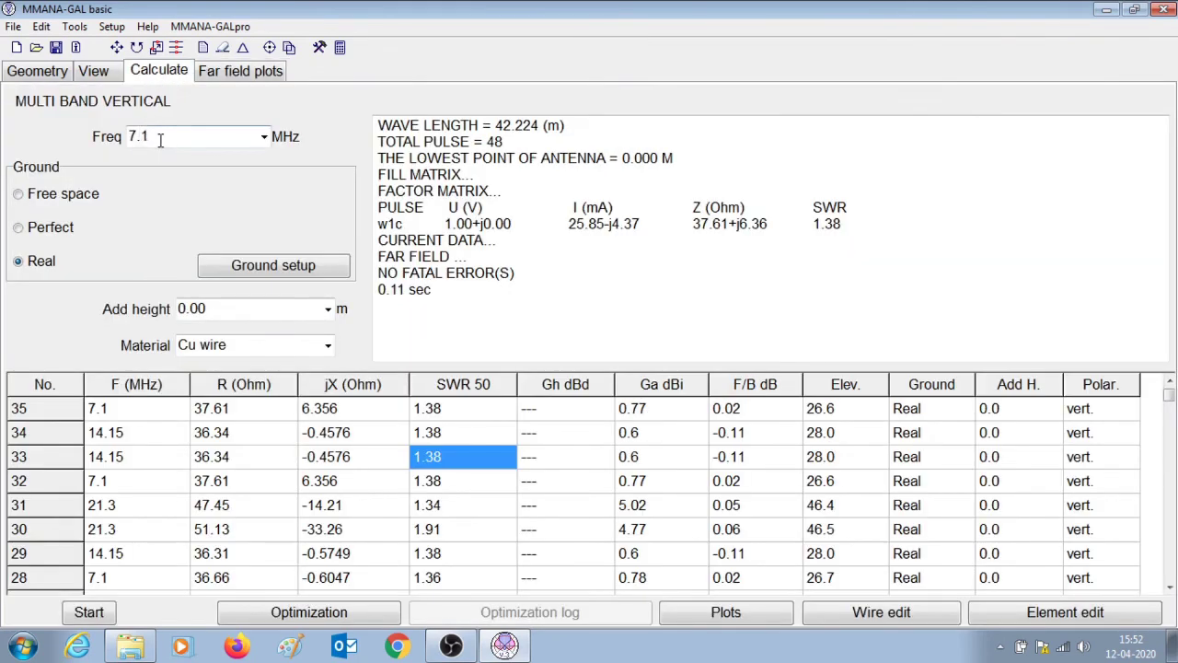
{"action": "double_click", "coordinate": [161, 138]}
{"action": "type", "text": "21"}
{"action": "key", "text": "Return"}
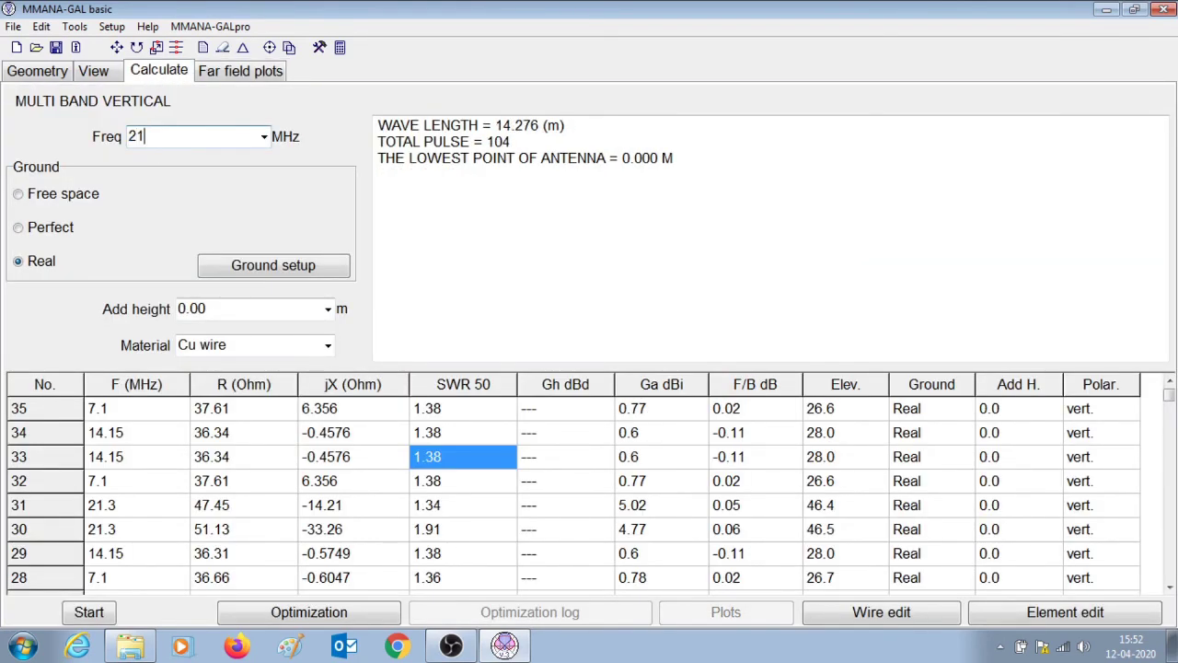
{"action": "type", "text": ".3"}
{"action": "key", "text": "Return"}
{"action": "left_click", "coordinate": [97, 614]}
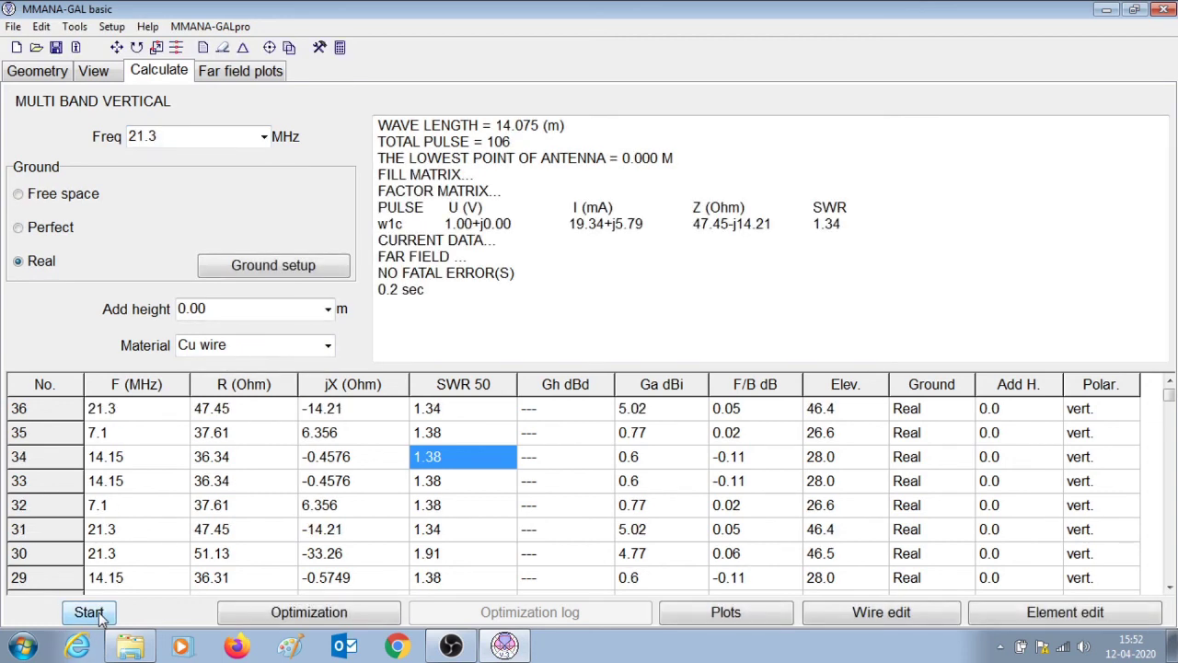
{"action": "left_click", "coordinate": [229, 77]}
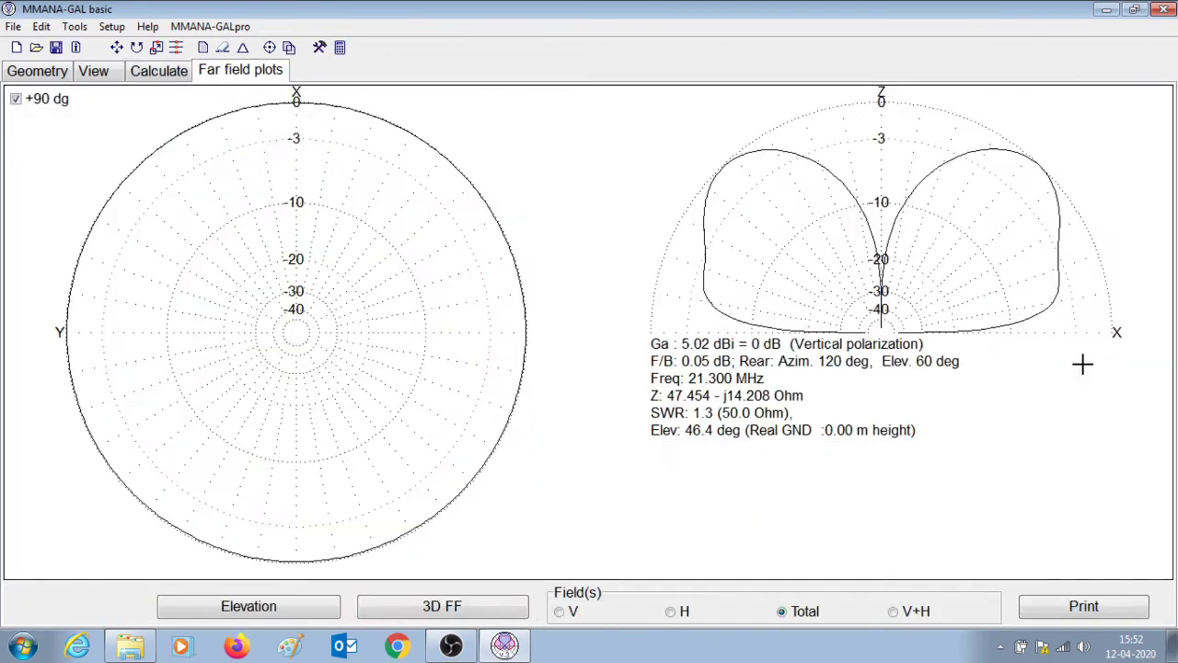
{"action": "left_click", "coordinate": [1031, 162]}
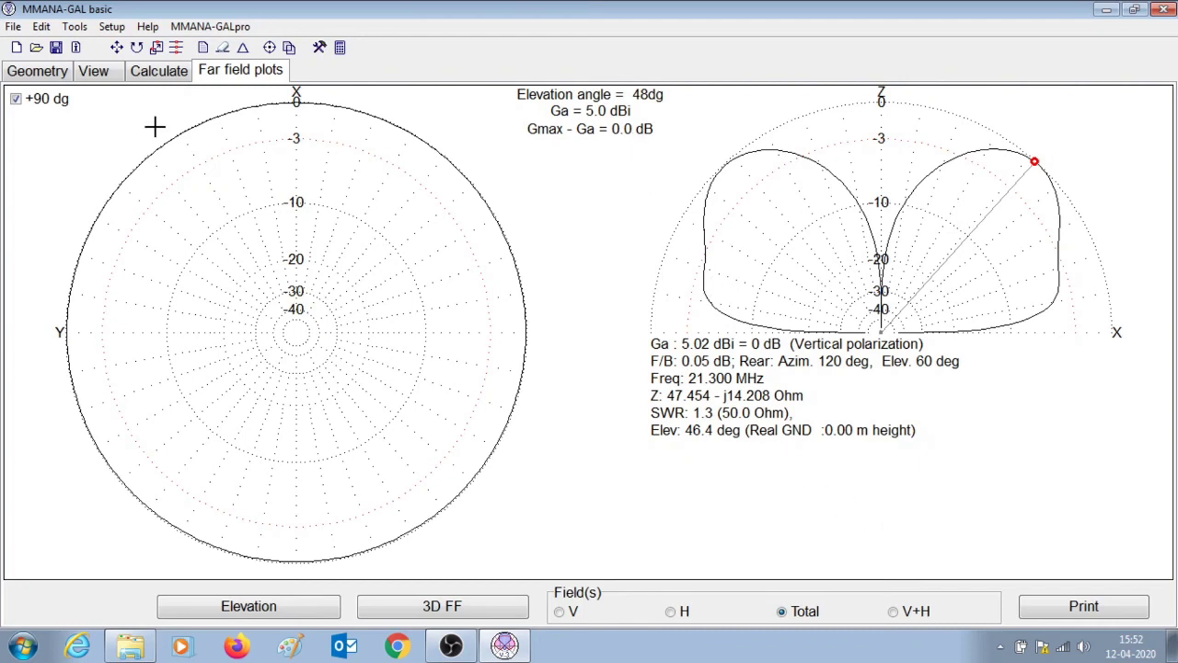
Set the number of additional wire radials in the real ground setup to 16
{"action": "left_click", "coordinate": [163, 74]}
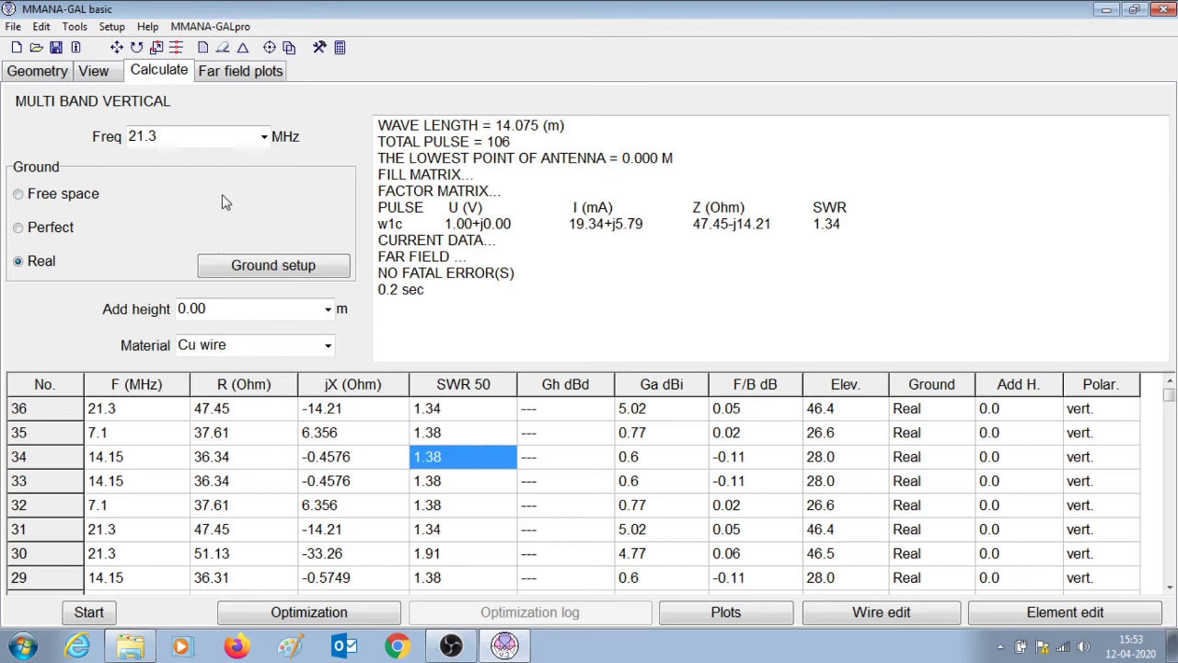
{"action": "left_click", "coordinate": [232, 272]}
{"action": "double_click", "coordinate": [509, 443]}
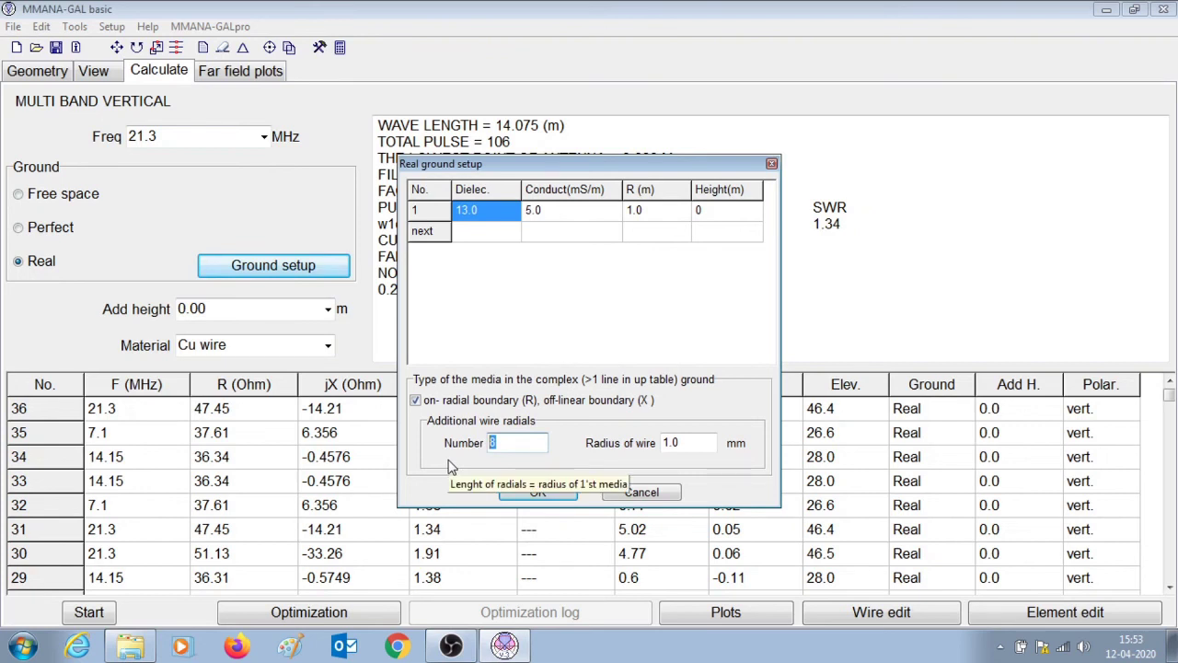
{"action": "type", "text": "16"}
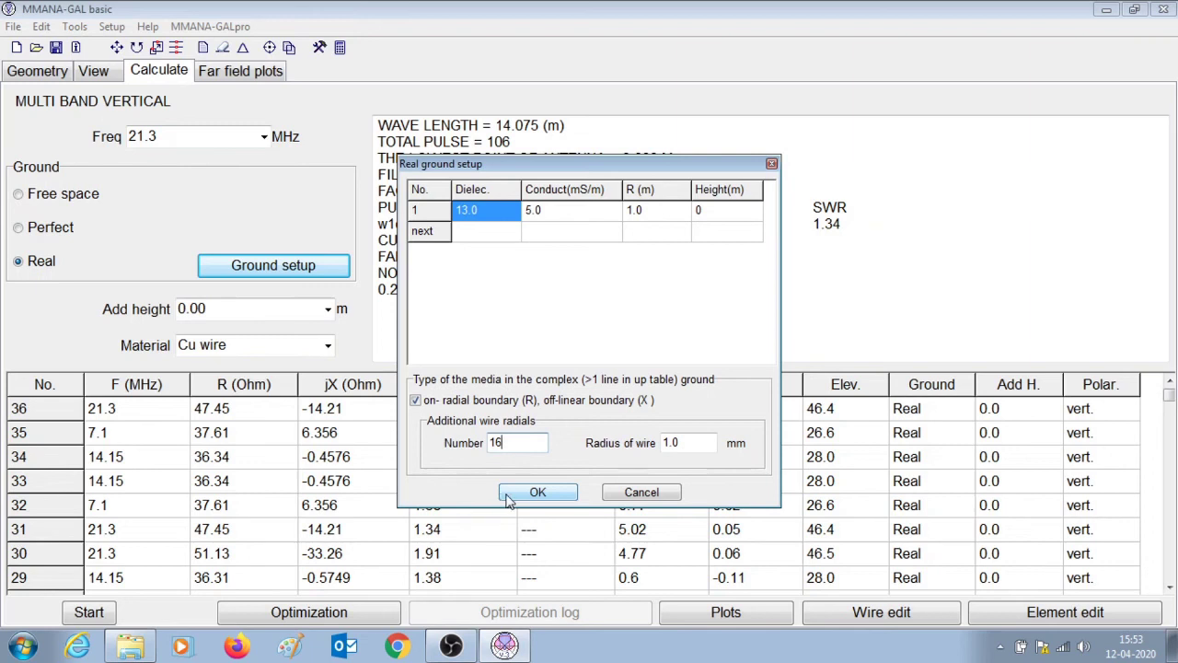
{"action": "left_click", "coordinate": [508, 498]}
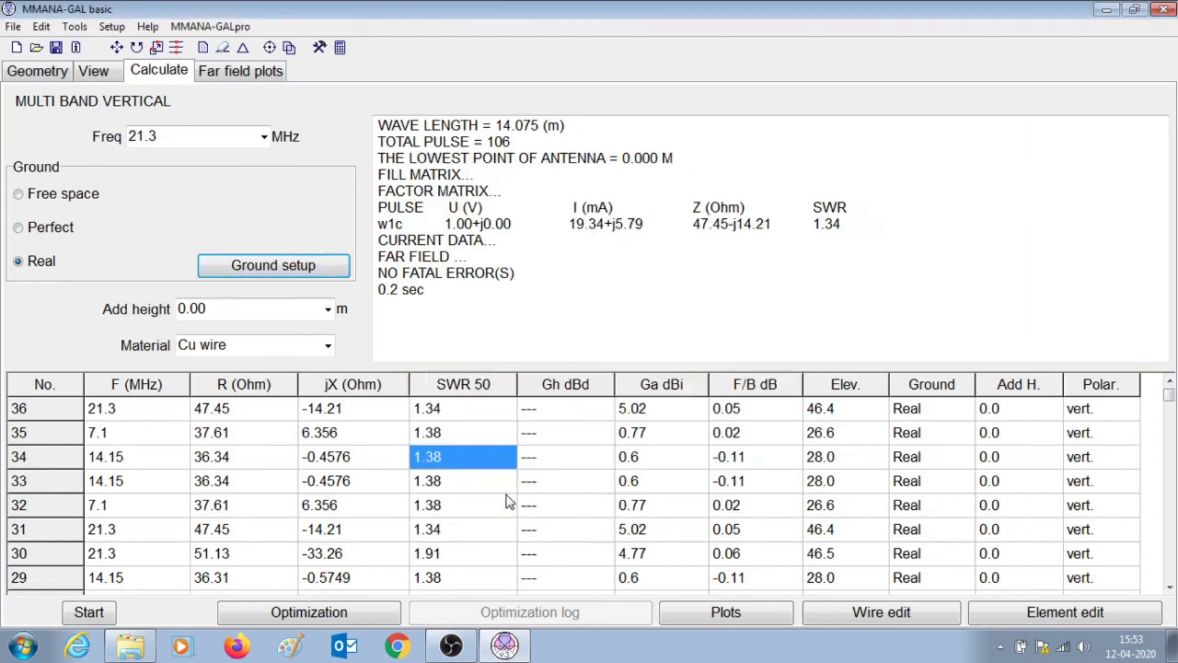
Recalculate at 21.3 MHz with 16 radials and compare gain and elevation angle with the previous 21.3 MHz run
{"action": "left_click", "coordinate": [89, 614]}
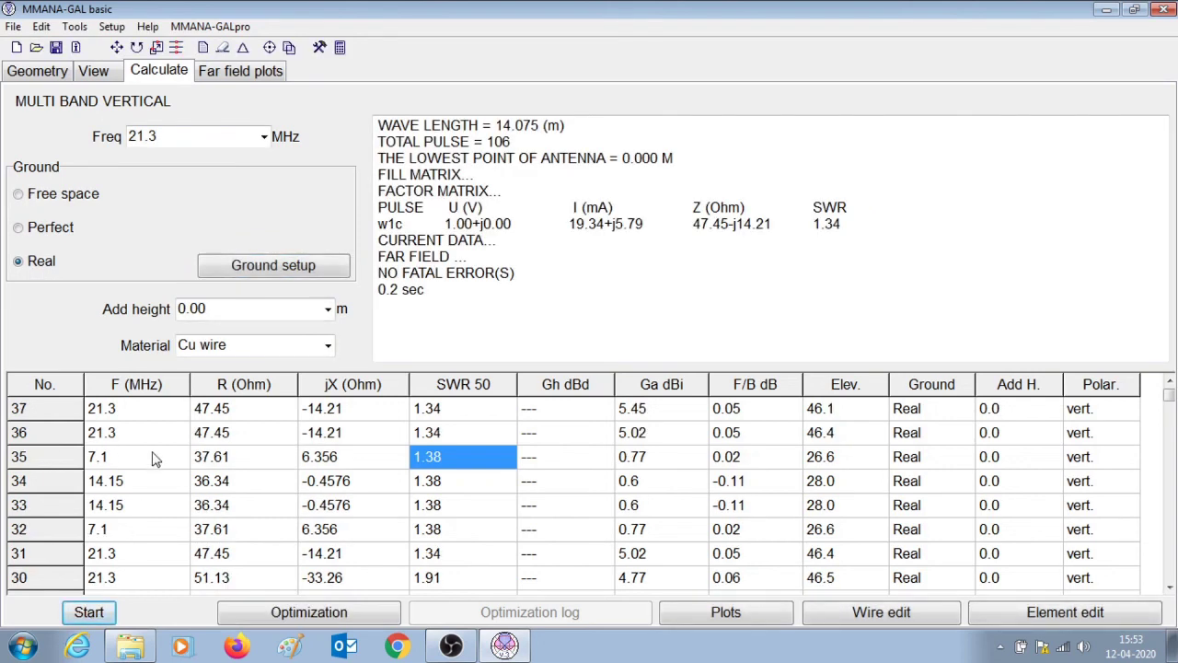
{"action": "left_click", "coordinate": [670, 442]}
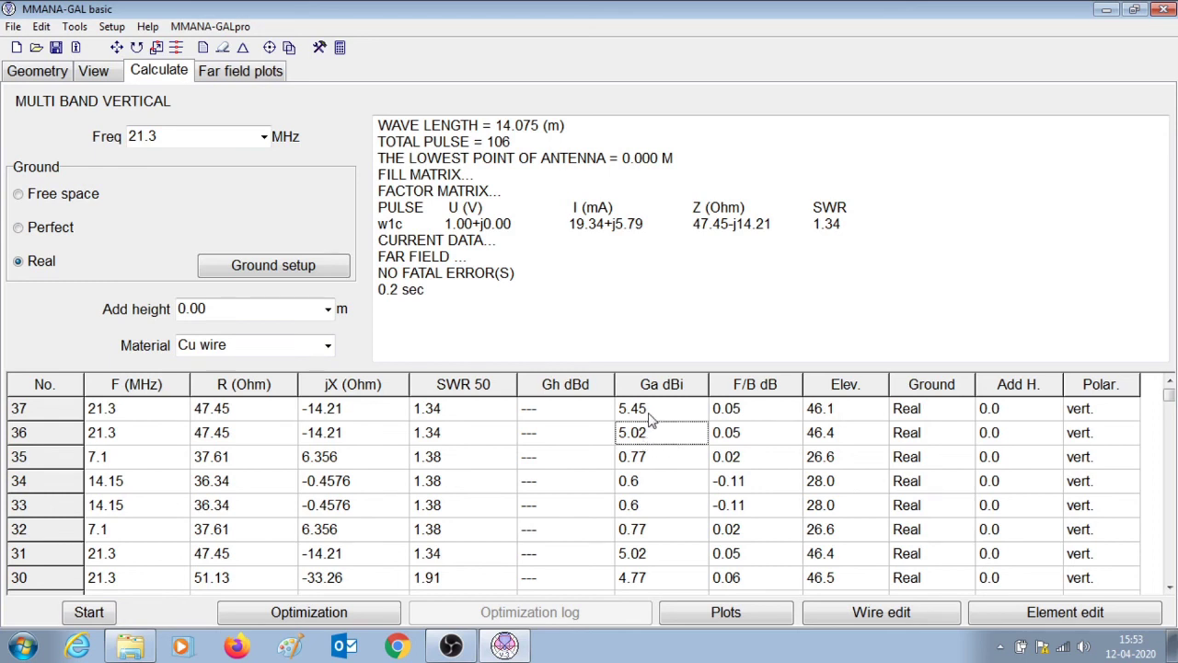
{"action": "left_click", "coordinate": [650, 417]}
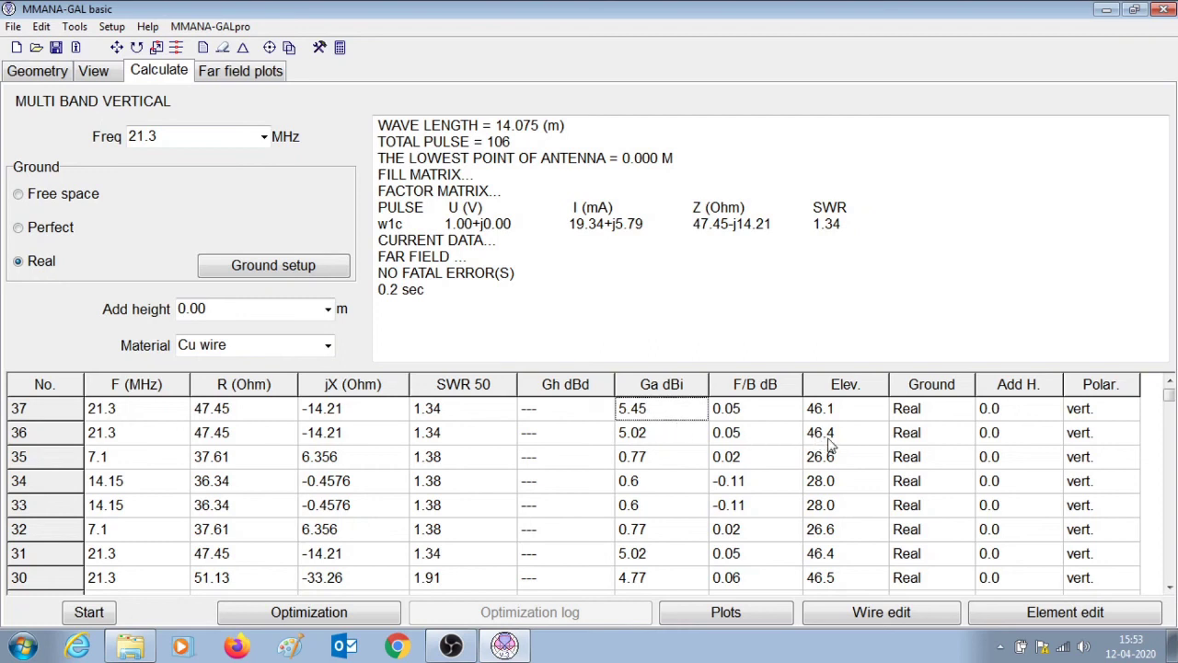
{"action": "left_click", "coordinate": [845, 413]}
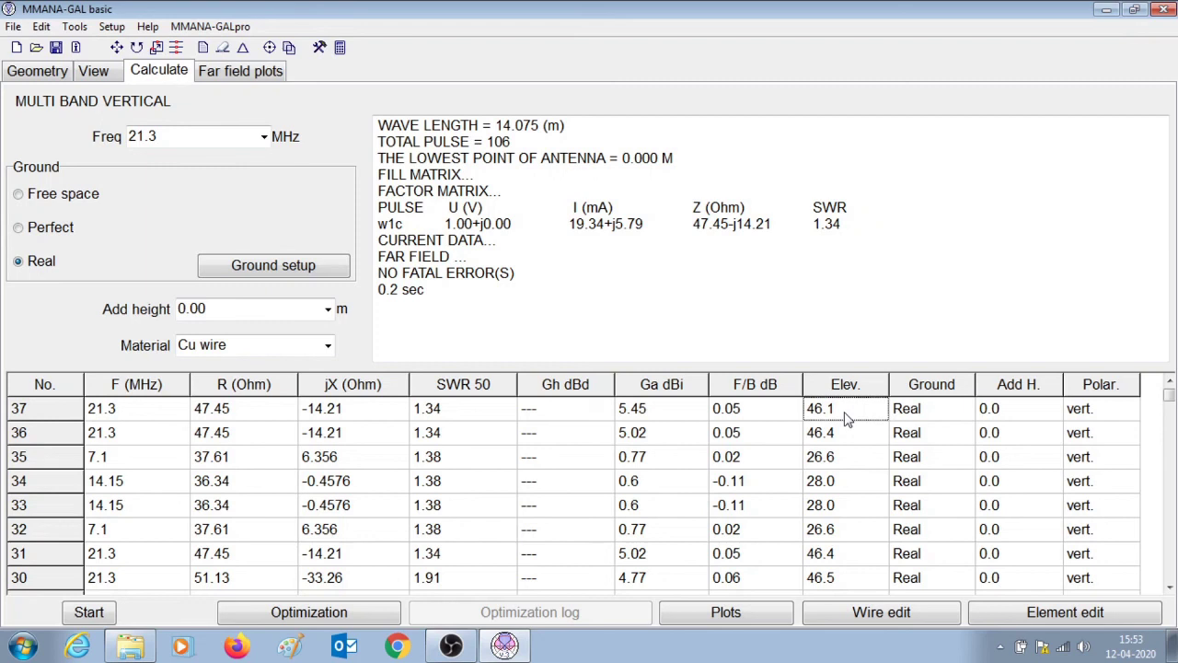
{"action": "left_click", "coordinate": [848, 438]}
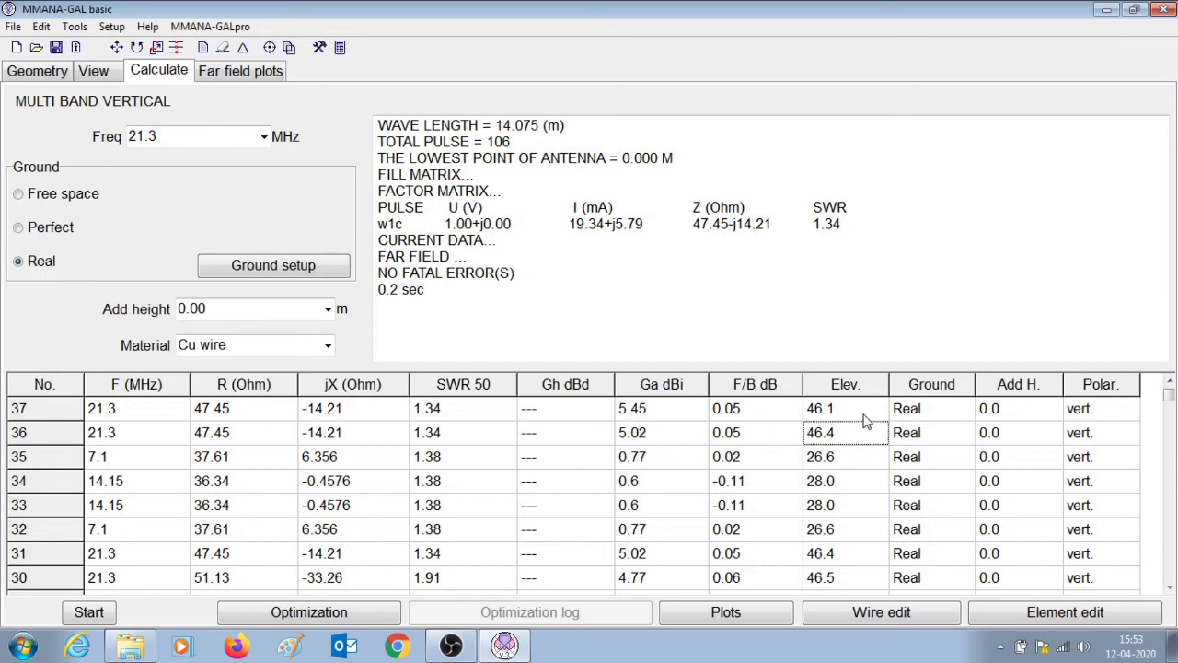
Recalculate at 14.15 MHz with 16 radials and compare gain and elevation angle with the earlier 14.15 MHz run
{"action": "left_click", "coordinate": [204, 139]}
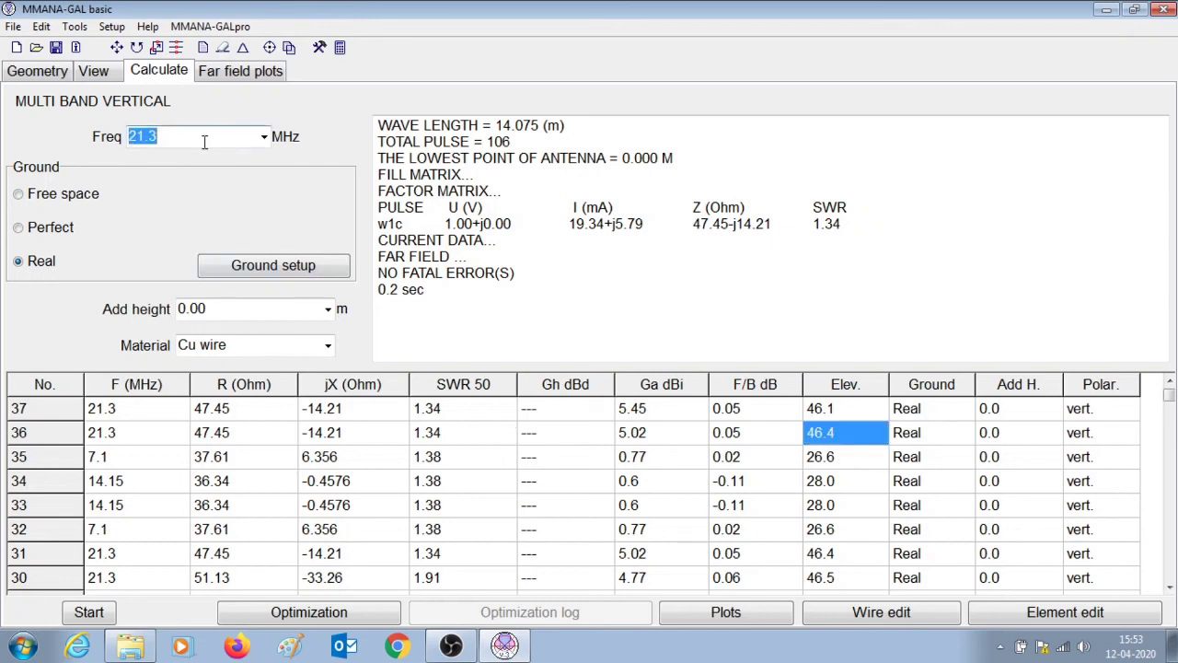
{"action": "type", "text": "14.1"}
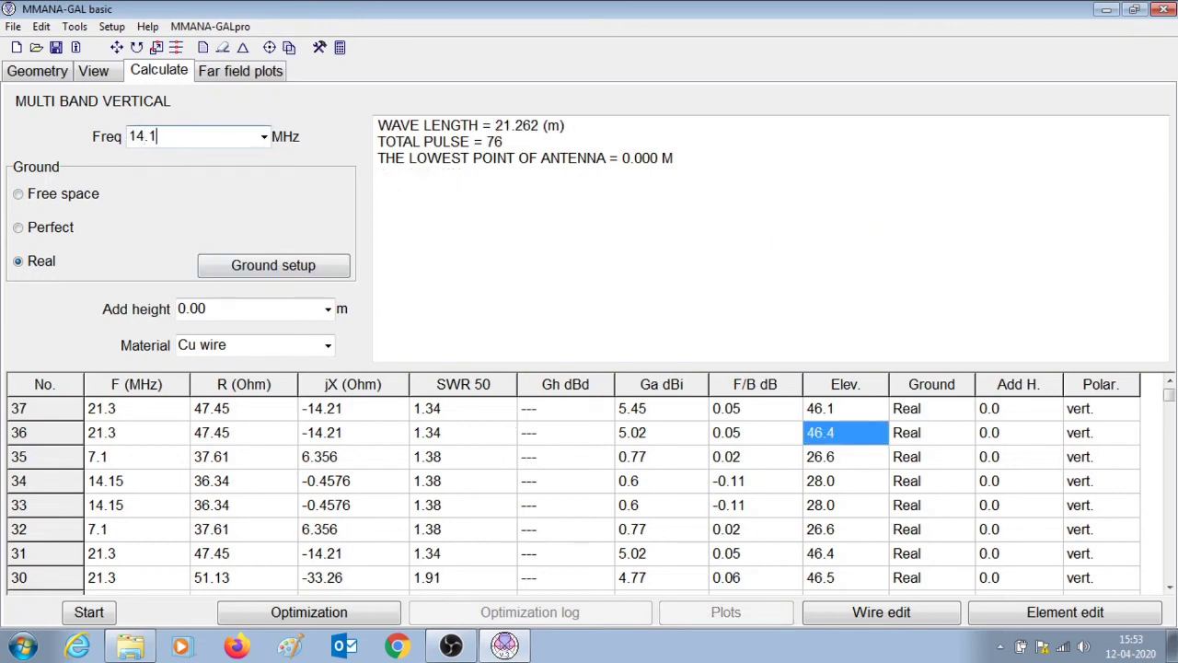
{"action": "type", "text": "5"}
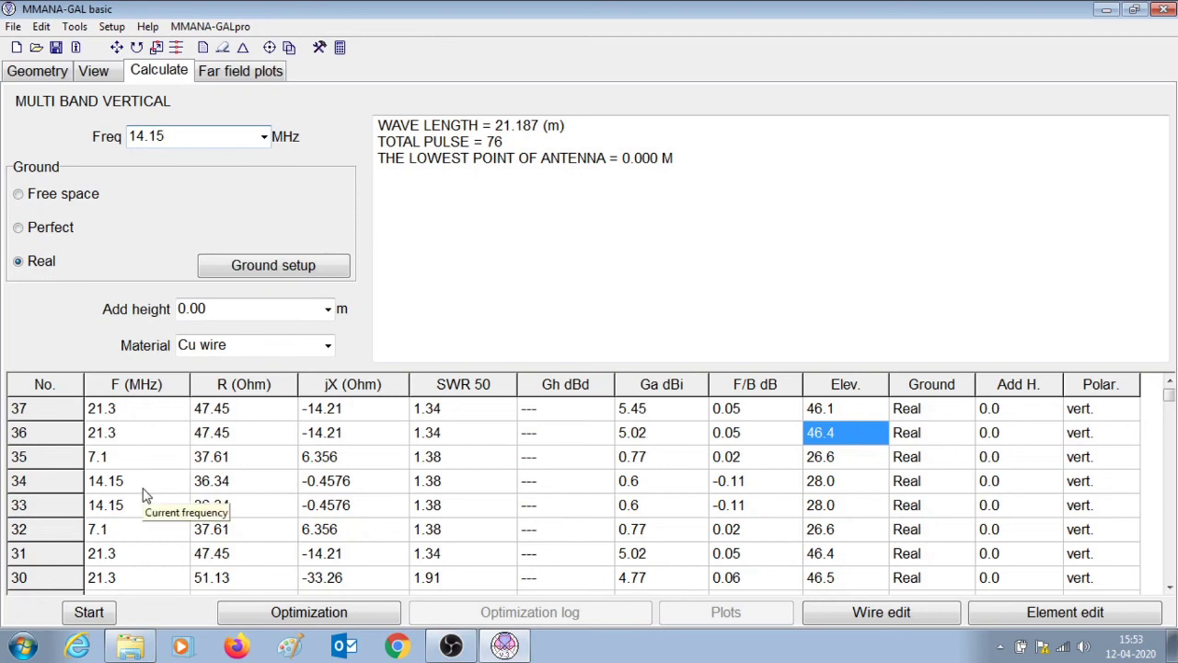
{"action": "left_click", "coordinate": [85, 621]}
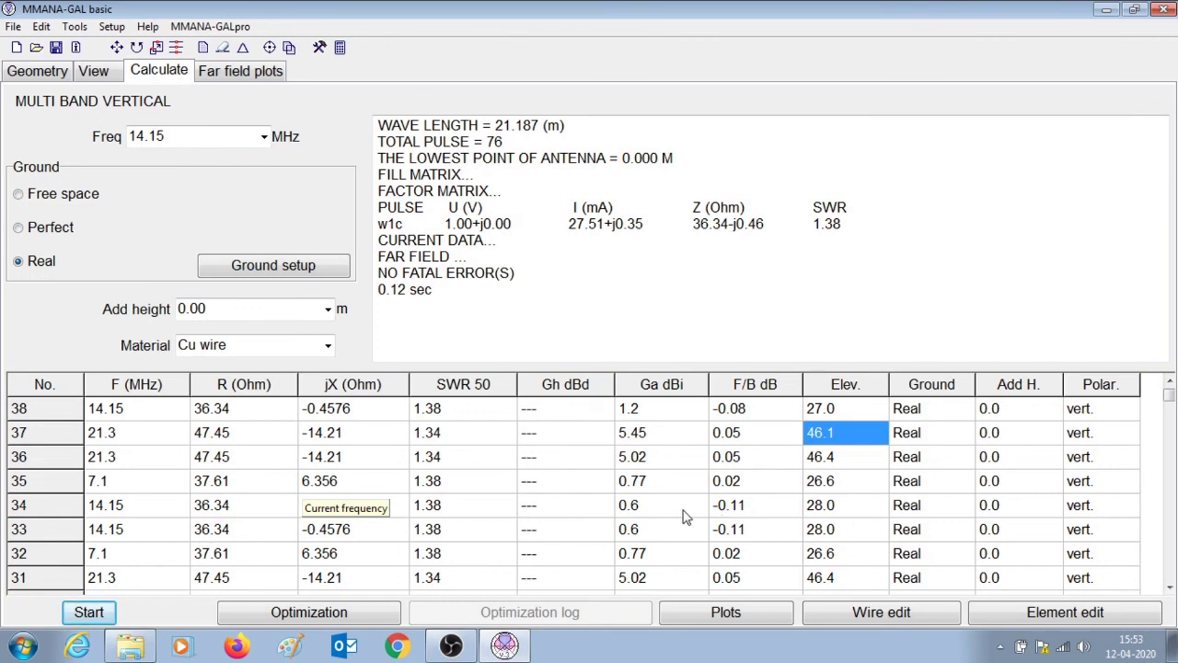
{"action": "left_click", "coordinate": [652, 512]}
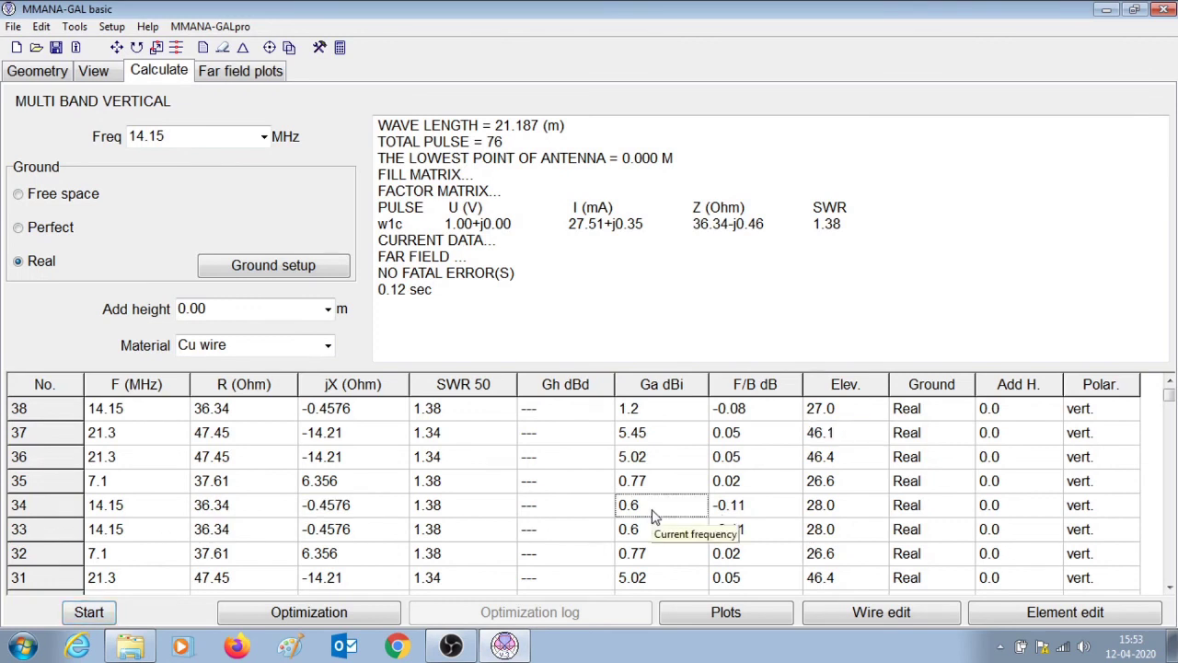
{"action": "left_click", "coordinate": [643, 417]}
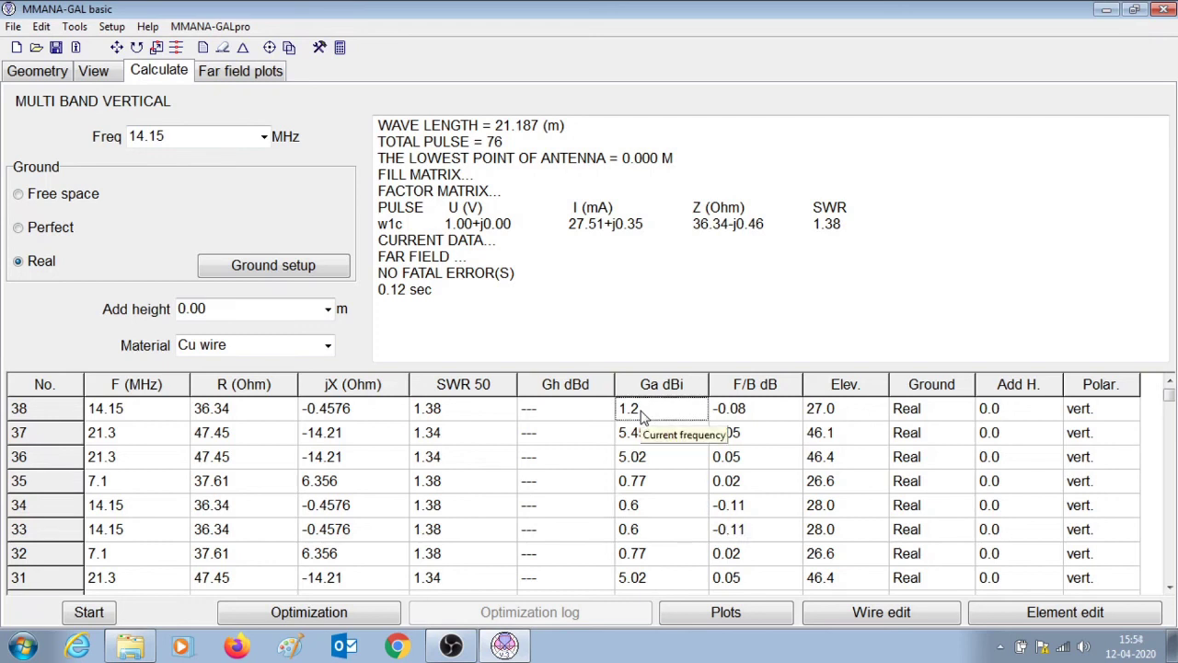
{"action": "left_click", "coordinate": [830, 514]}
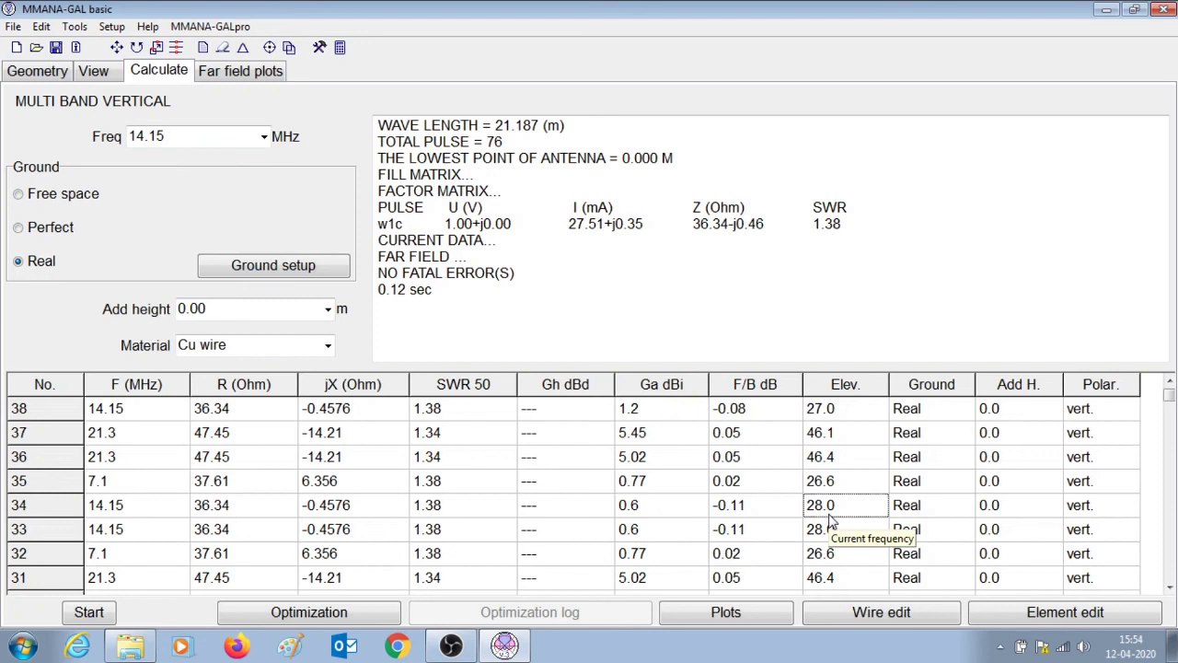
{"action": "left_click", "coordinate": [830, 419]}
Recalculate at 7.1 MHz with 16 radials and compare gain and elevation angle with the earlier 7.1 MHz run
{"action": "left_click", "coordinate": [191, 139]}
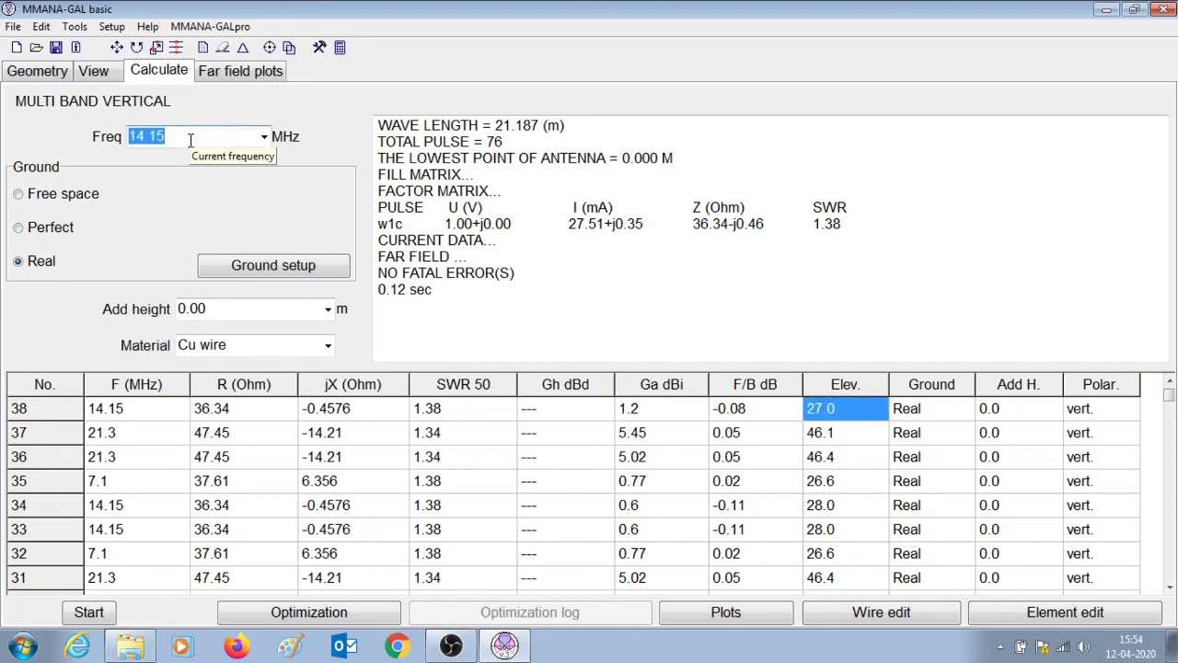
{"action": "type", "text": "7.1"}
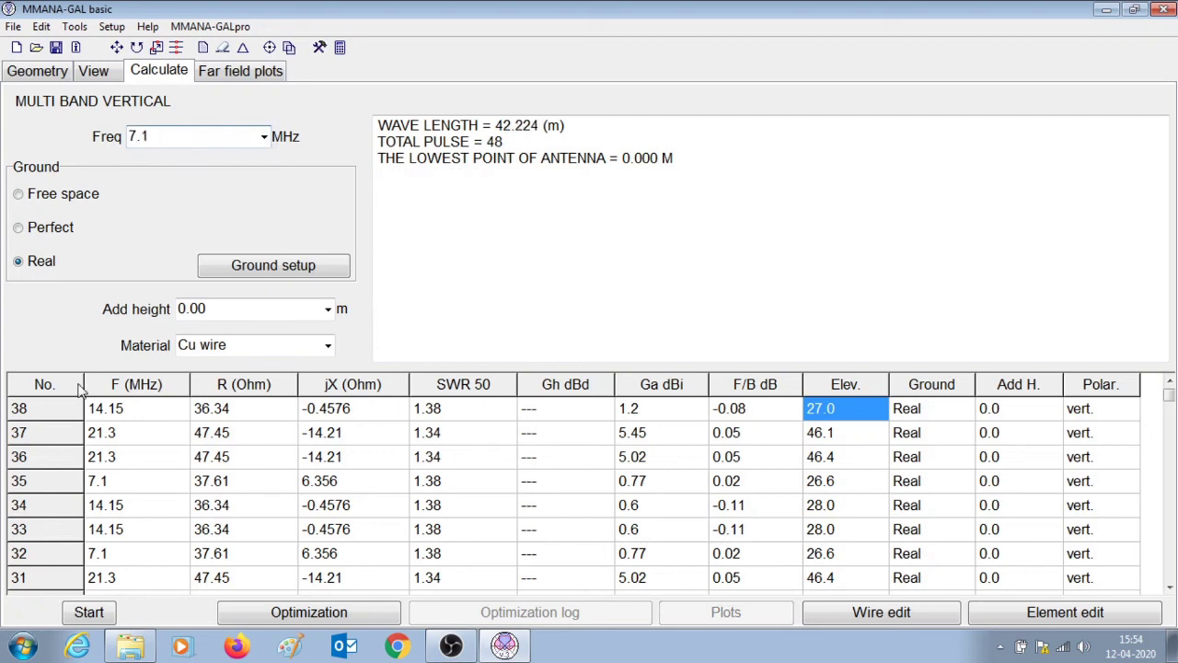
{"action": "left_click", "coordinate": [89, 613]}
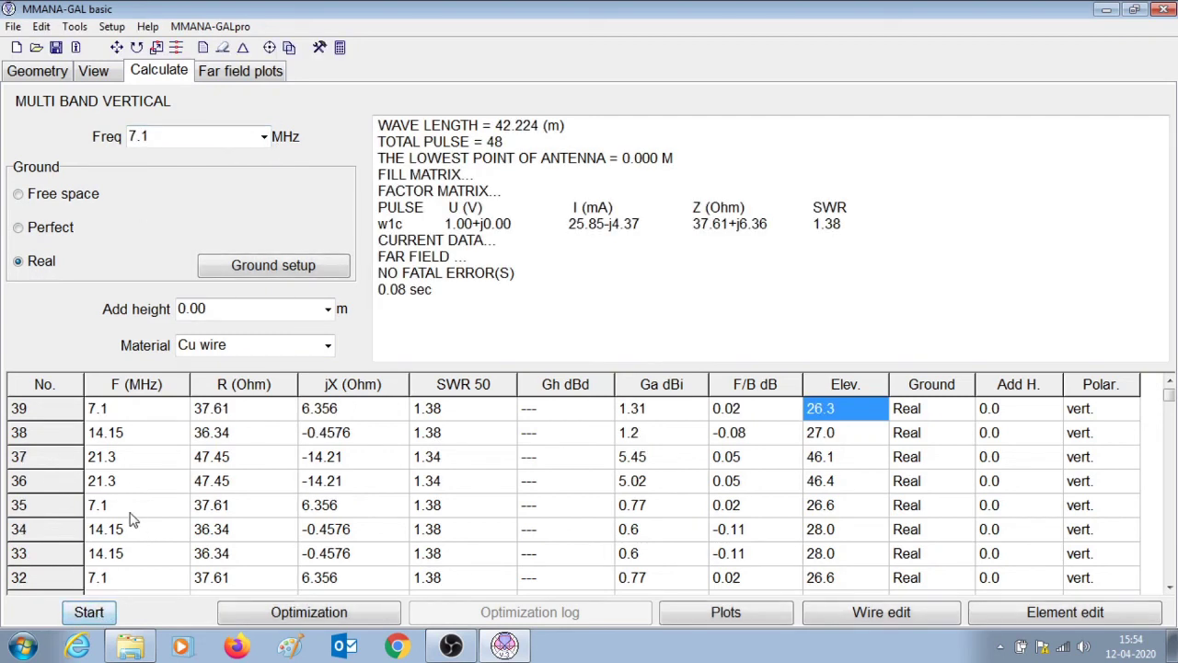
{"action": "left_click", "coordinate": [670, 515]}
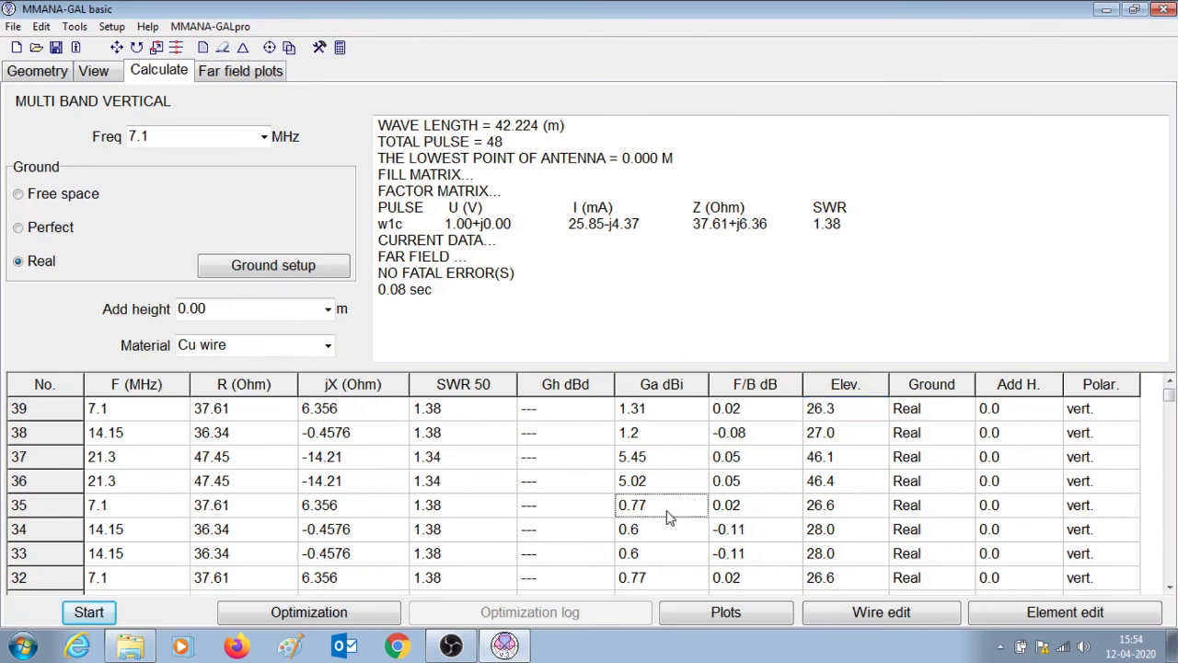
{"action": "left_click", "coordinate": [647, 419]}
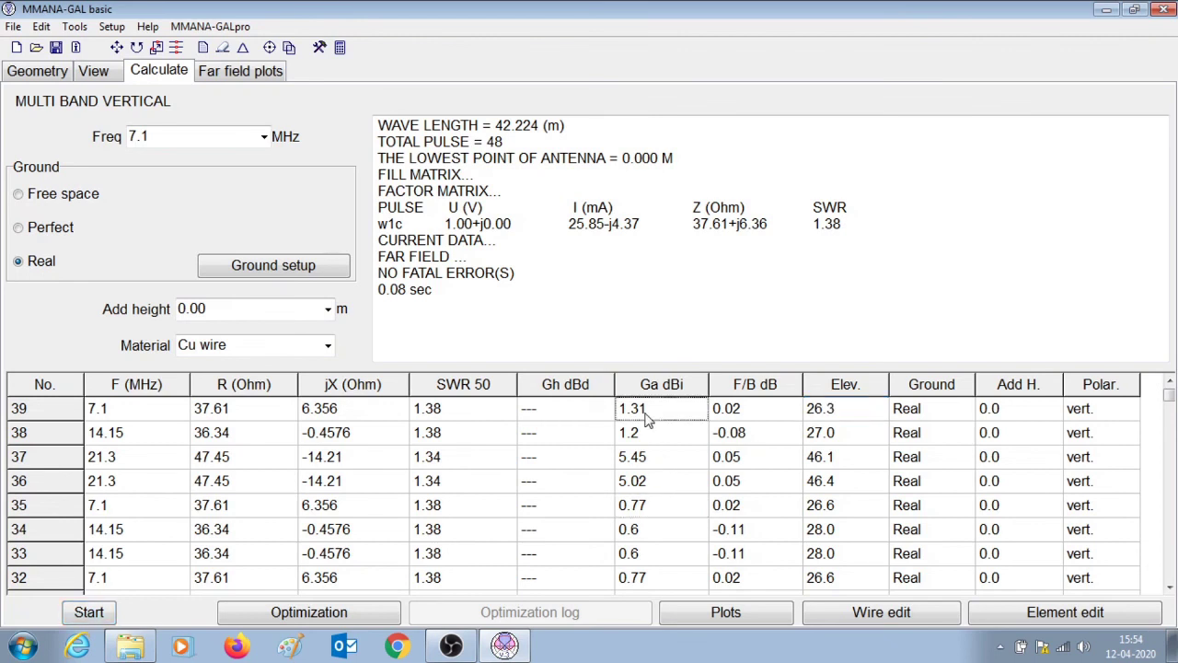
{"action": "left_click", "coordinate": [838, 515]}
{"action": "left_click", "coordinate": [831, 414]}
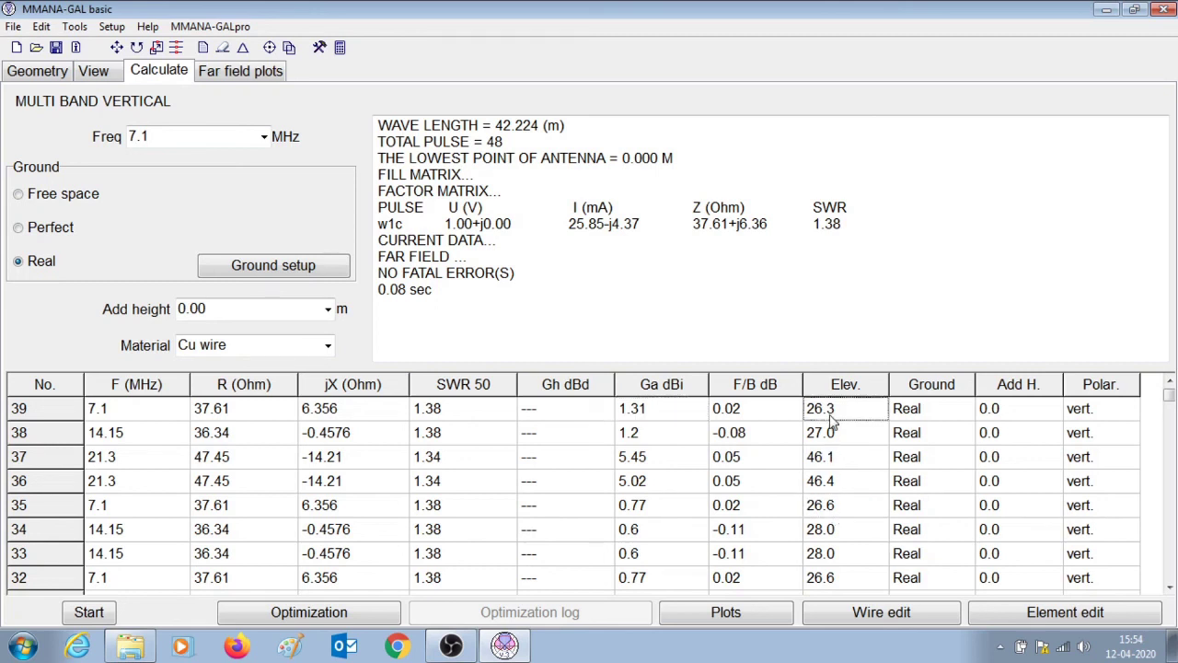